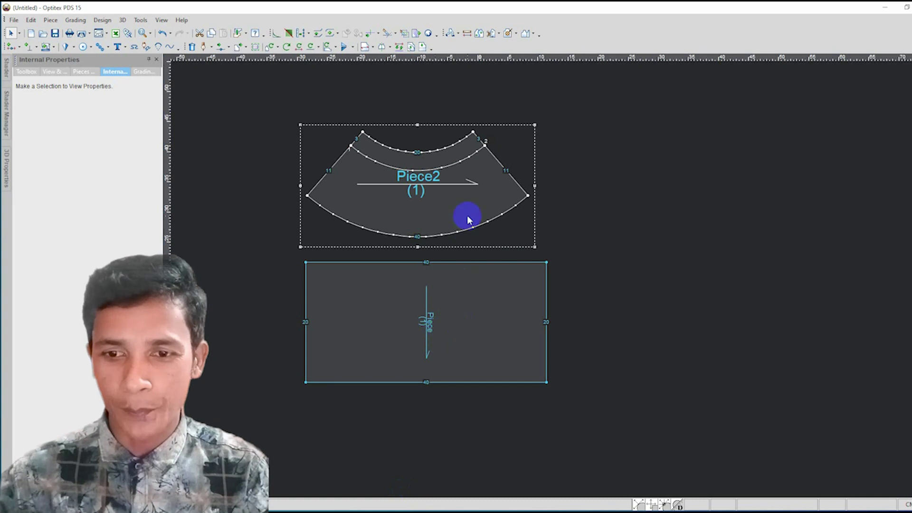
# - Glance at the skirt reference photo, then return to the pattern canvas
pyautogui.scroll(1, 468, 219)
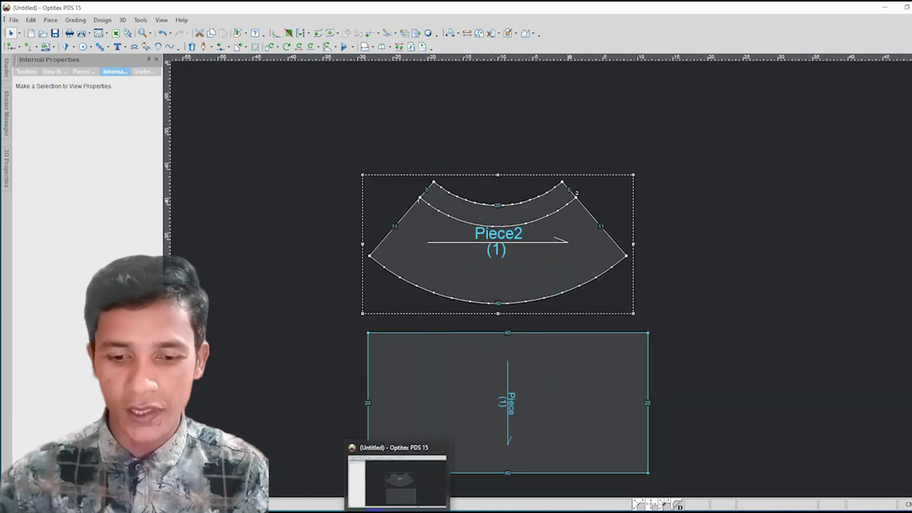
pyautogui.click(373, 480)
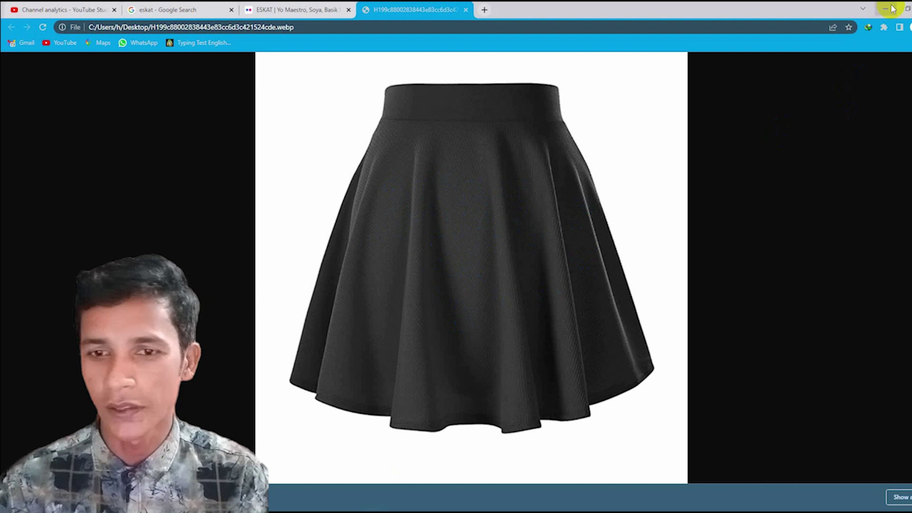
pyautogui.click(884, 8)
pyautogui.scroll(-1, 577, 295)
pyautogui.scroll(1, 577, 294)
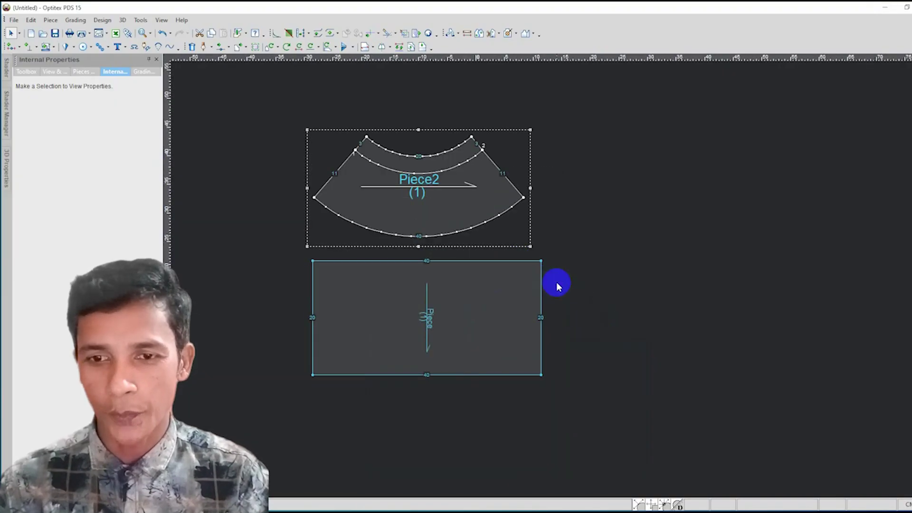
# - Create arc piece Piece3 with width 14, top length 20 and bottom length 40
pyautogui.rightClick(614, 201)
pyautogui.moveTo(645, 267)
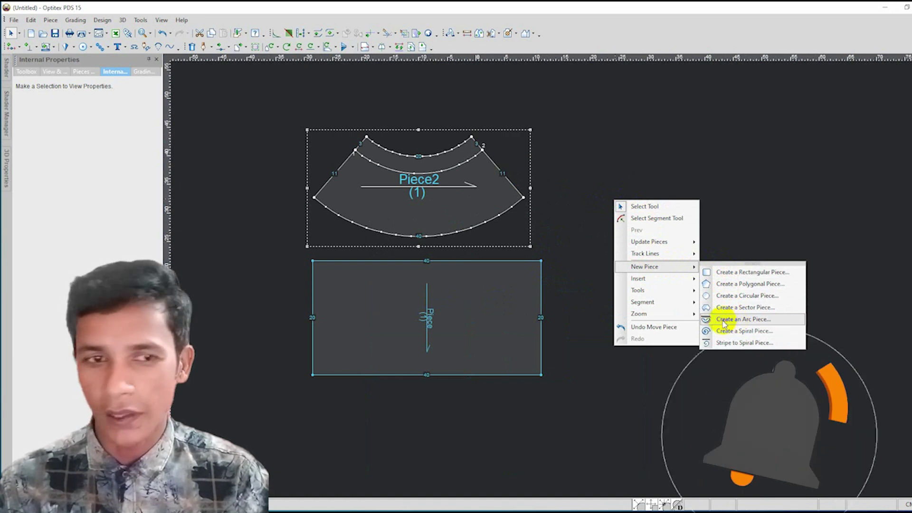
pyautogui.click(724, 323)
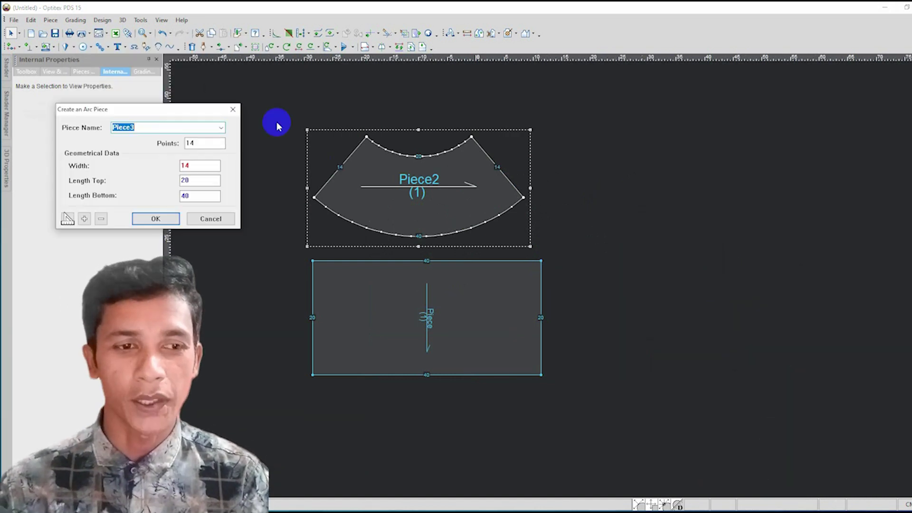
pyautogui.doubleClick(192, 166)
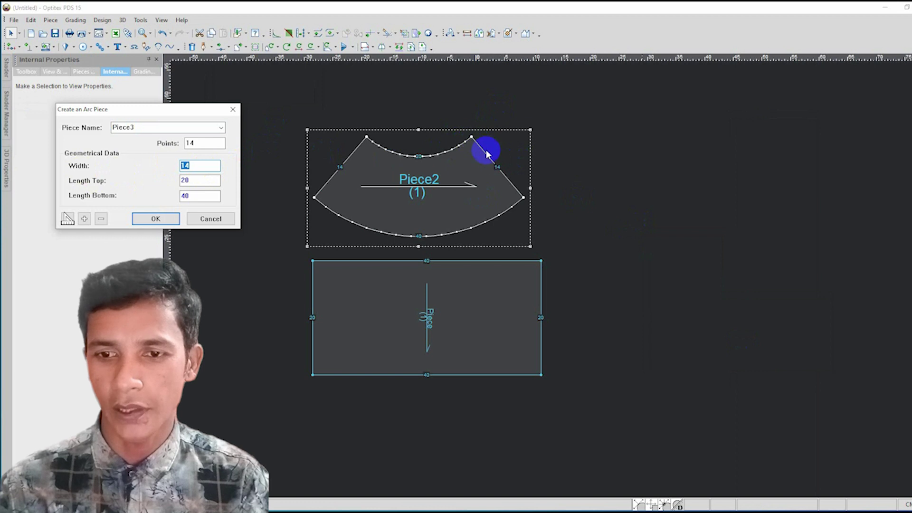
pyautogui.doubleClick(185, 180)
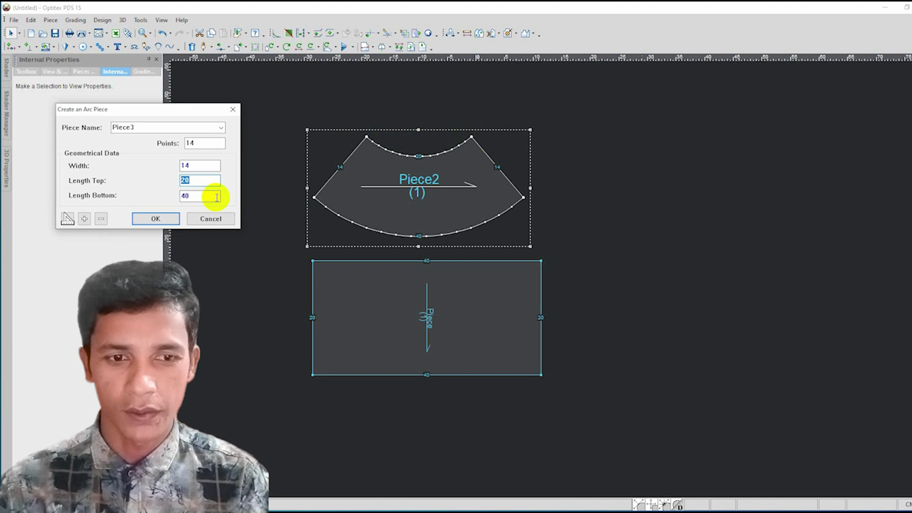
pyautogui.doubleClick(184, 196)
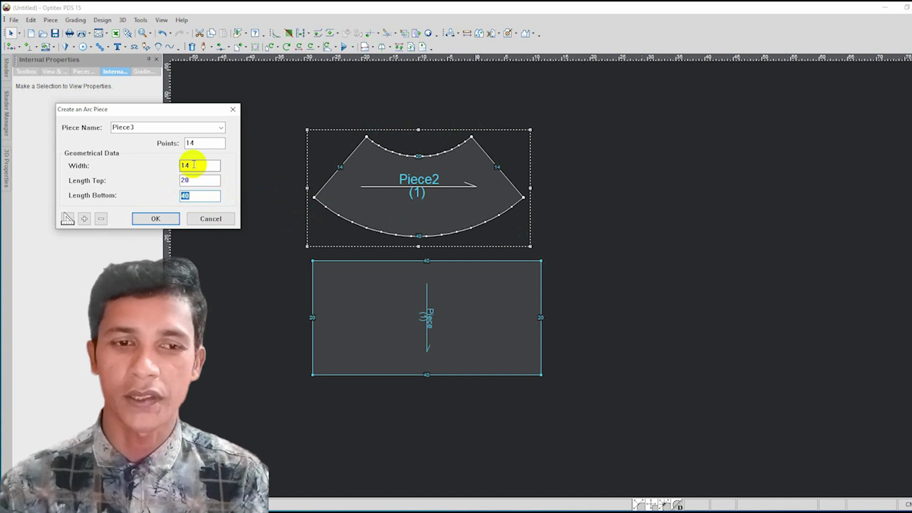
pyautogui.click(190, 196)
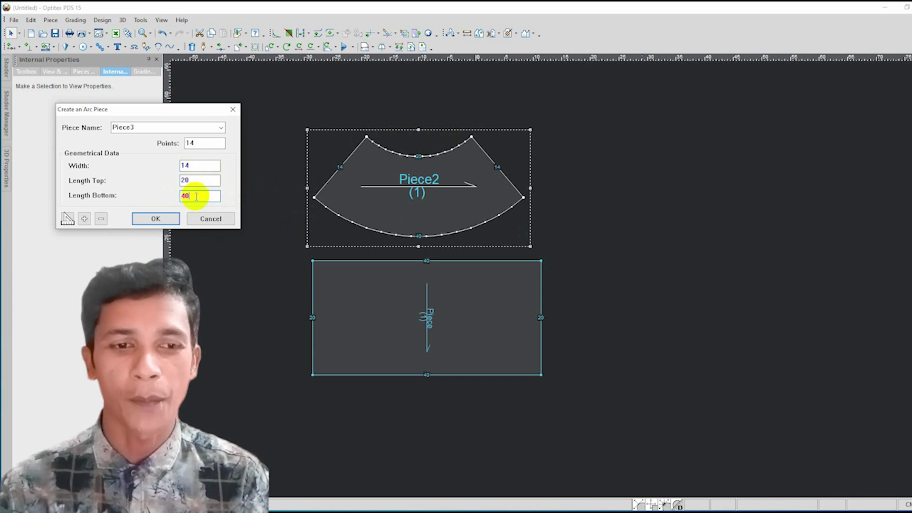
pyautogui.click(159, 219)
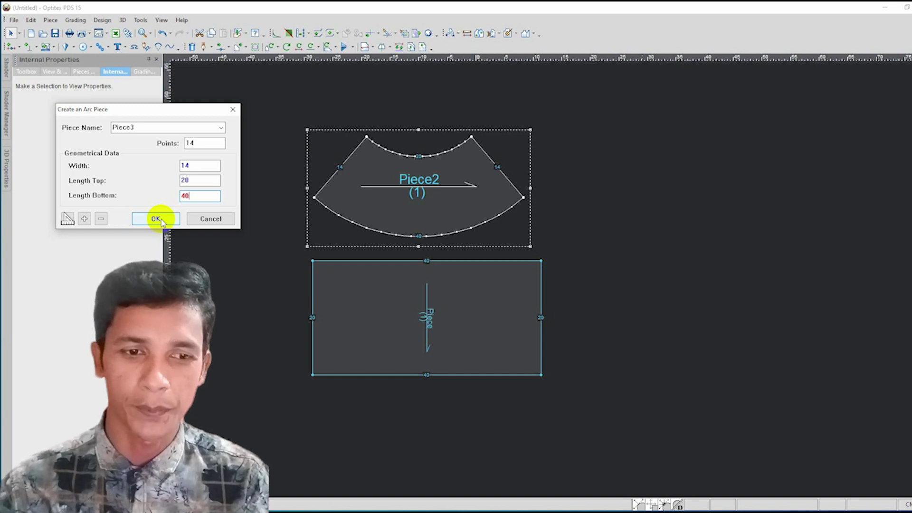
pyautogui.click(157, 218)
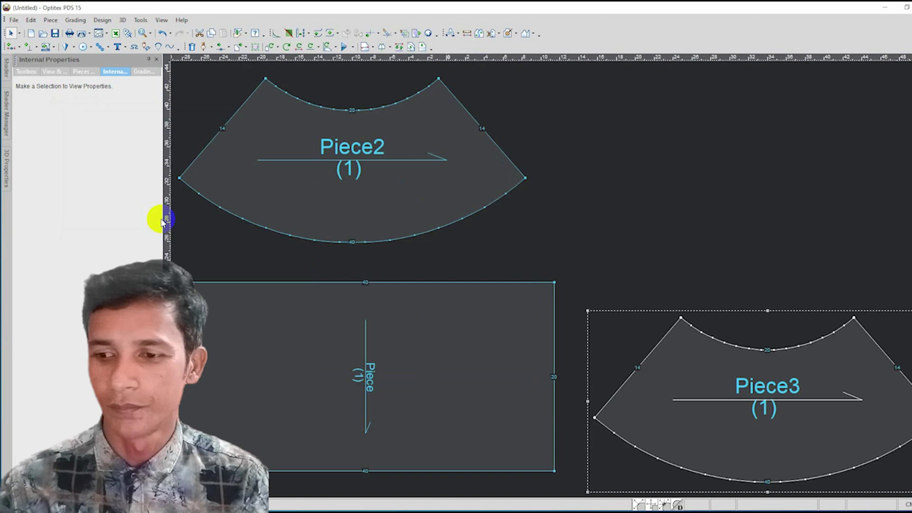
# - Drag Piece3 to the right of the other pieces and zoom in on it
pyautogui.scroll(-2, 556, 283)
pyautogui.moveTo(661, 310); pyautogui.dragTo(654, 178)
pyautogui.scroll(1, 546, 275)
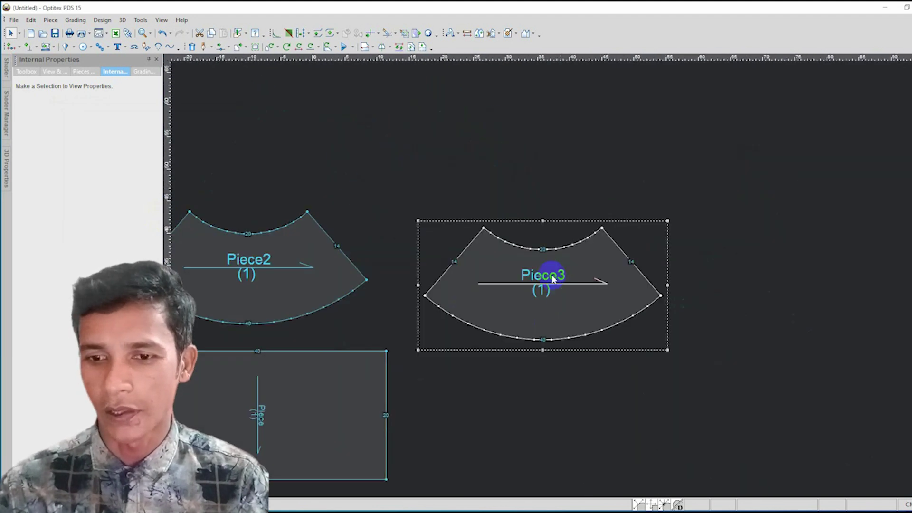
pyautogui.scroll(1, 550, 279)
pyautogui.scroll(2, 552, 279)
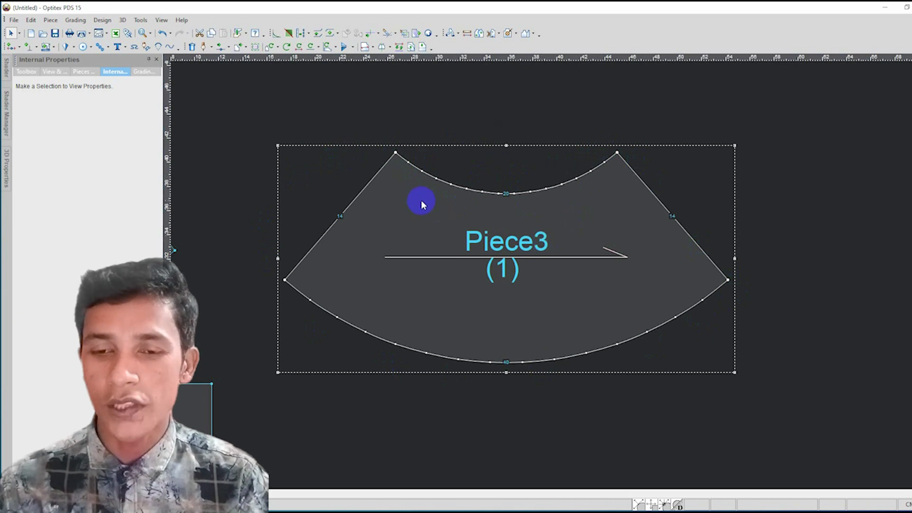
pyautogui.scroll(-1, 563, 281)
pyautogui.scroll(1, 555, 282)
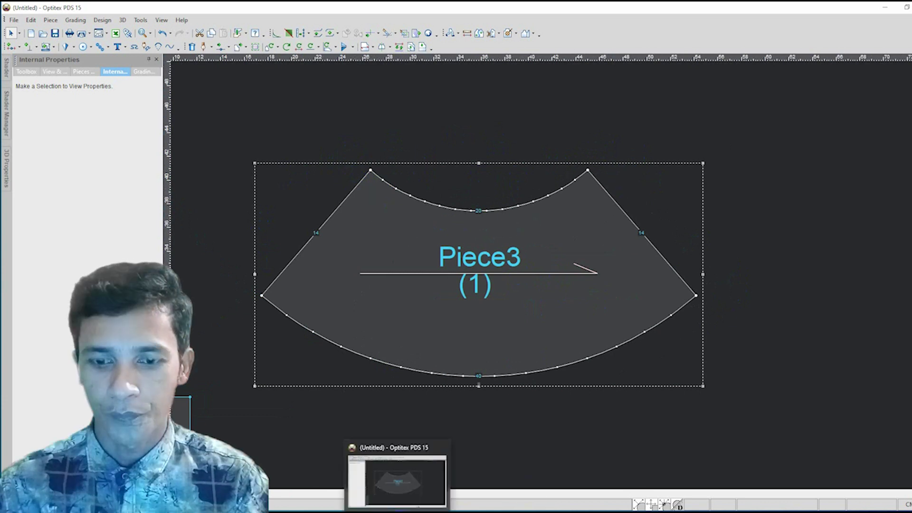
# - Check the skirt reference photo in Chrome, then return to Optitex
pyautogui.click(398, 504)
pyautogui.click(397, 481)
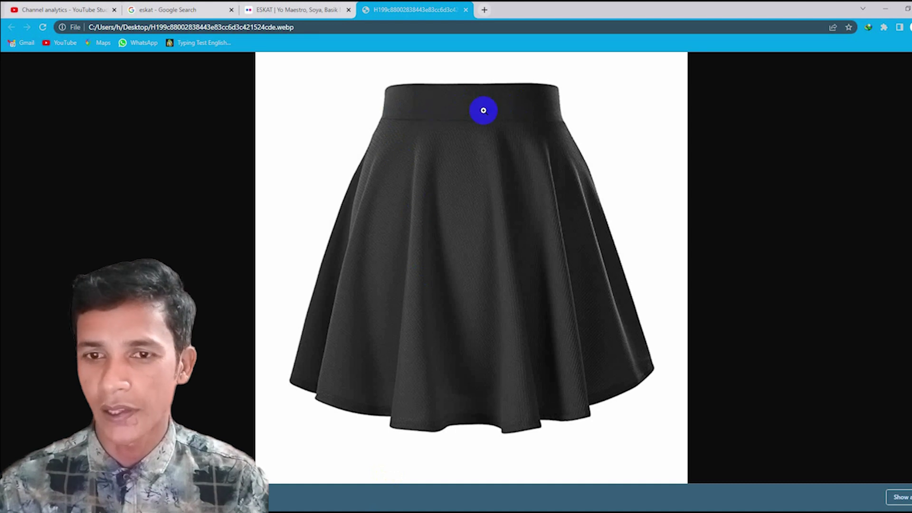
pyautogui.click(884, 9)
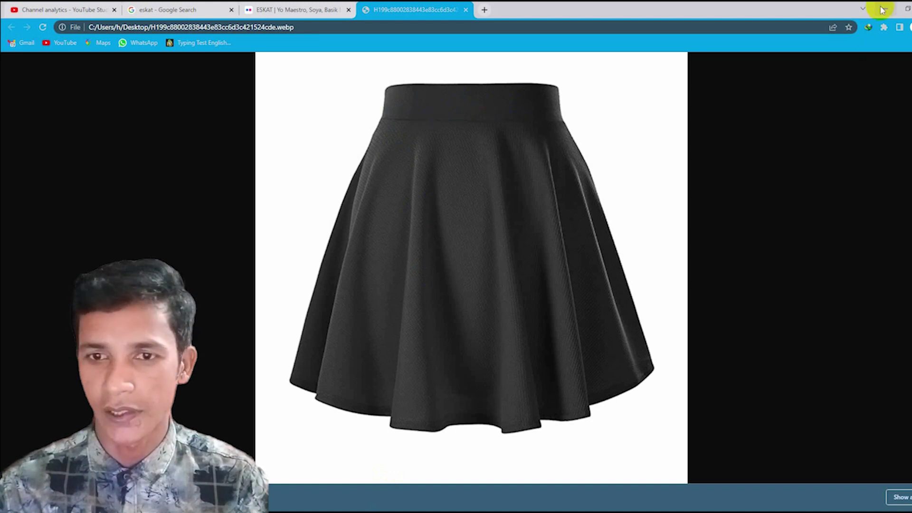
pyautogui.click(389, 475)
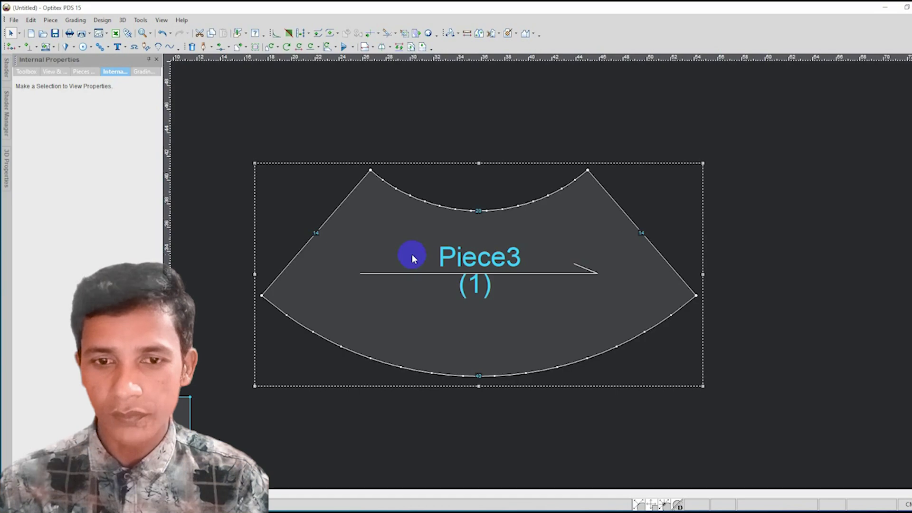
pyautogui.click(371, 170)
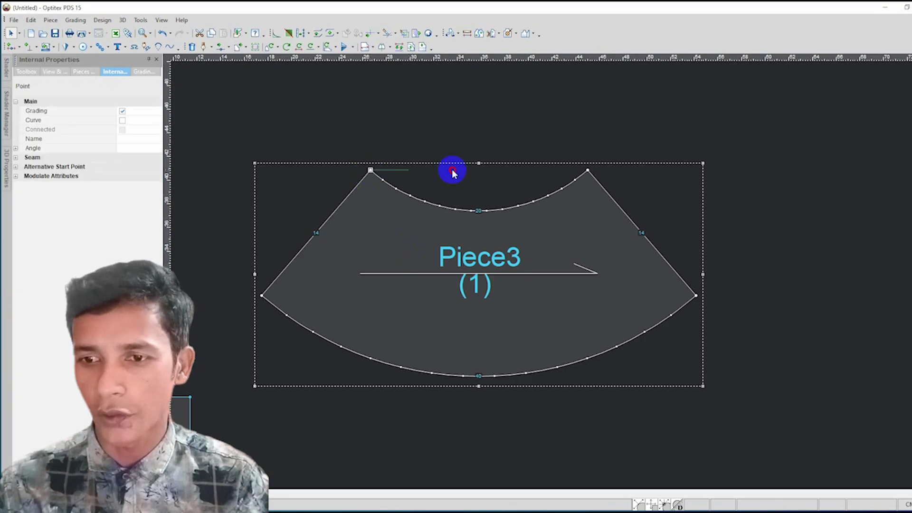
pyautogui.keyDown('shift'); pyautogui.click(588, 170); pyautogui.keyUp('shift')
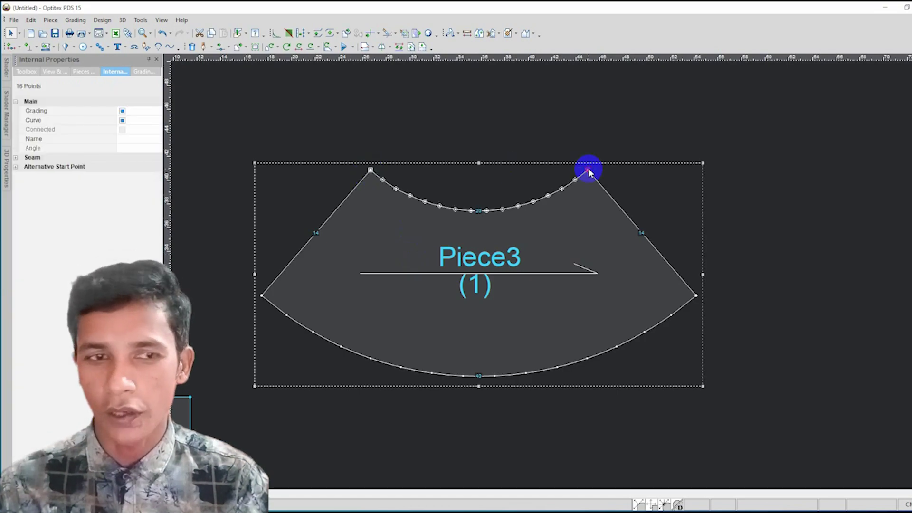
pyautogui.click(101, 21)
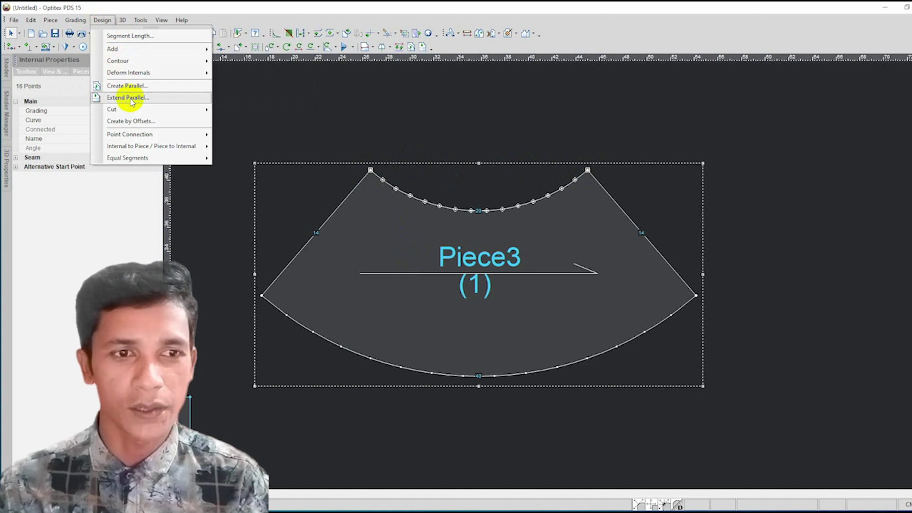
pyautogui.click(132, 101)
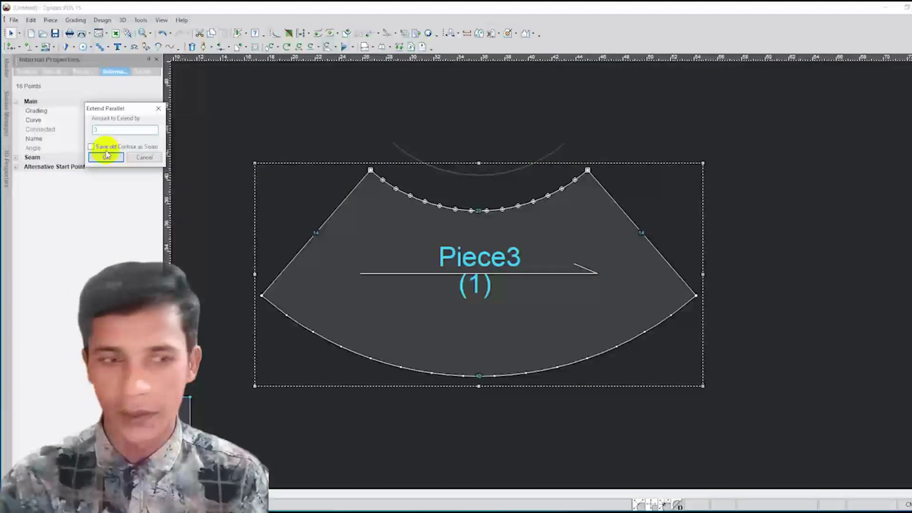
pyautogui.write('3')
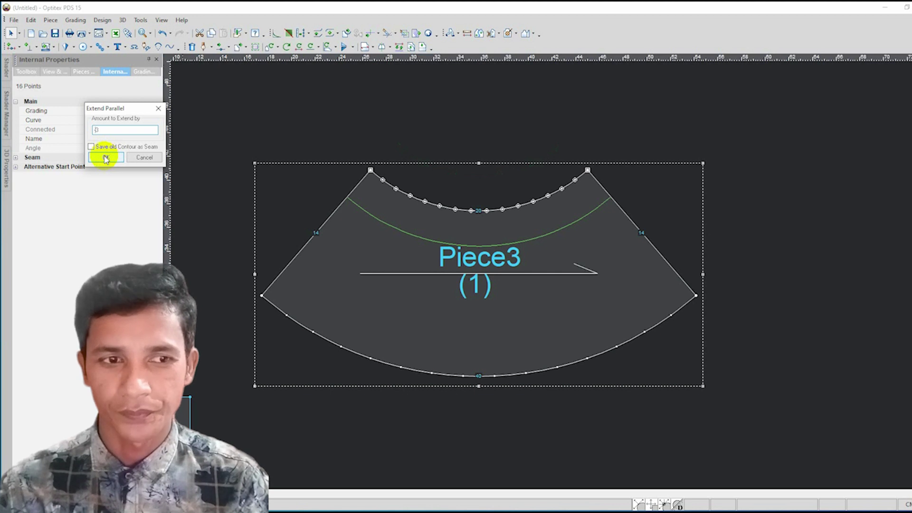
pyautogui.click(105, 158)
pyautogui.click(491, 265)
pyautogui.hotkey('ctrl', 'z')
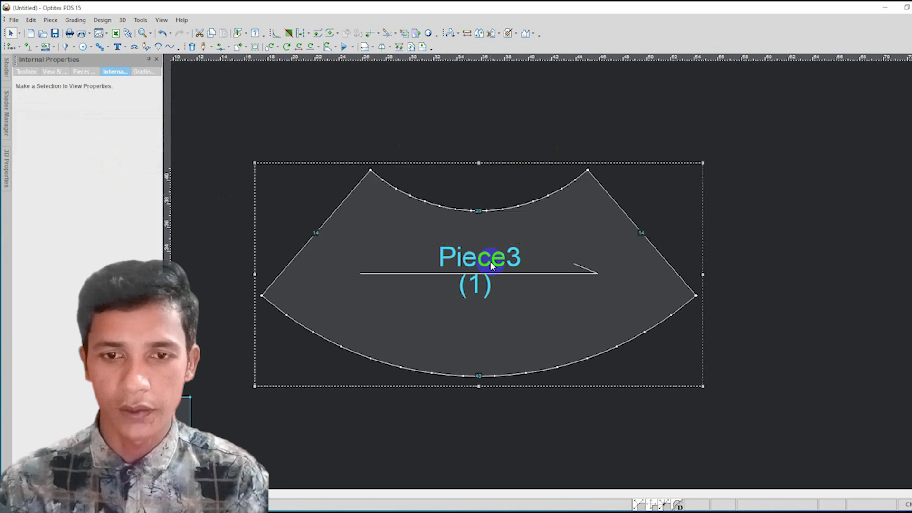
pyautogui.click(371, 169)
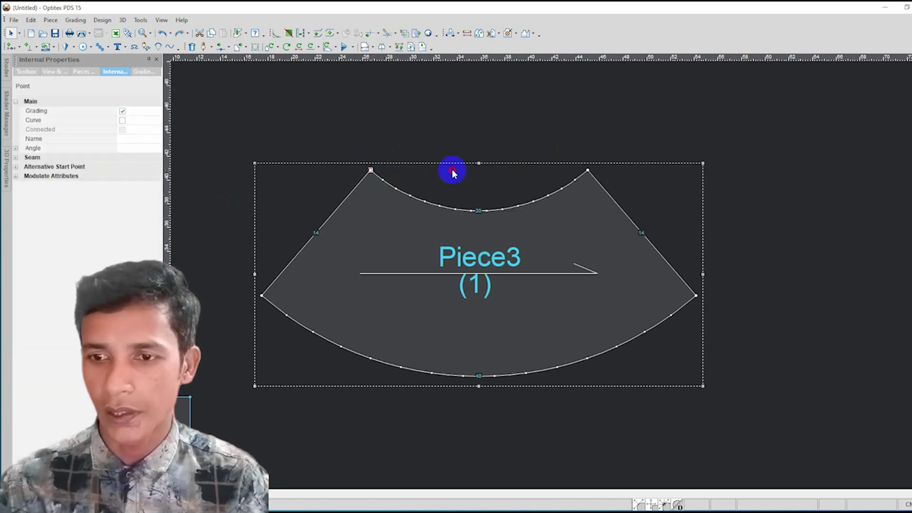
pyautogui.keyDown('shift'); pyautogui.click(587, 172); pyautogui.keyUp('shift')
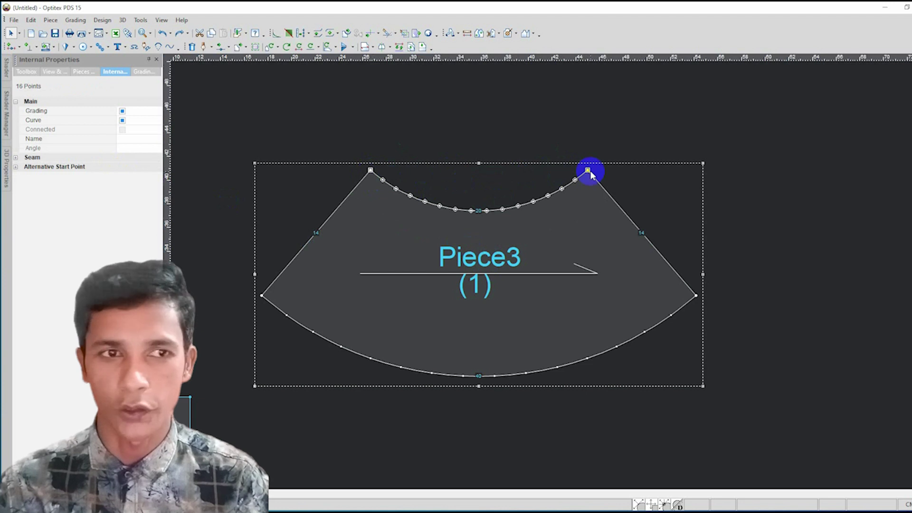
pyautogui.click(103, 20)
pyautogui.moveTo(113, 48)
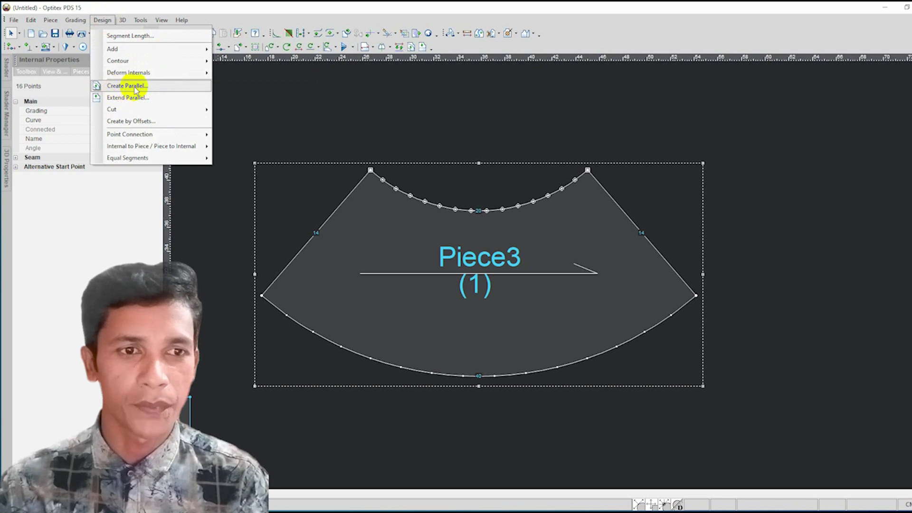
# - Create a parallel line above Piece3's top curve, connecting its points
pyautogui.click(136, 87)
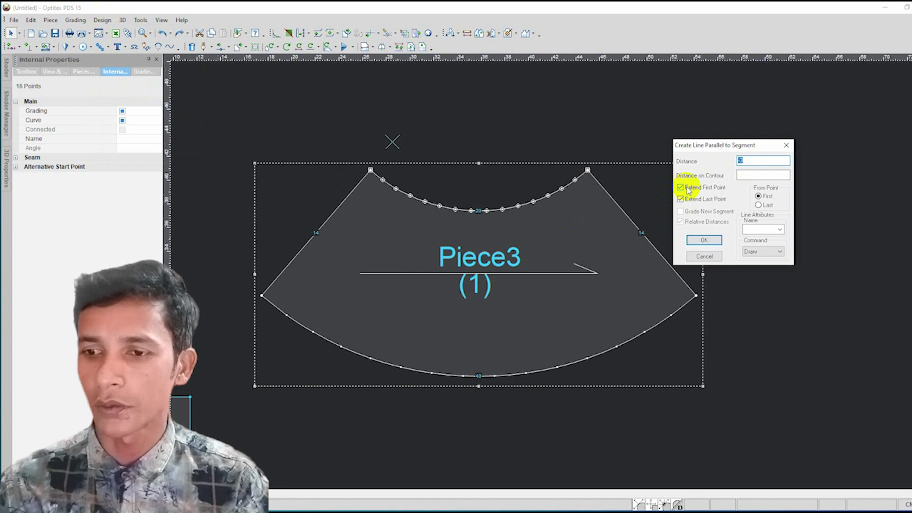
pyautogui.click(703, 240)
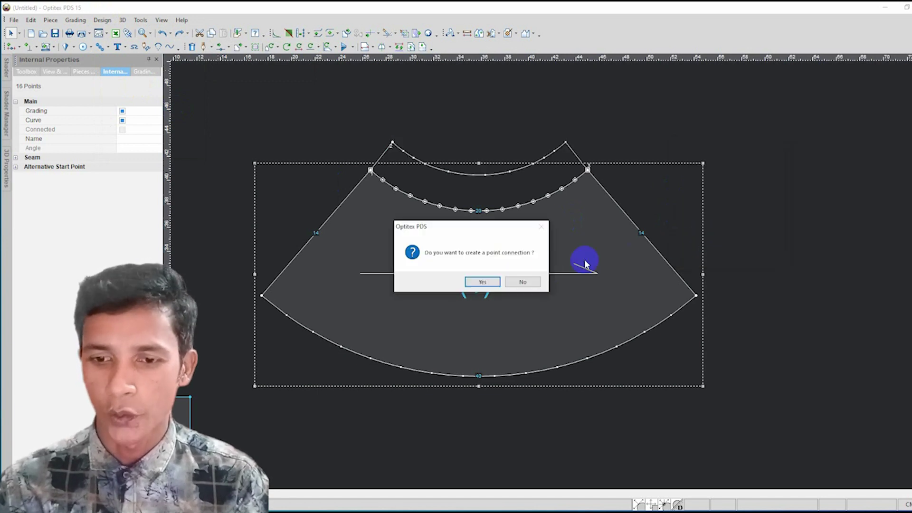
pyautogui.click(484, 283)
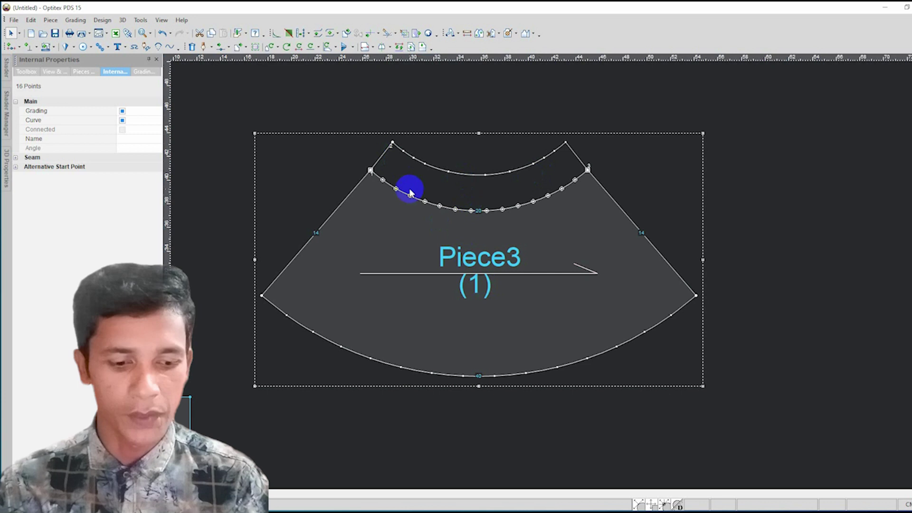
# - Undo the stray parallel curve and select Piece3's inner top curve
pyautogui.hotkey('ctrl', 'z')
pyautogui.click(370, 170)
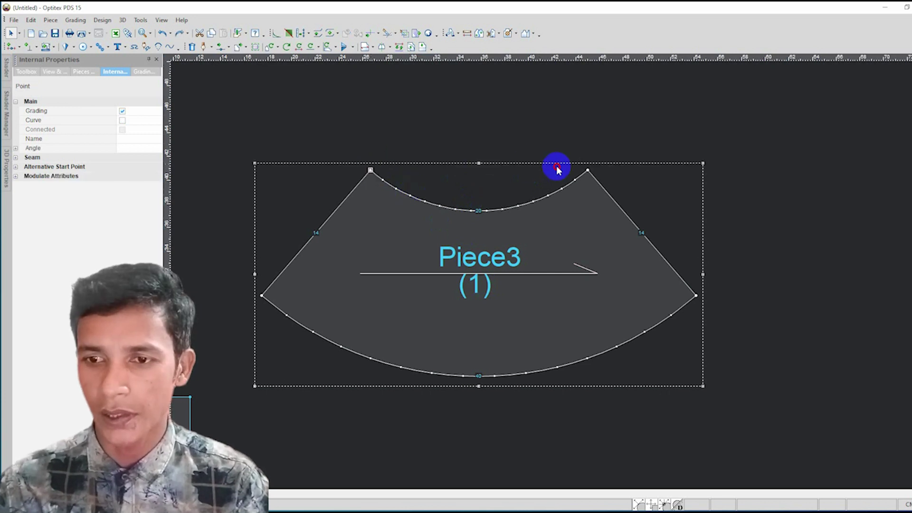
pyautogui.click(587, 171)
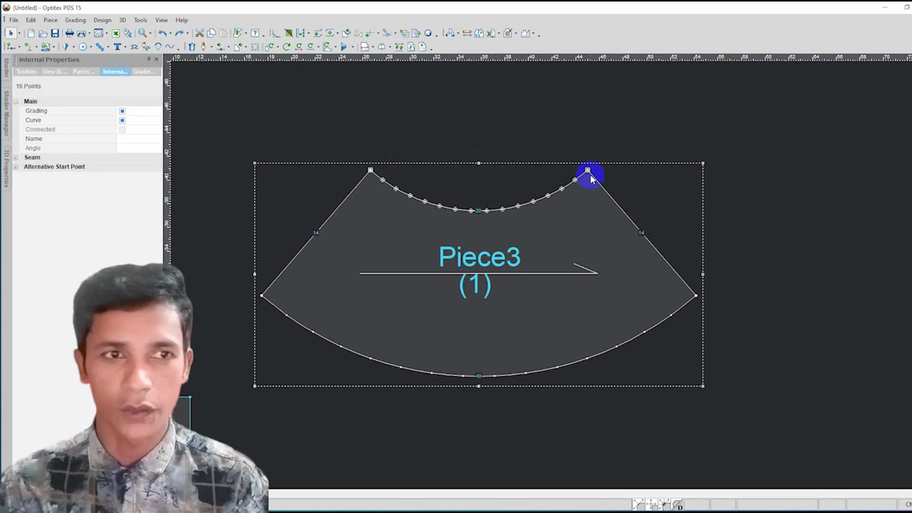
# - Create a parallel curve 3 units from Piece3's top edge, connected to the seams
pyautogui.click(102, 20)
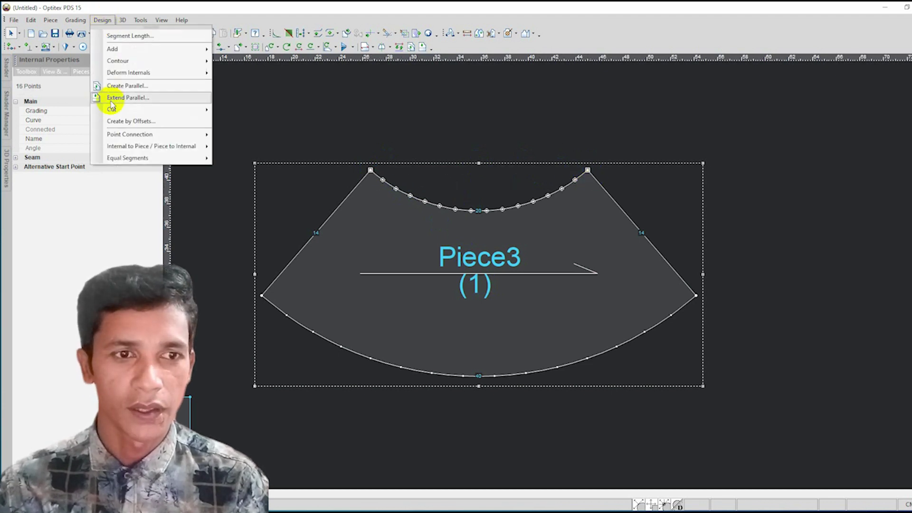
pyautogui.click(118, 86)
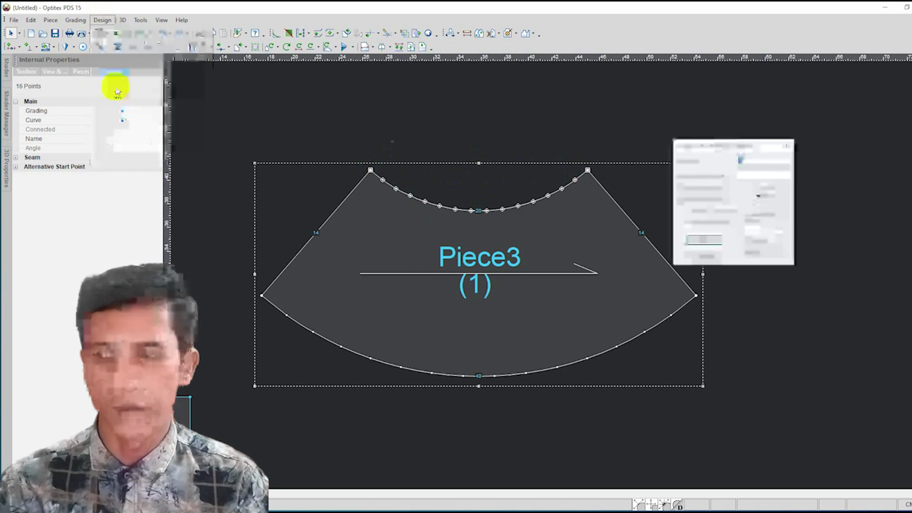
pyautogui.write('3')
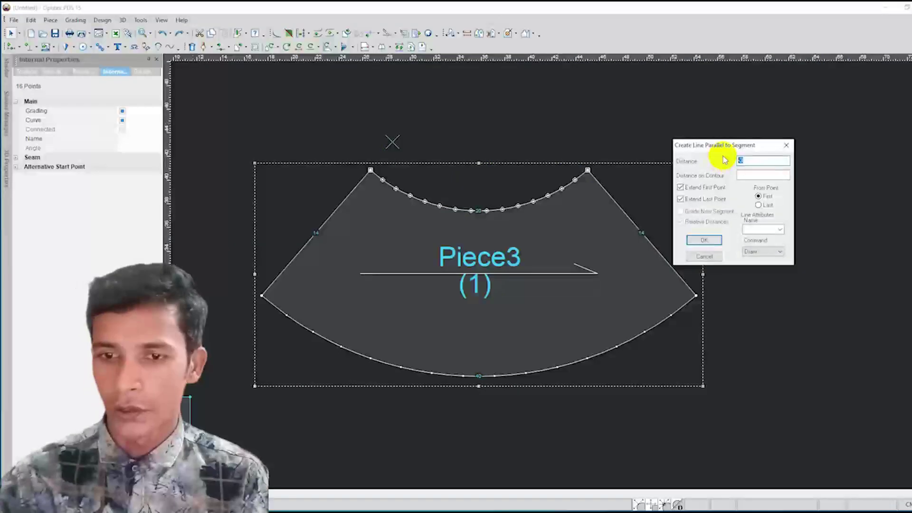
pyautogui.doubleClick(752, 163)
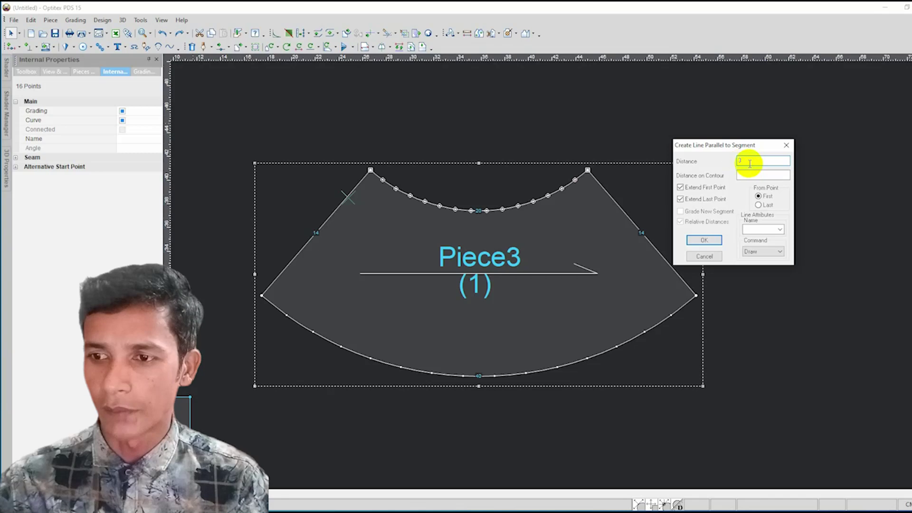
pyautogui.click(705, 240)
pyautogui.click(488, 287)
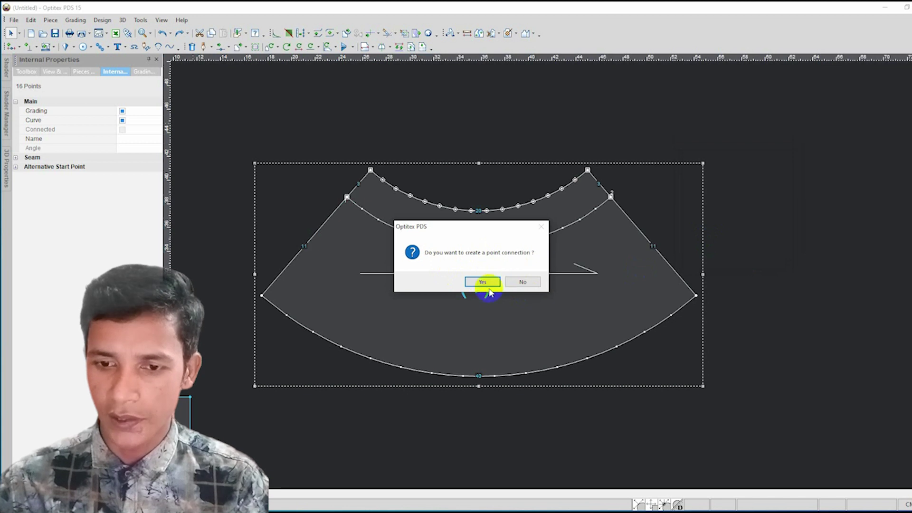
pyautogui.click(487, 284)
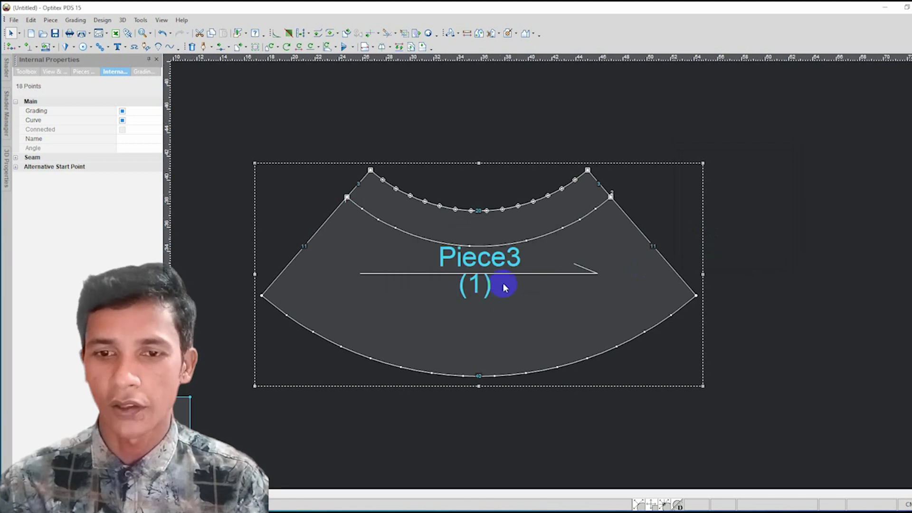
# - Deselect the internal points and nudge Piece3 slightly up and left
pyautogui.scroll(1, 553, 279)
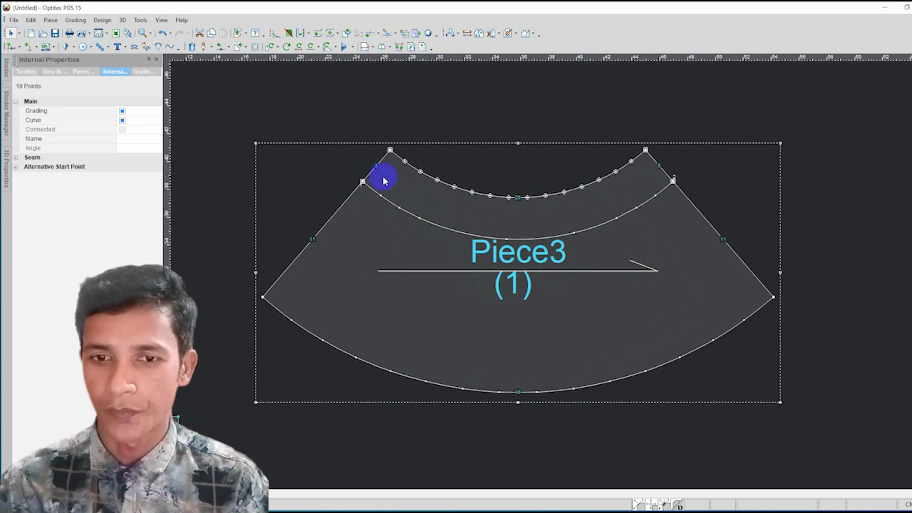
pyautogui.scroll(-1, 560, 291)
pyautogui.scroll(1, 534, 283)
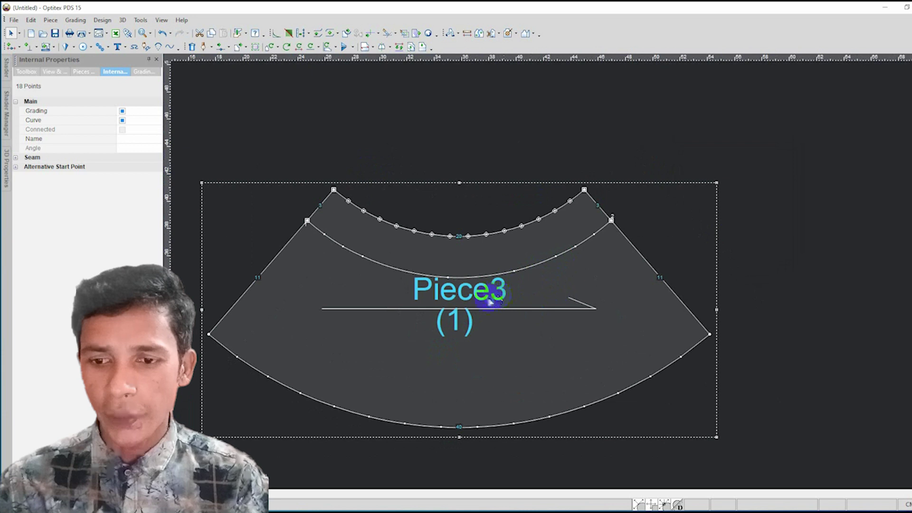
pyautogui.scroll(1, 537, 284)
pyautogui.click(594, 261)
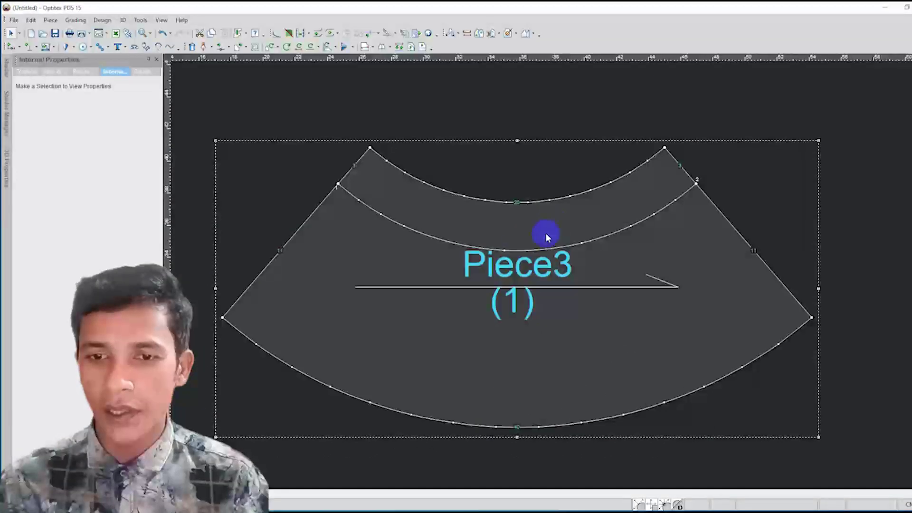
pyautogui.moveTo(517, 233); pyautogui.dragTo(508, 215)
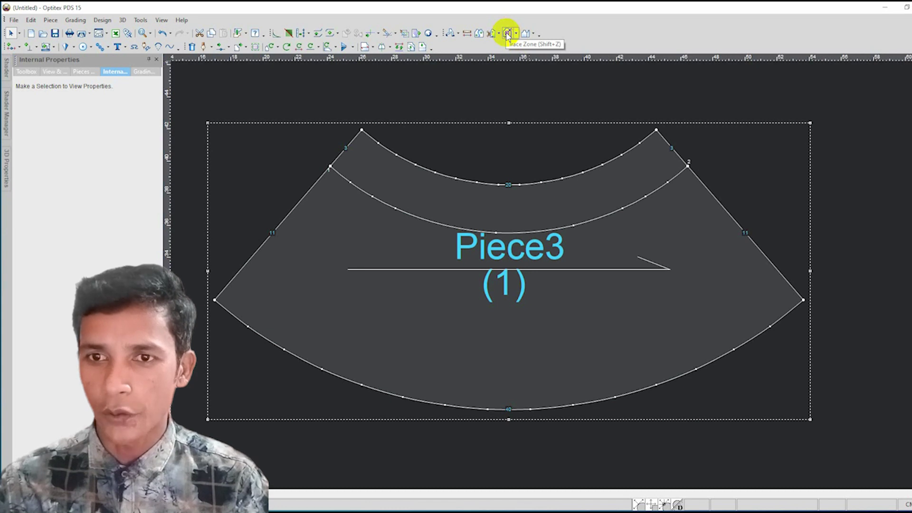
# - Trace Zone1 between Piece3's parallel curve and top edge, then reposition Piece3
pyautogui.click(507, 34)
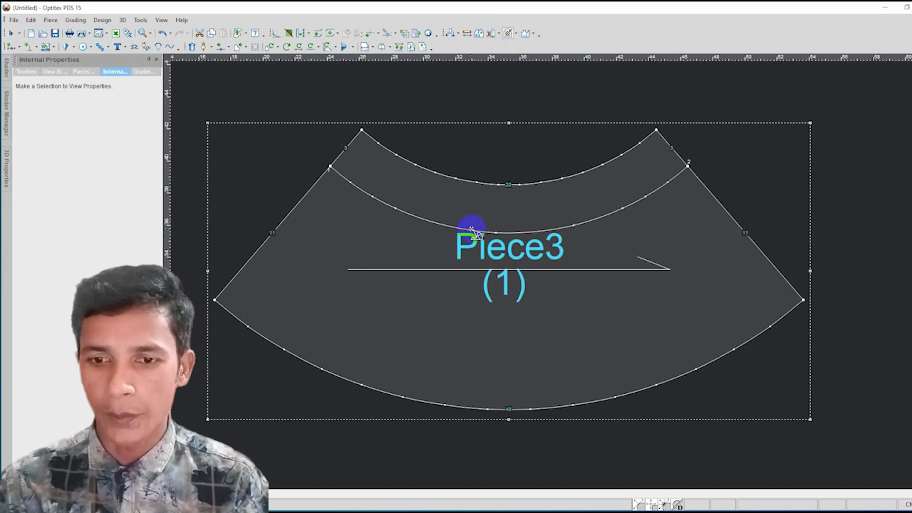
pyautogui.click(379, 142)
pyautogui.click(670, 145)
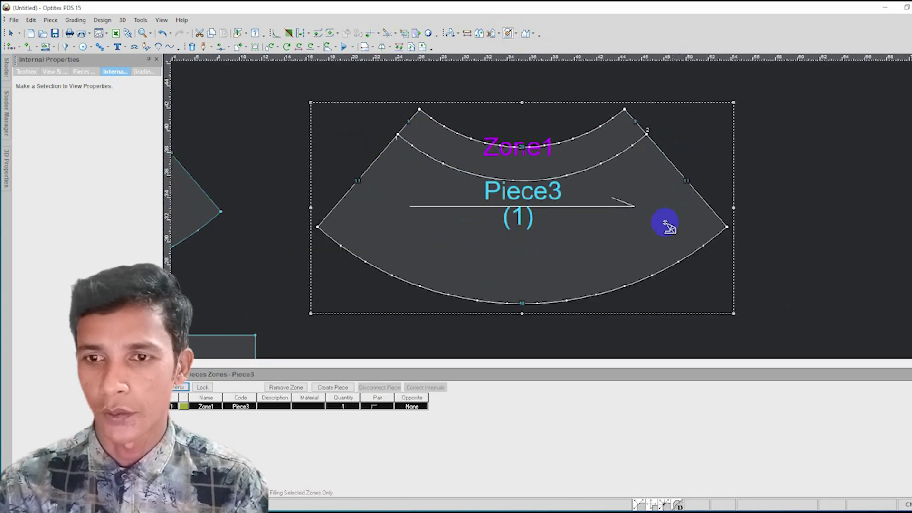
pyautogui.moveTo(570, 173); pyautogui.dragTo(611, 249)
pyautogui.moveTo(557, 213); pyautogui.dragTo(493, 175)
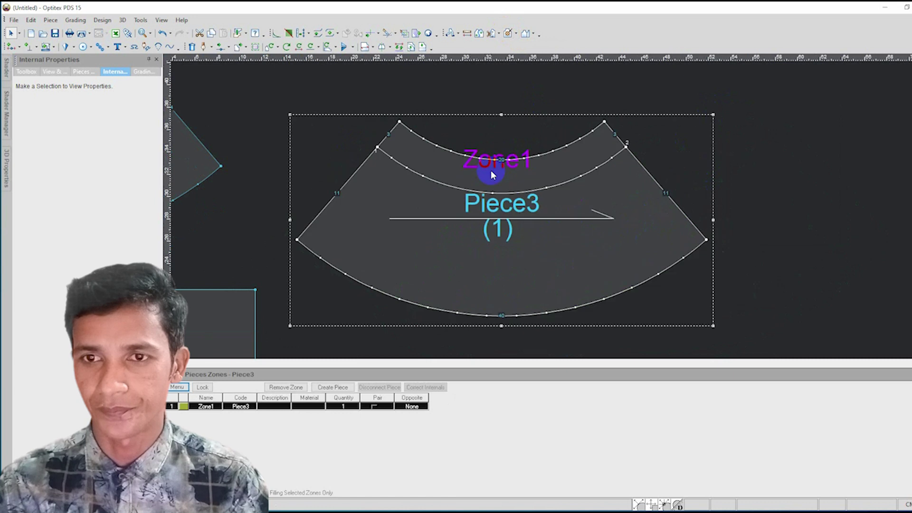
# - Trace segments along the parallel curve and top edge to create Piece4
pyautogui.click(518, 34)
pyautogui.click(521, 62)
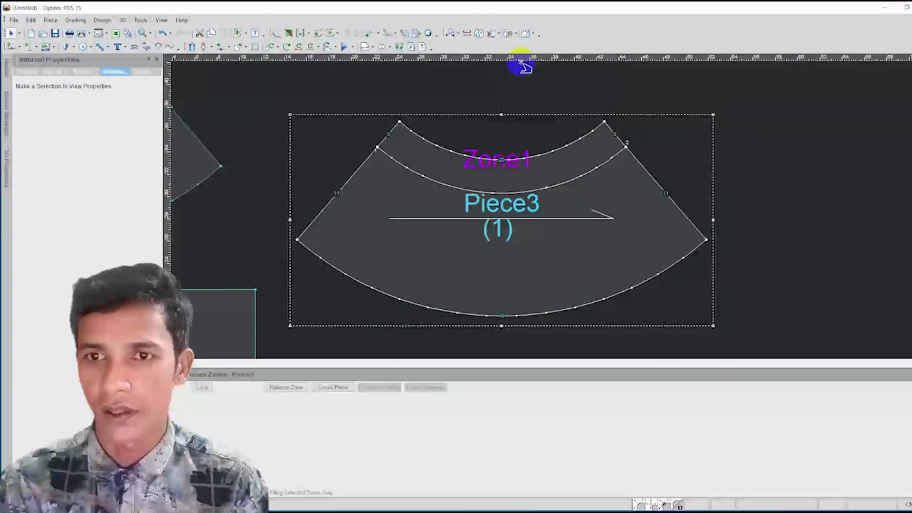
pyautogui.click(516, 33)
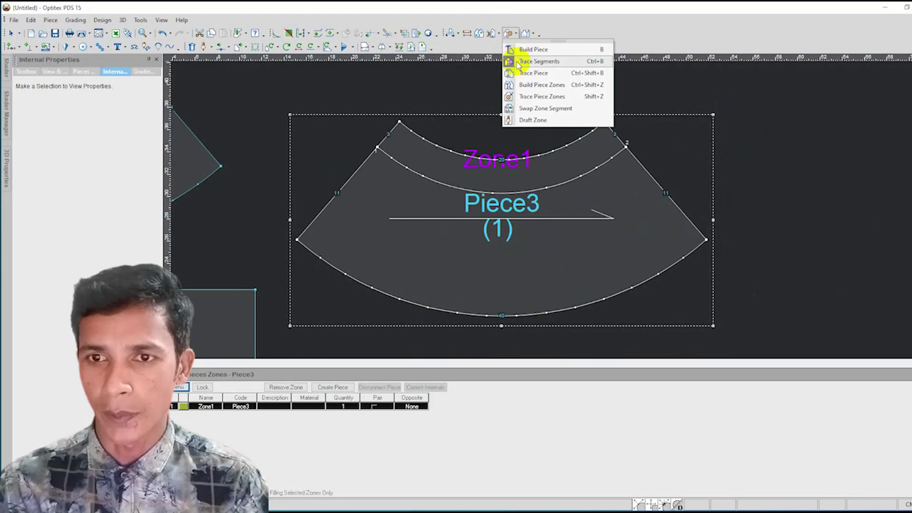
pyautogui.click(518, 61)
pyautogui.click(442, 184)
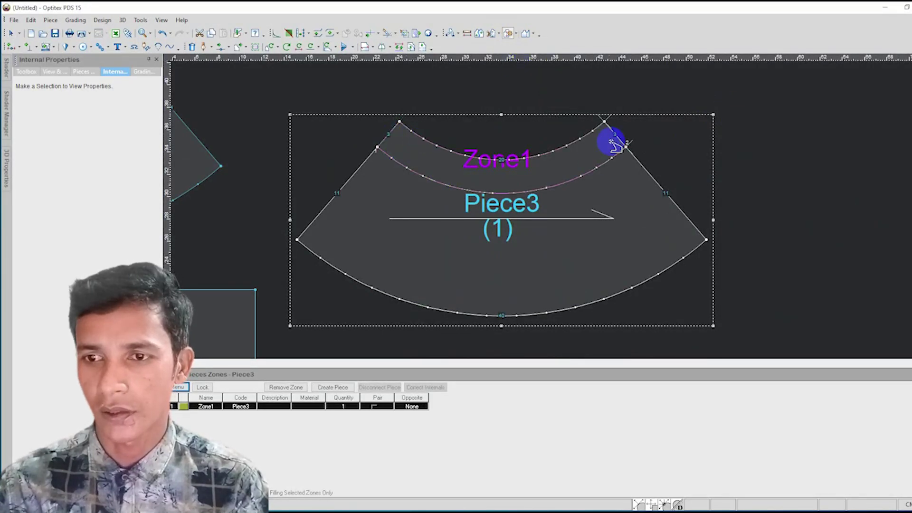
pyautogui.click(615, 137)
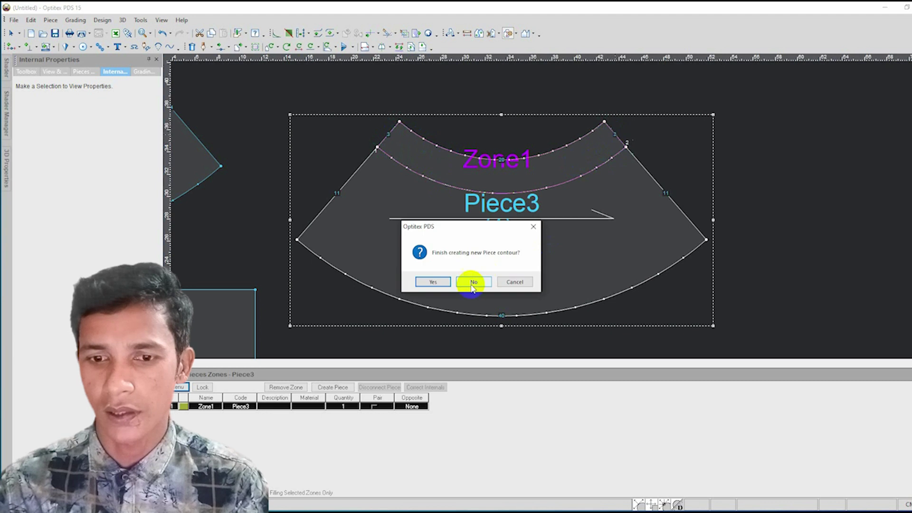
pyautogui.click(434, 282)
# - Move Piece4 to the upper right and shift Piece3 left and down
pyautogui.rightClick(685, 123)
pyautogui.click(694, 125)
pyautogui.moveTo(517, 180); pyautogui.dragTo(826, 162)
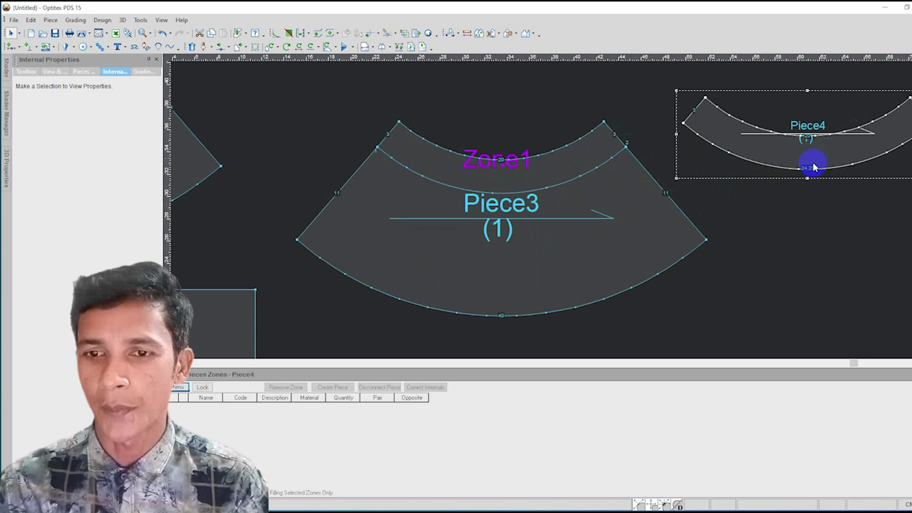
pyautogui.moveTo(609, 208); pyautogui.dragTo(583, 222)
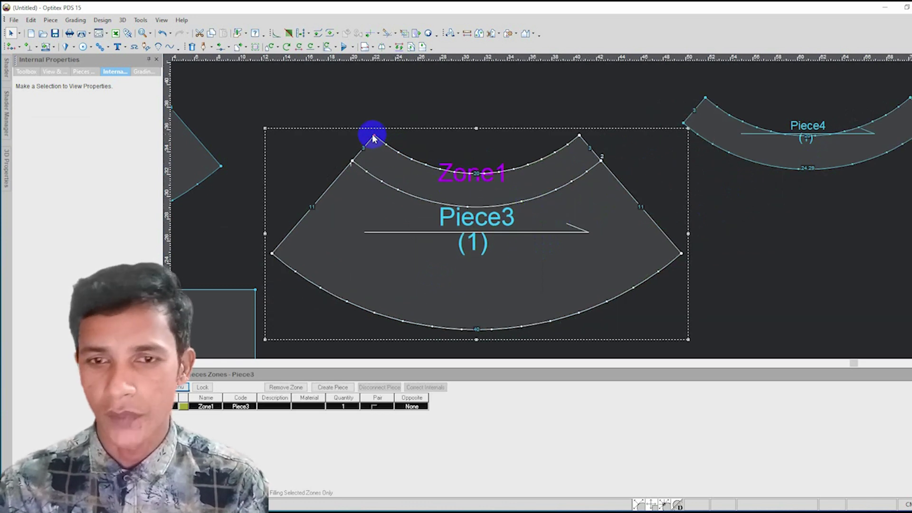
# - Create a new Arc piece from Piece3's curved top edge
pyautogui.moveTo(374, 136); pyautogui.dragTo(578, 138)
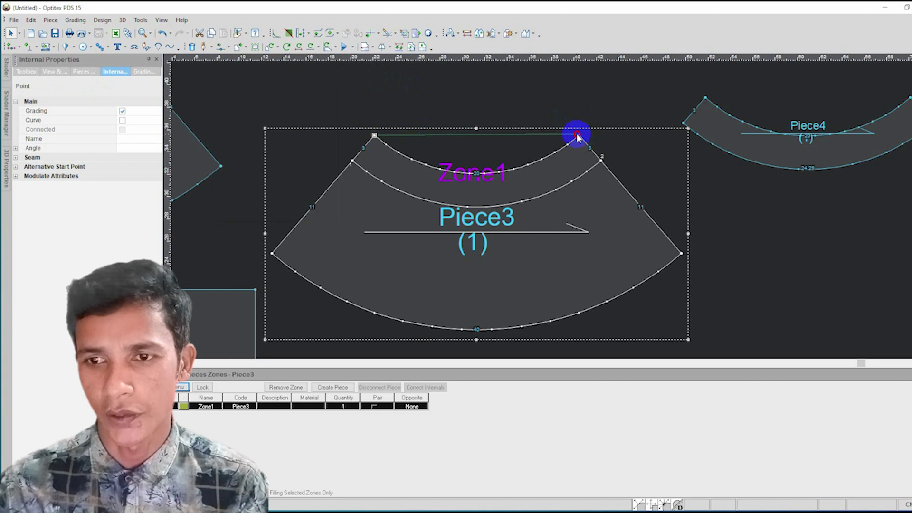
pyautogui.click(102, 20)
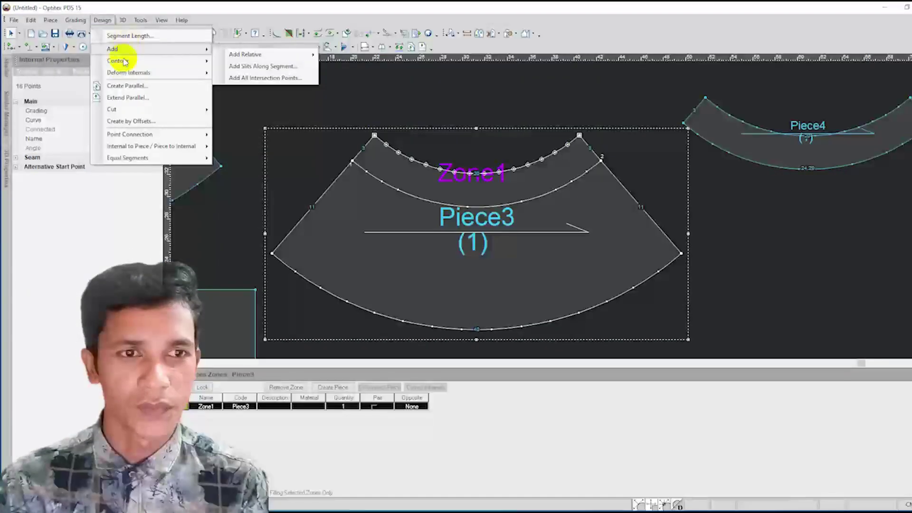
pyautogui.moveTo(118, 61)
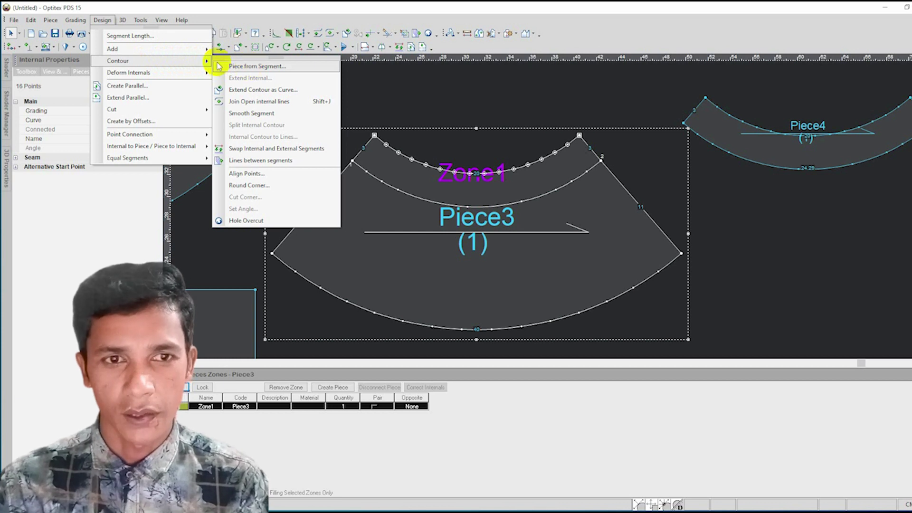
pyautogui.click(245, 67)
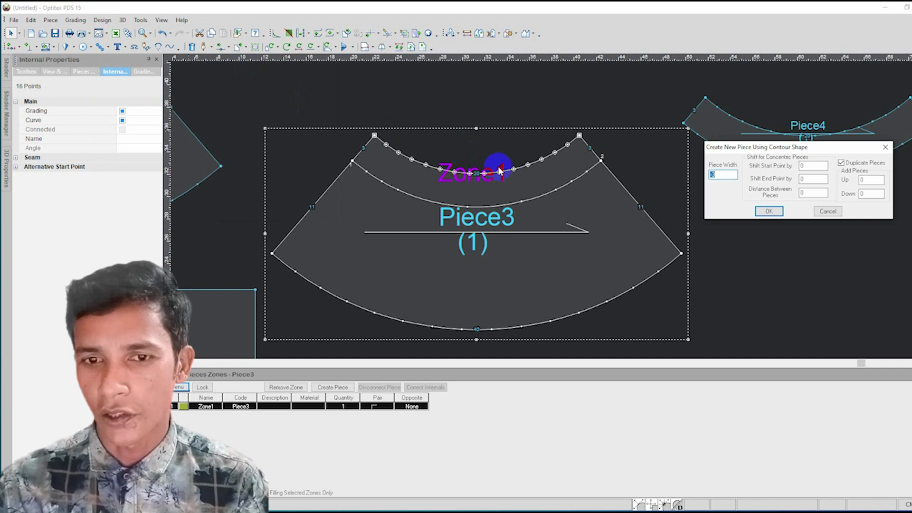
pyautogui.click(769, 212)
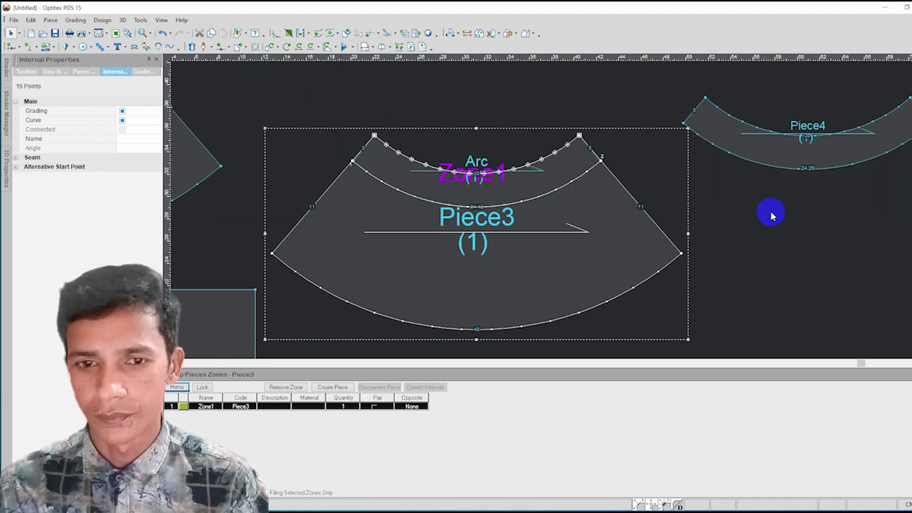
pyautogui.click(464, 98)
# - Place the Arc piece above Piece3 with Piece4 beside it
pyautogui.moveTo(451, 189); pyautogui.dragTo(446, 290)
pyautogui.moveTo(474, 127)
pyautogui.mouseDown()
pyautogui.moveTo(531, 150)
pyautogui.moveTo(525, 114)
pyautogui.mouseUp()
pyautogui.scroll(-2, 532, 157)
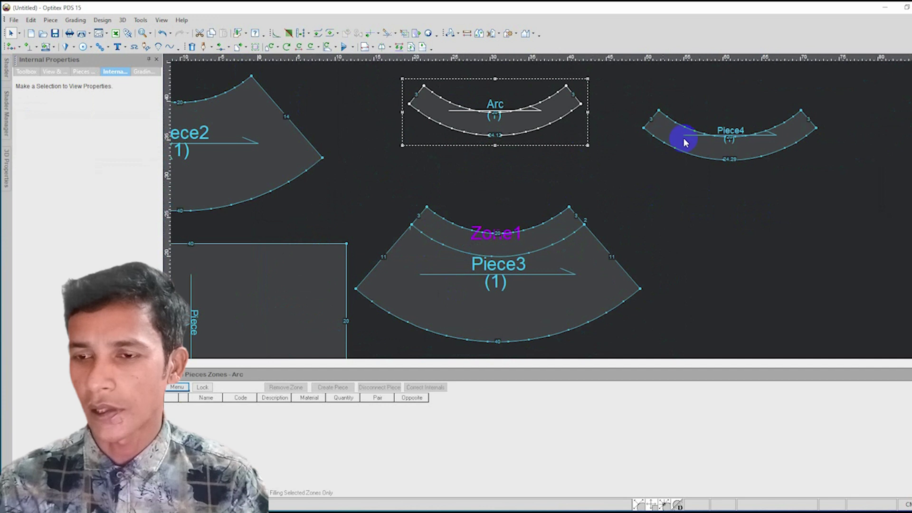
pyautogui.moveTo(674, 137); pyautogui.dragTo(740, 137)
pyautogui.moveTo(523, 129); pyautogui.dragTo(520, 169)
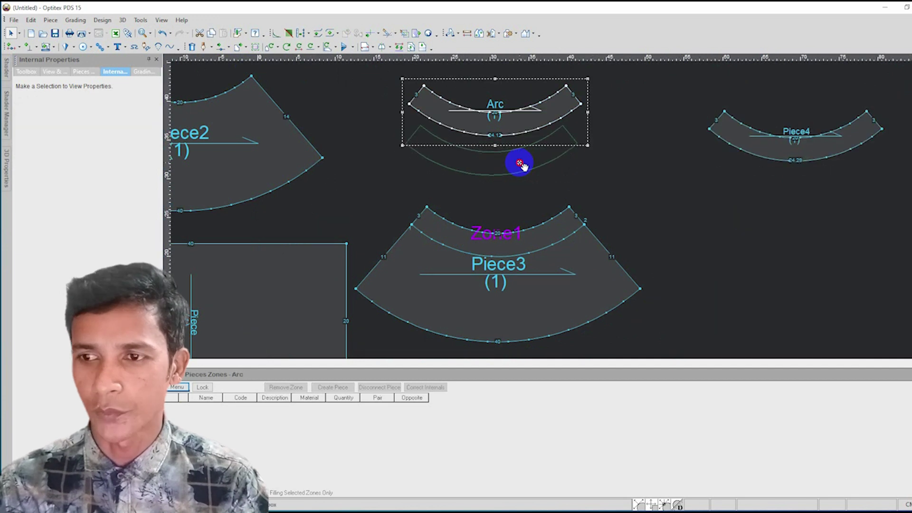
pyautogui.moveTo(707, 139); pyautogui.dragTo(608, 151)
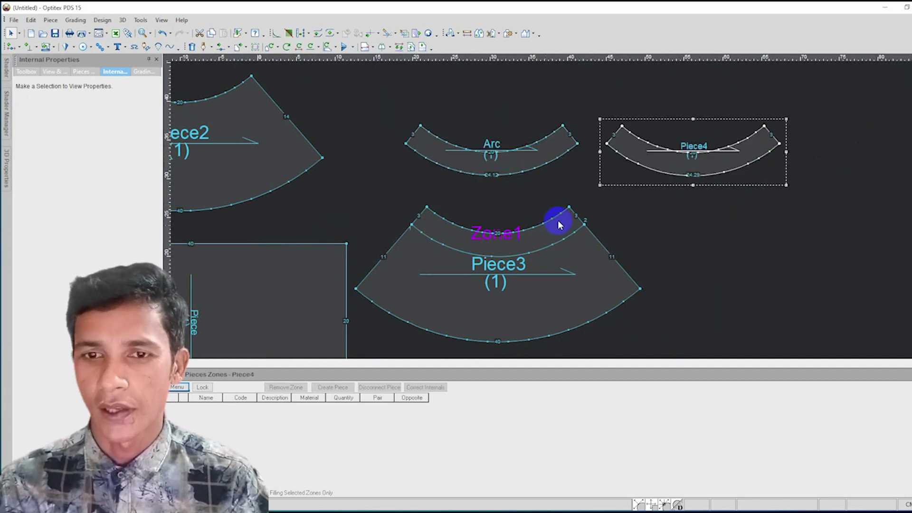
pyautogui.scroll(1, 550, 216)
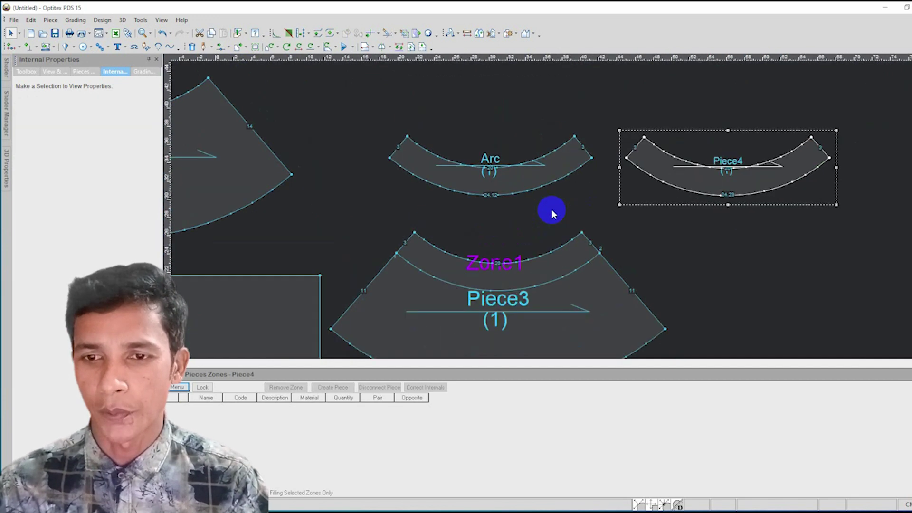
# - Lay Piece4 over Arc to compare them, then delete Piece4
pyautogui.click(415, 233)
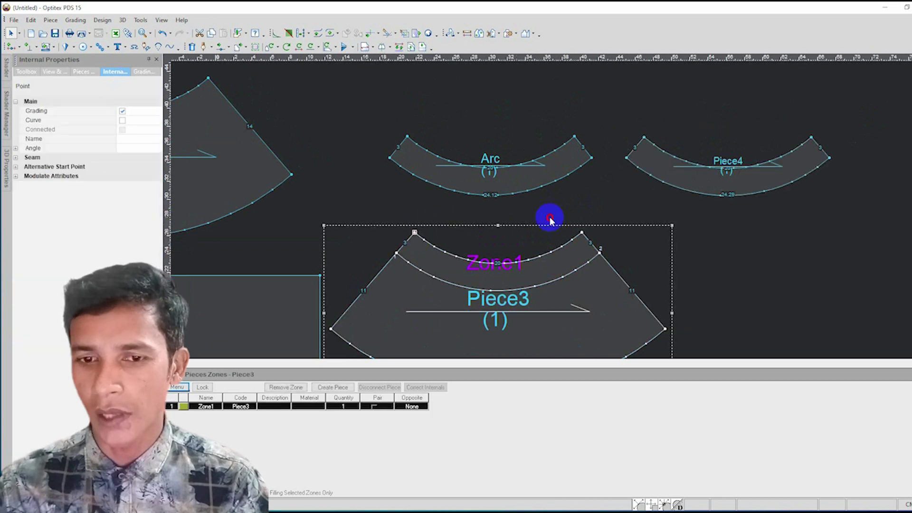
pyautogui.click(581, 233)
pyautogui.scroll(-2, 571, 195)
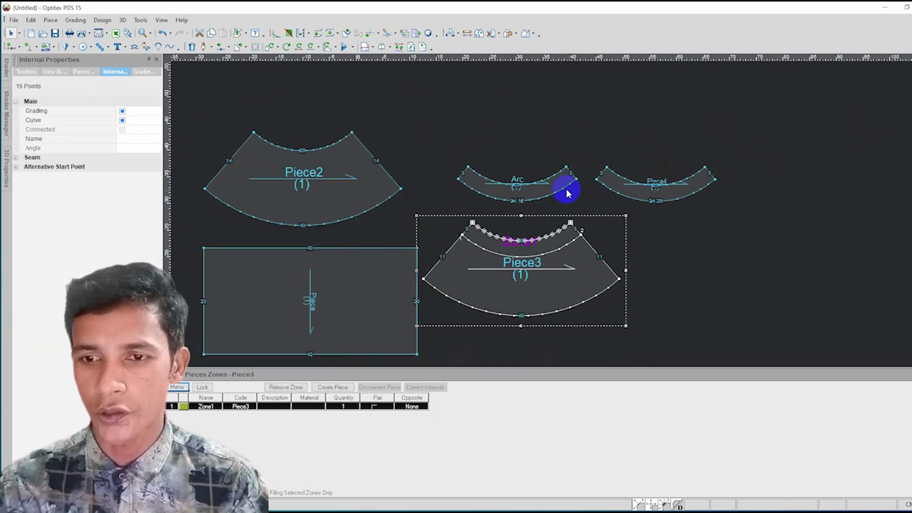
pyautogui.moveTo(562, 188); pyautogui.dragTo(562, 145)
pyautogui.moveTo(601, 171); pyautogui.dragTo(572, 112)
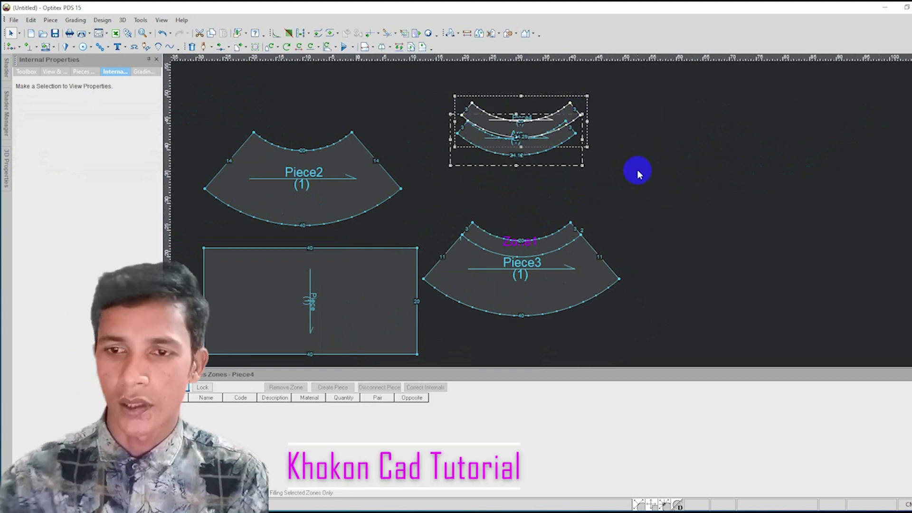
pyautogui.press('Delete')
pyautogui.scroll(2, 609, 192)
pyautogui.scroll(1, 527, 224)
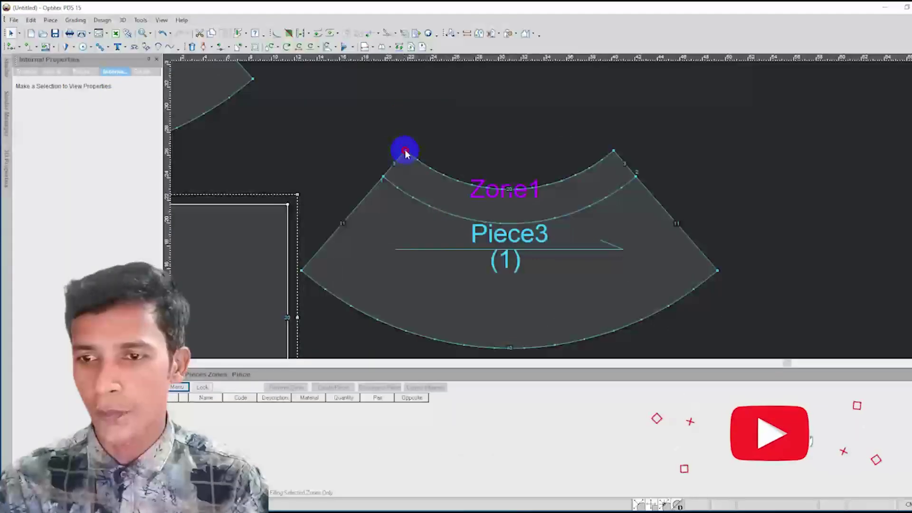
# - Make strip pieces from Piece3's top edge with width -3 and Up 2
pyautogui.click(405, 151)
pyautogui.keyDown('shift'); pyautogui.click(614, 151); pyautogui.keyUp('shift')
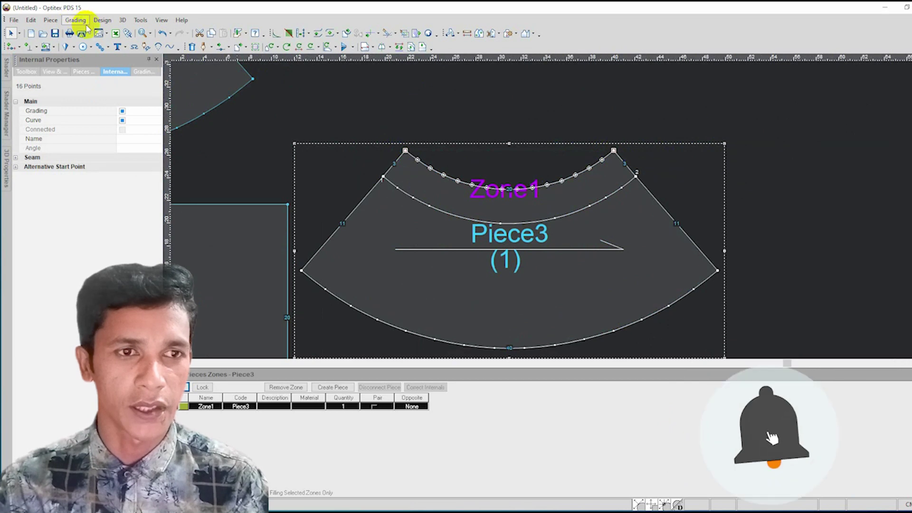
pyautogui.click(102, 20)
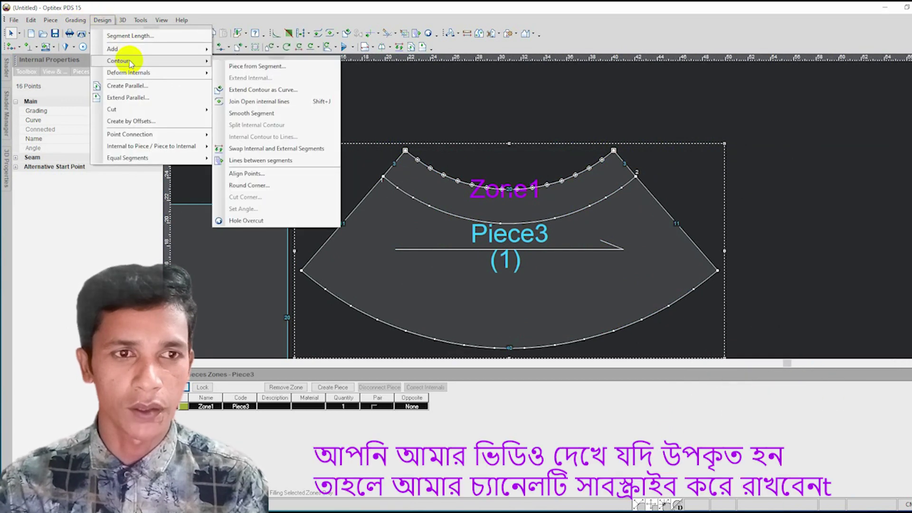
pyautogui.click(257, 66)
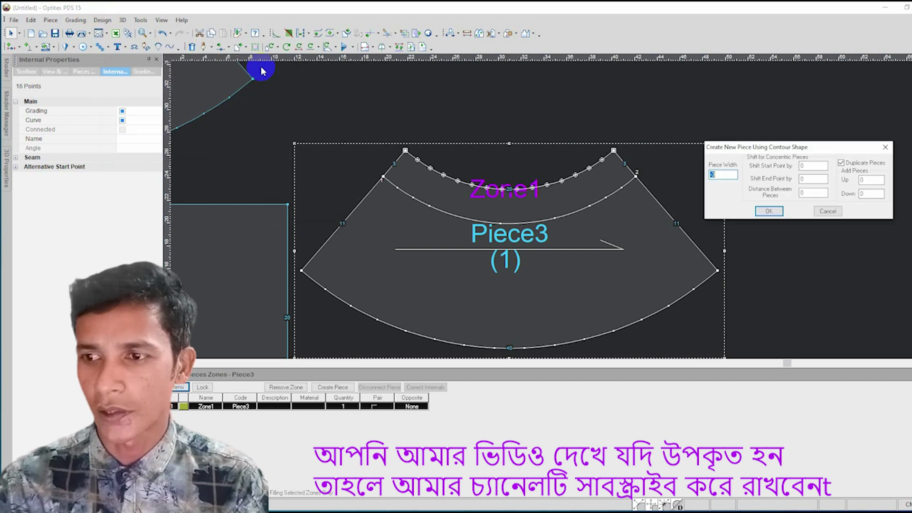
pyautogui.doubleClick(869, 179)
pyautogui.write('2')
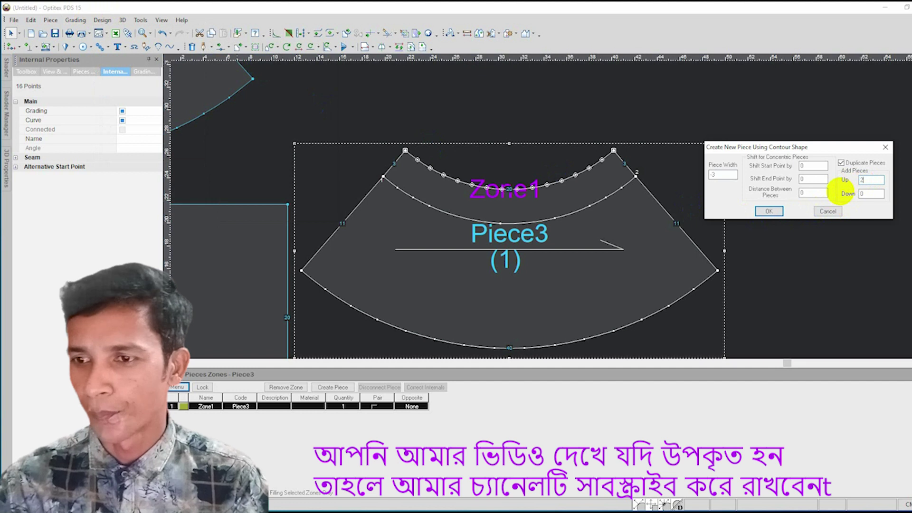
pyautogui.click(760, 211)
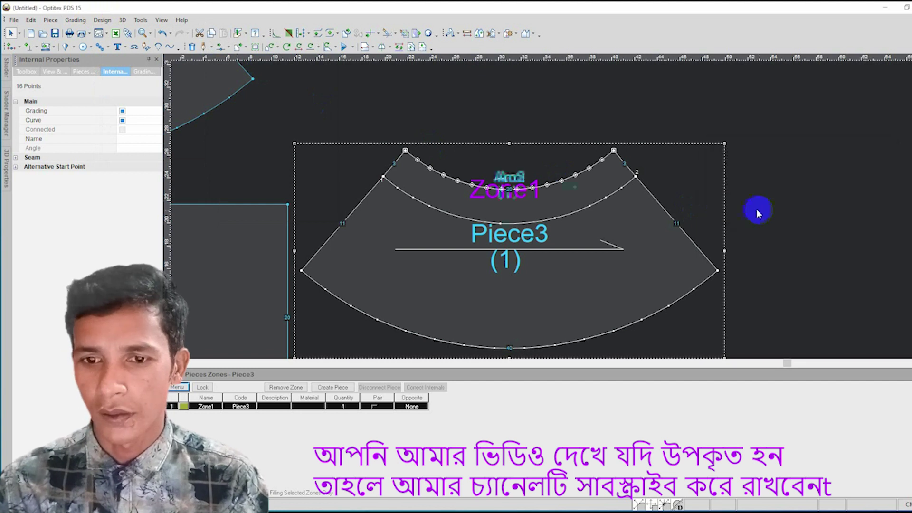
# - Separate Piece3, Arc2 and Arc3 so each sits in its own spot
pyautogui.moveTo(530, 209); pyautogui.dragTo(576, 236)
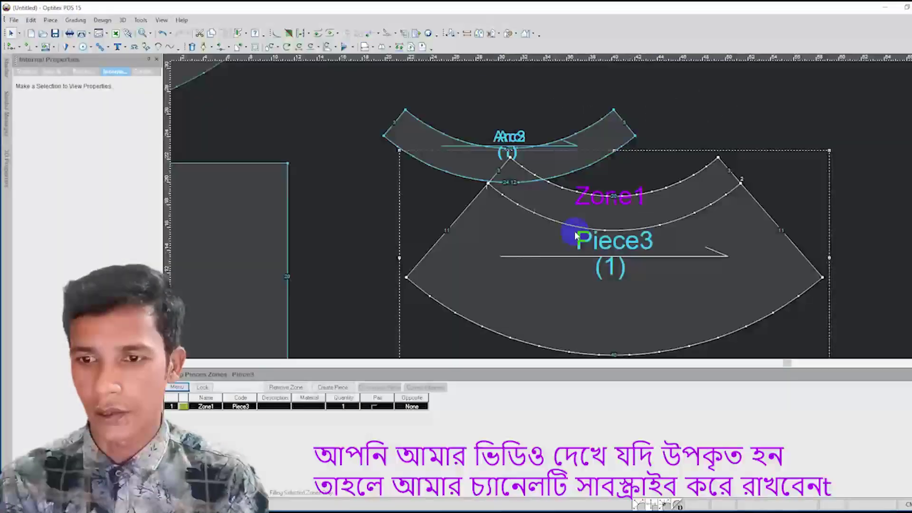
pyautogui.moveTo(464, 228); pyautogui.dragTo(850, 178)
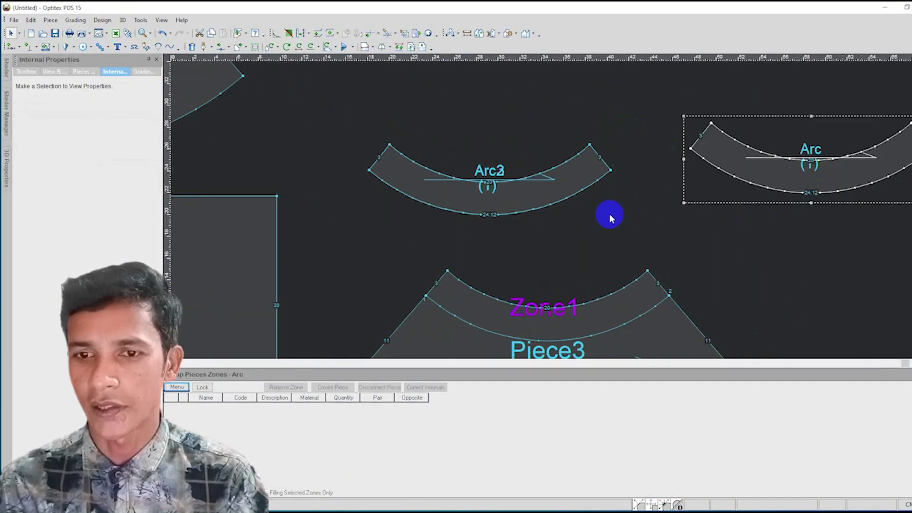
pyautogui.moveTo(452, 169); pyautogui.dragTo(487, 165)
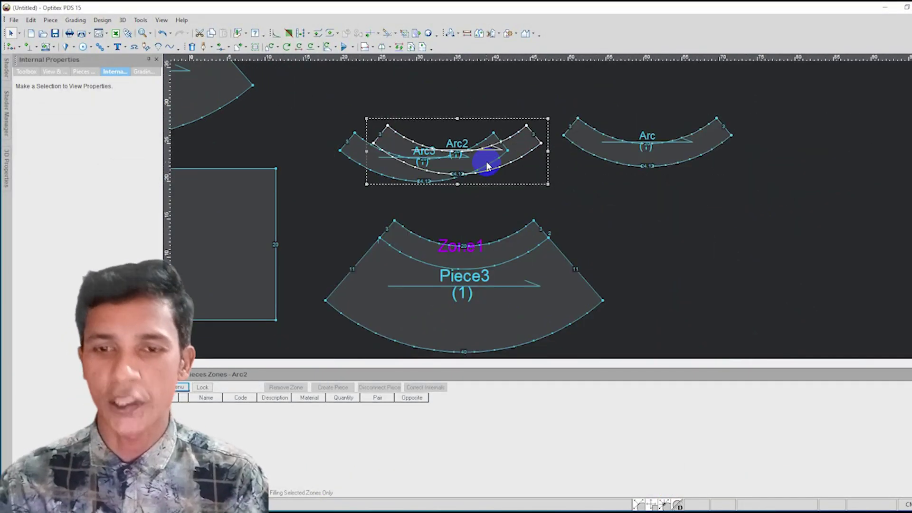
pyautogui.scroll(-1, 496, 167)
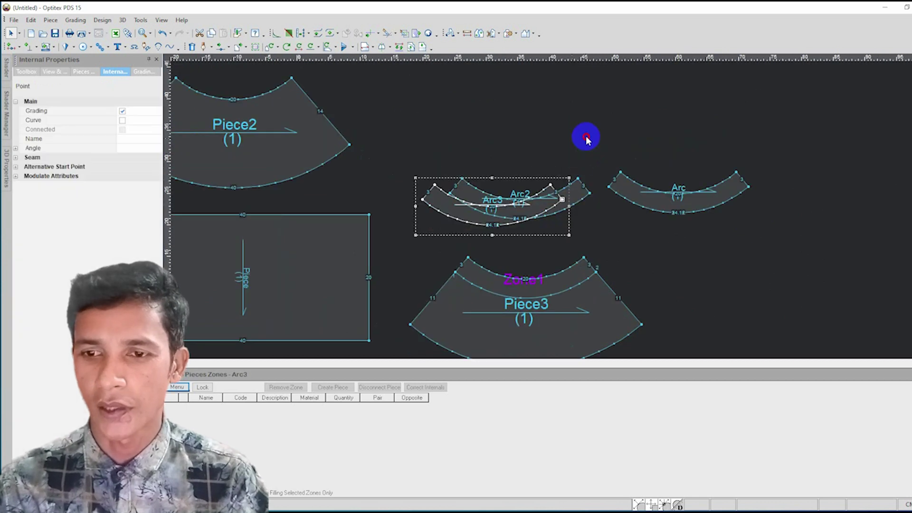
pyautogui.moveTo(561, 189); pyautogui.dragTo(584, 128)
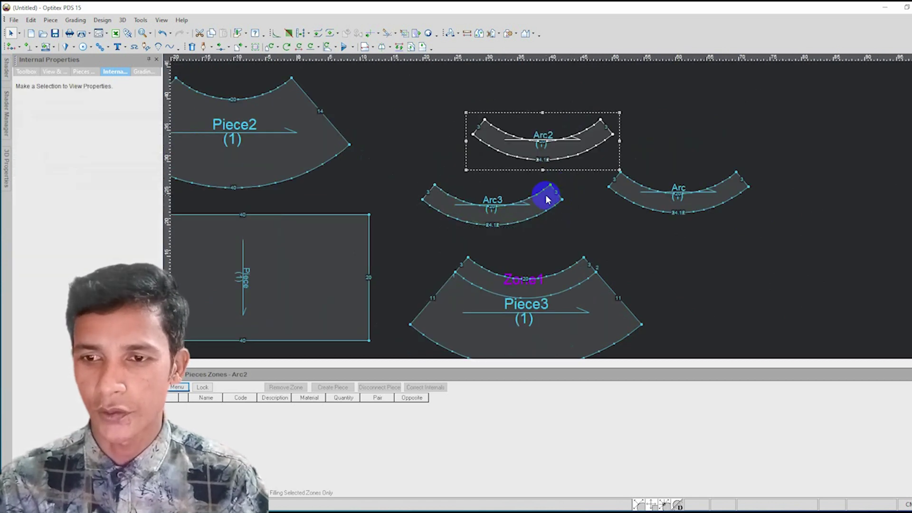
pyautogui.moveTo(562, 209); pyautogui.dragTo(598, 220)
pyautogui.scroll(2, 551, 209)
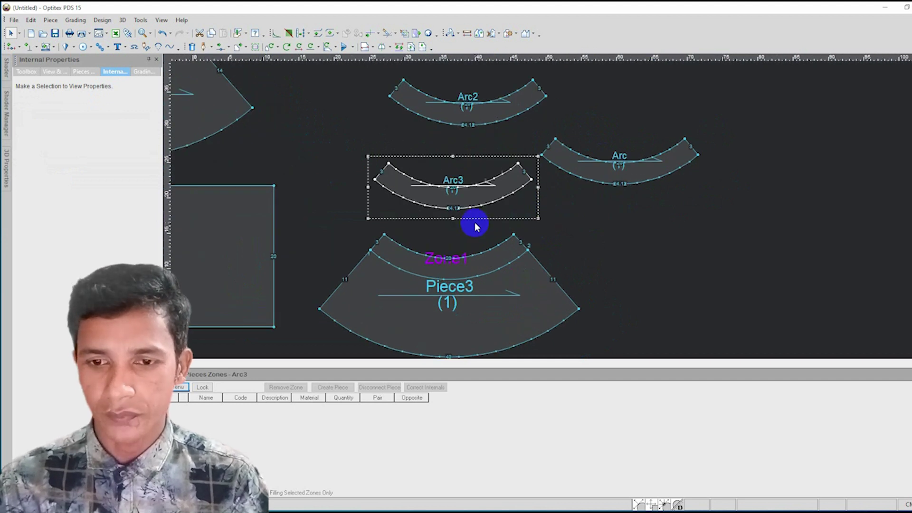
pyautogui.moveTo(457, 264); pyautogui.dragTo(482, 242)
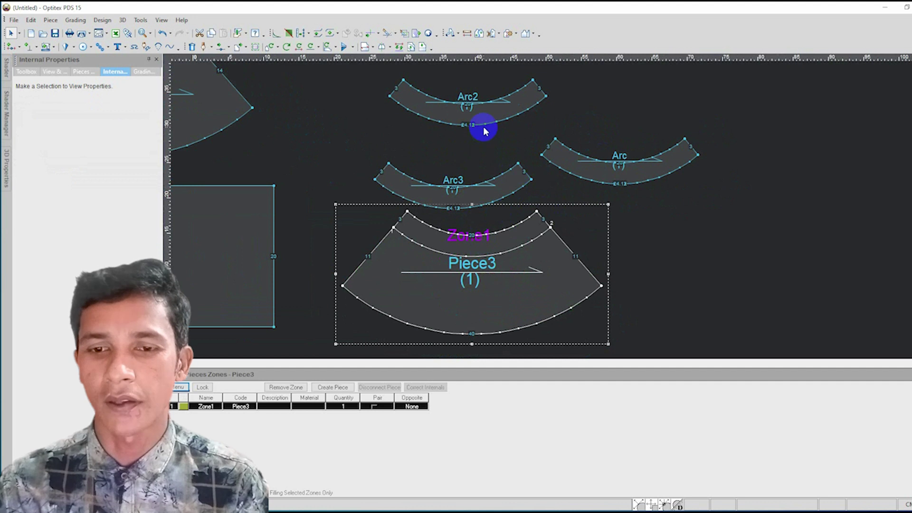
pyautogui.moveTo(427, 194); pyautogui.dragTo(429, 172)
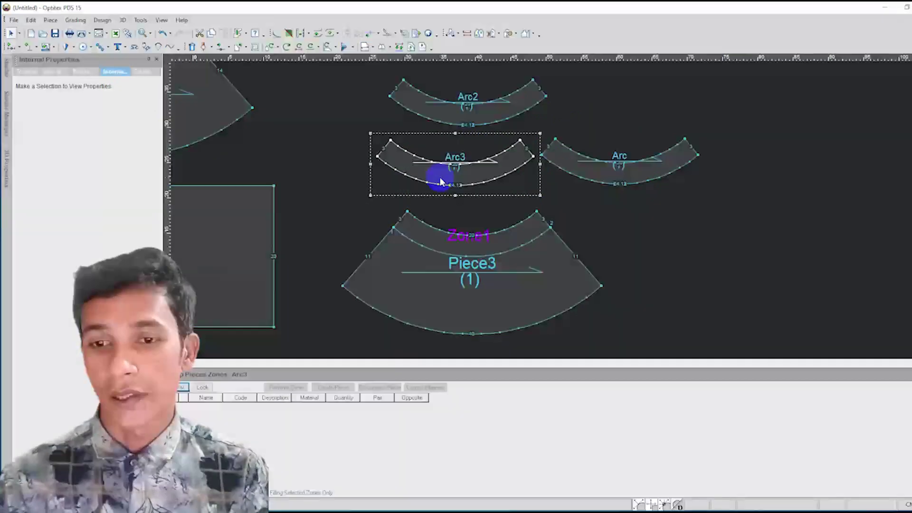
# - Zoom in on Piece3, mark a point on its Zone1 curve, then undo that edit
pyautogui.scroll(3, 553, 210)
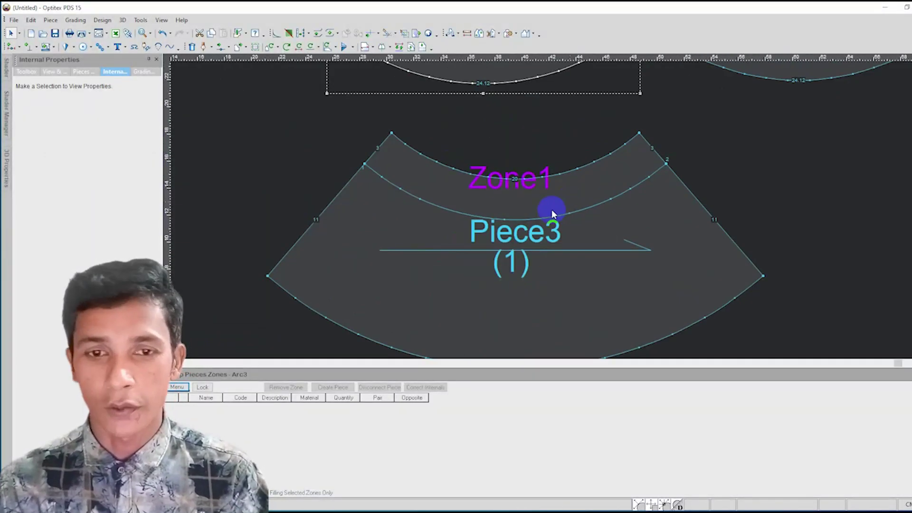
pyautogui.scroll(2, 569, 202)
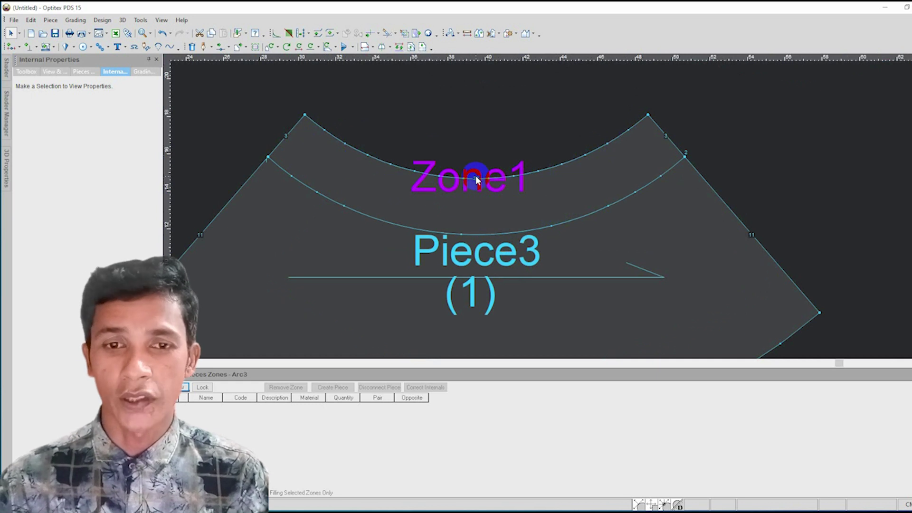
pyautogui.click(191, 46)
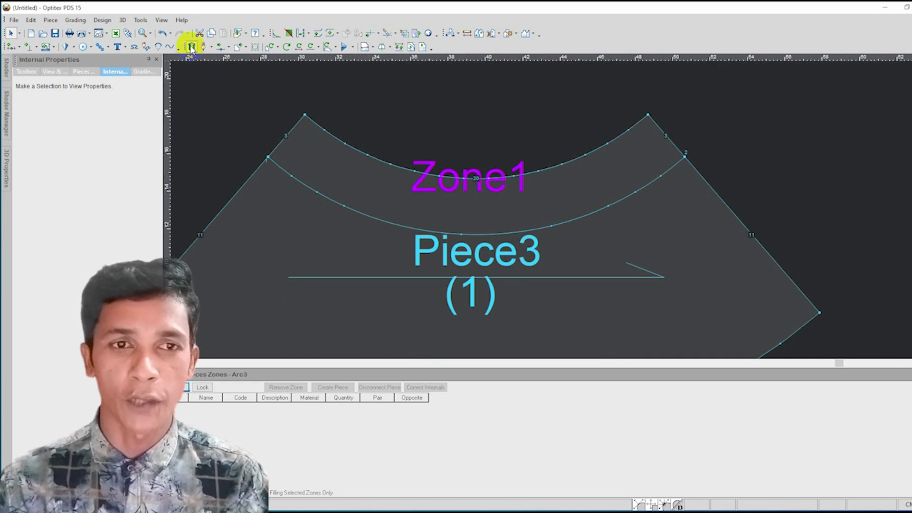
pyautogui.click(346, 147)
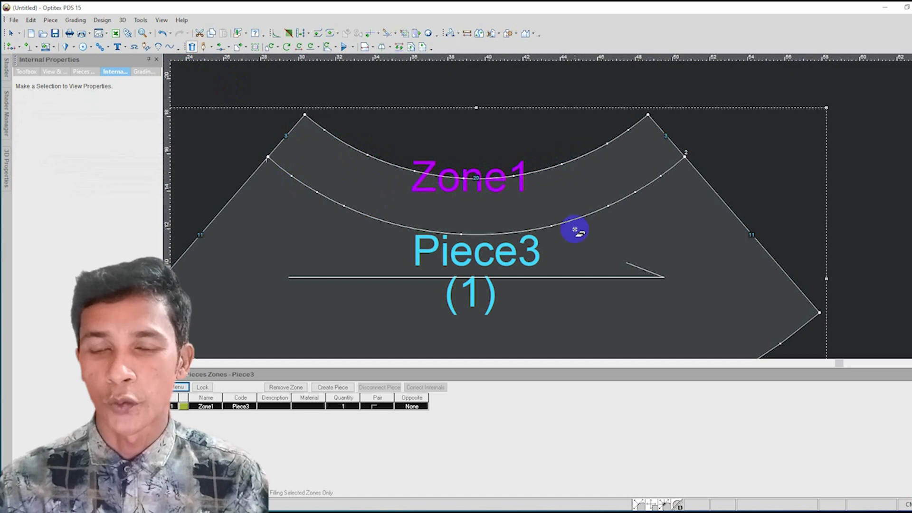
pyautogui.click(498, 192)
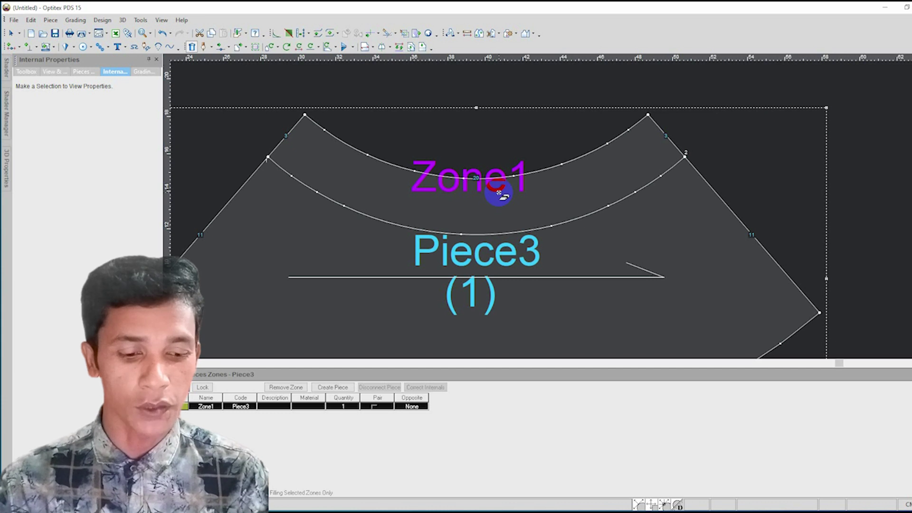
pyautogui.hotkey('ctrl', 'z')
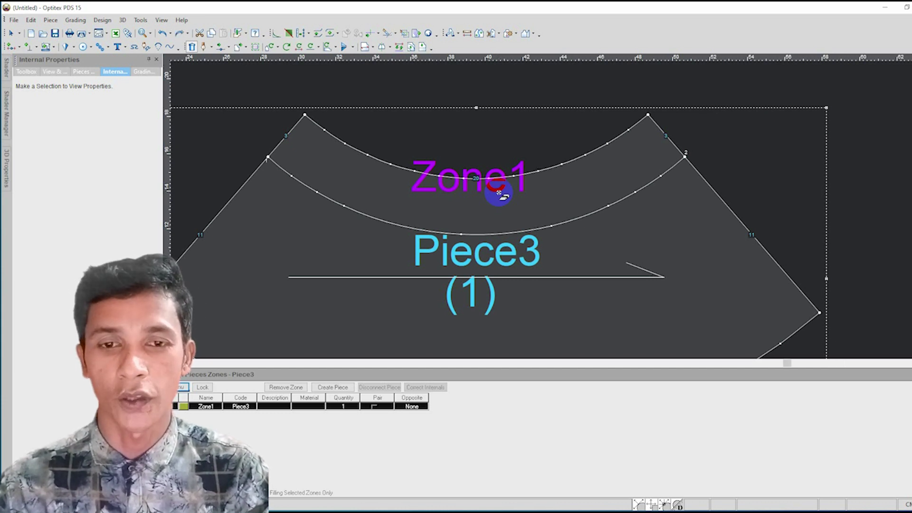
pyautogui.scroll(-2, 489, 193)
pyautogui.scroll(1, 550, 210)
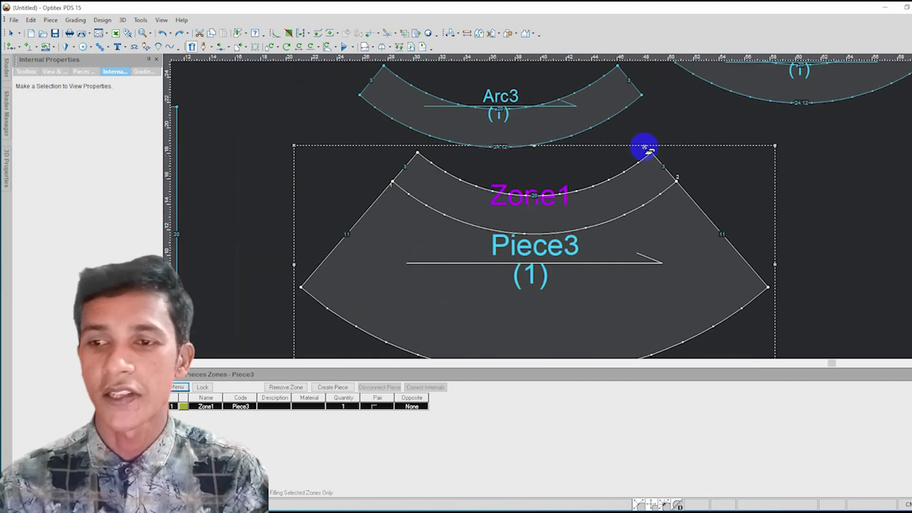
# - Move Arc3 up and left and select its whole top edge
pyautogui.rightClick(661, 113)
pyautogui.scroll(-1, 570, 214)
pyautogui.rightClick(567, 217)
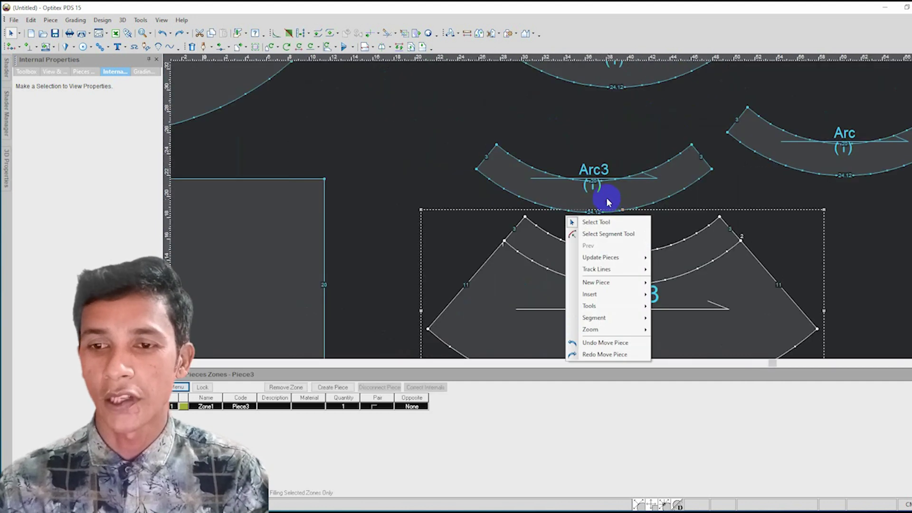
pyautogui.moveTo(610, 203); pyautogui.dragTo(523, 166)
pyautogui.scroll(2, 556, 209)
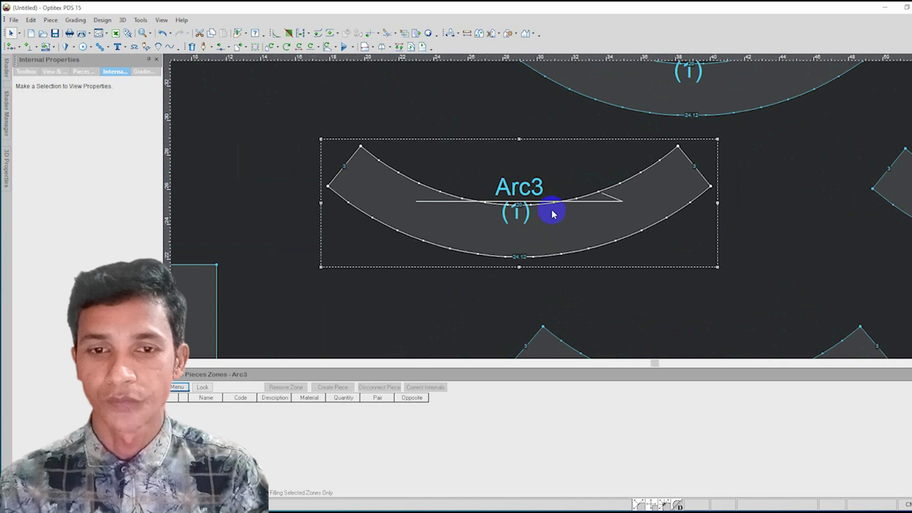
pyautogui.click(361, 146)
pyautogui.click(678, 146)
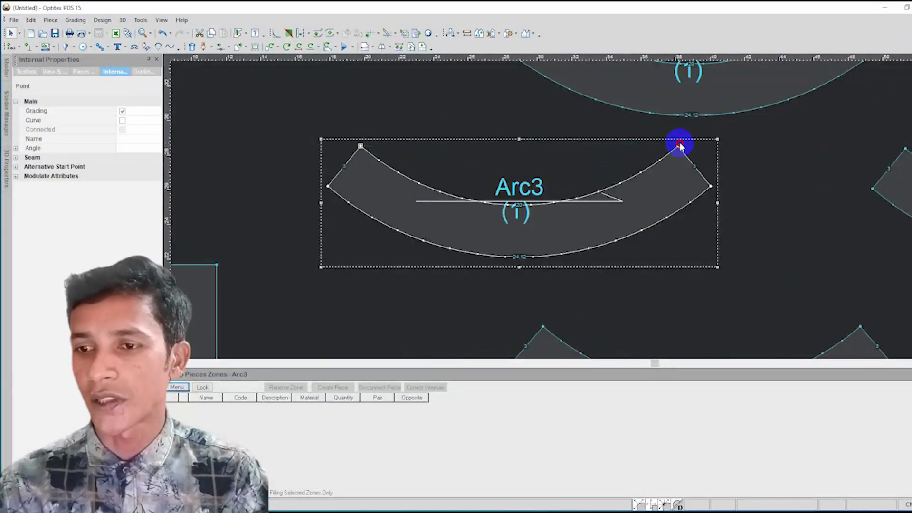
pyautogui.click(678, 146)
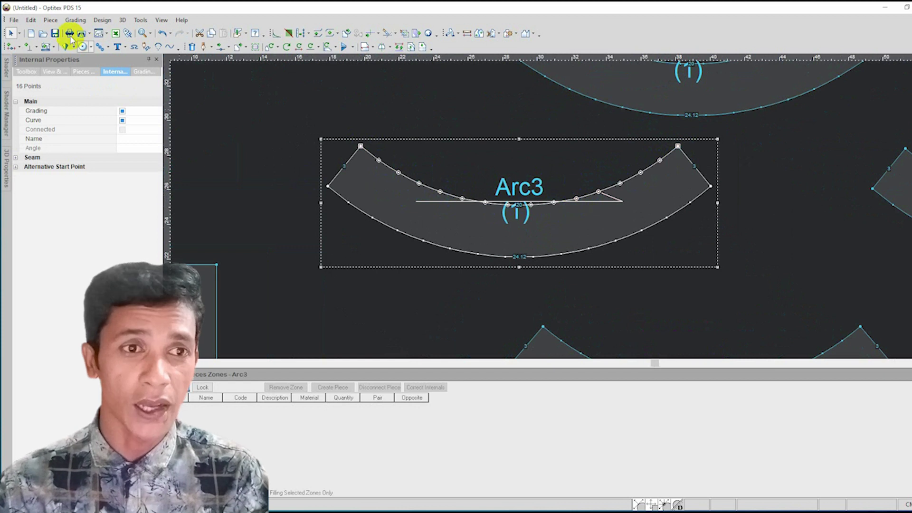
# - Smooth Arc3's inner curve down to 7 points
pyautogui.click(101, 20)
pyautogui.moveTo(118, 61)
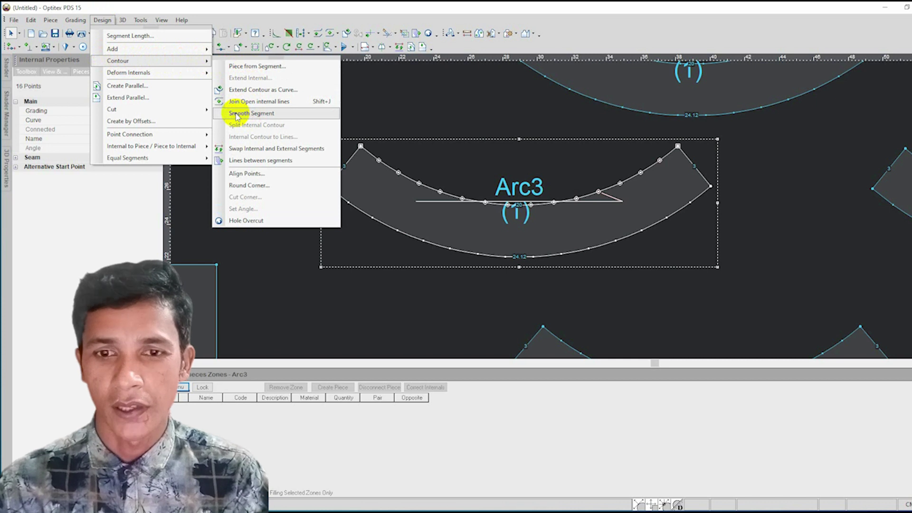
pyautogui.click(236, 115)
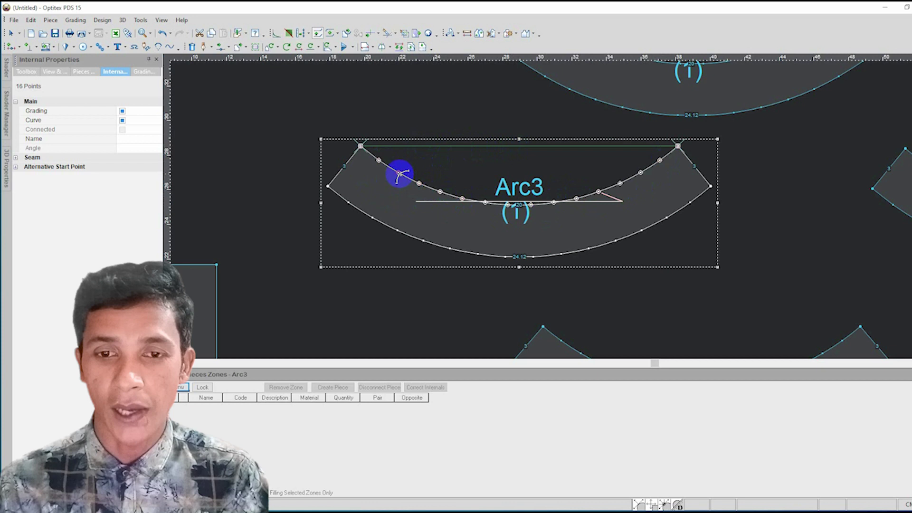
pyautogui.click(398, 174)
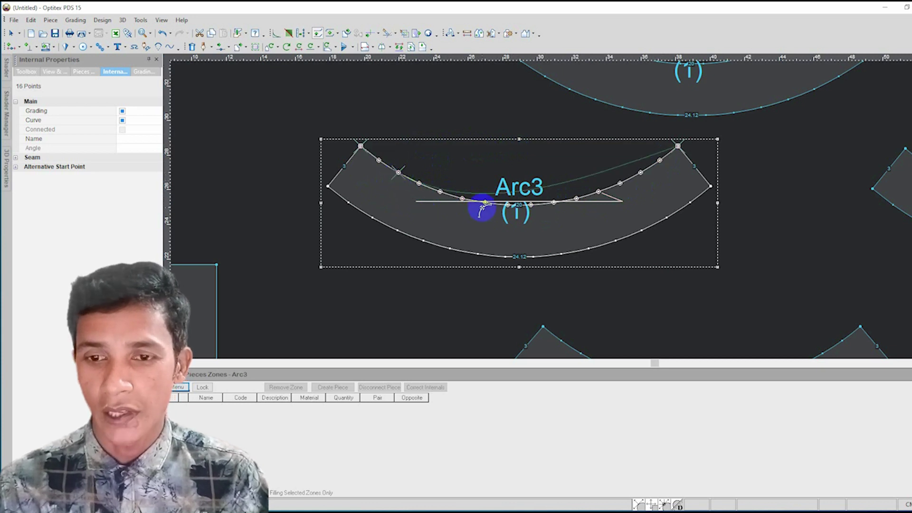
pyautogui.click(461, 198)
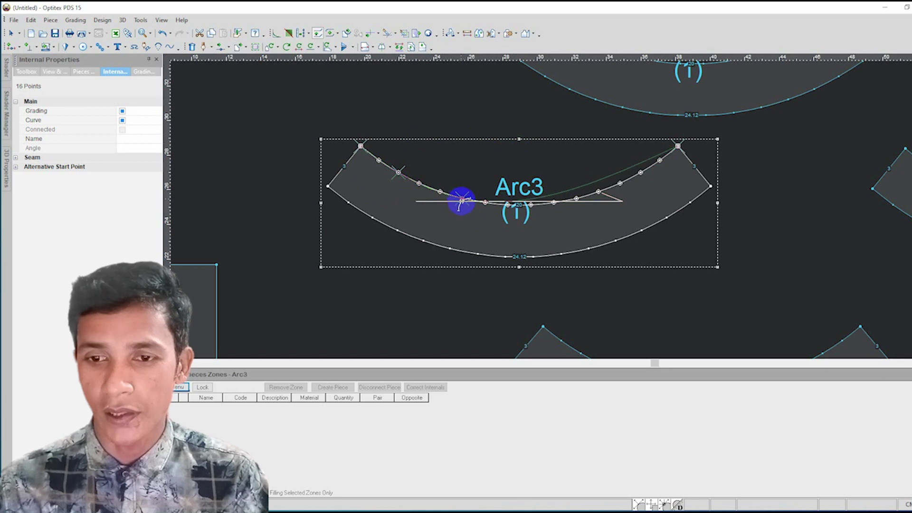
pyautogui.click(507, 204)
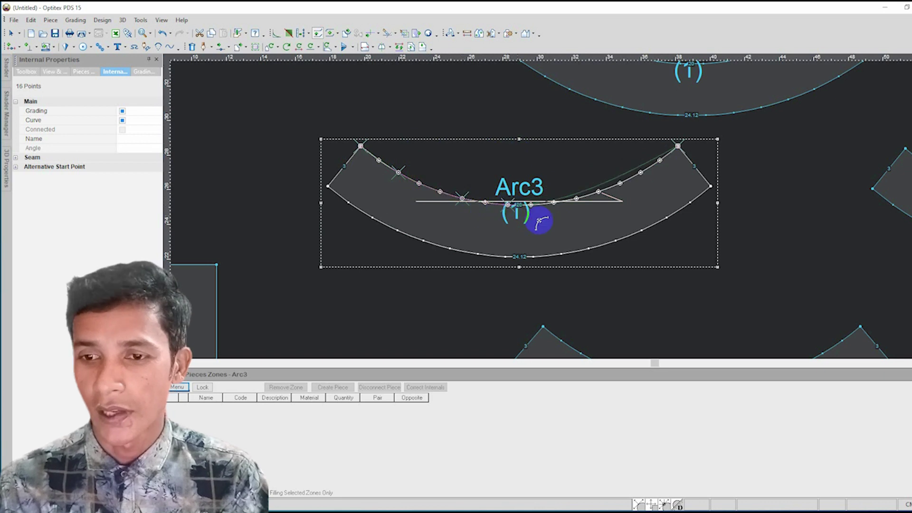
pyautogui.click(578, 198)
pyautogui.click(640, 173)
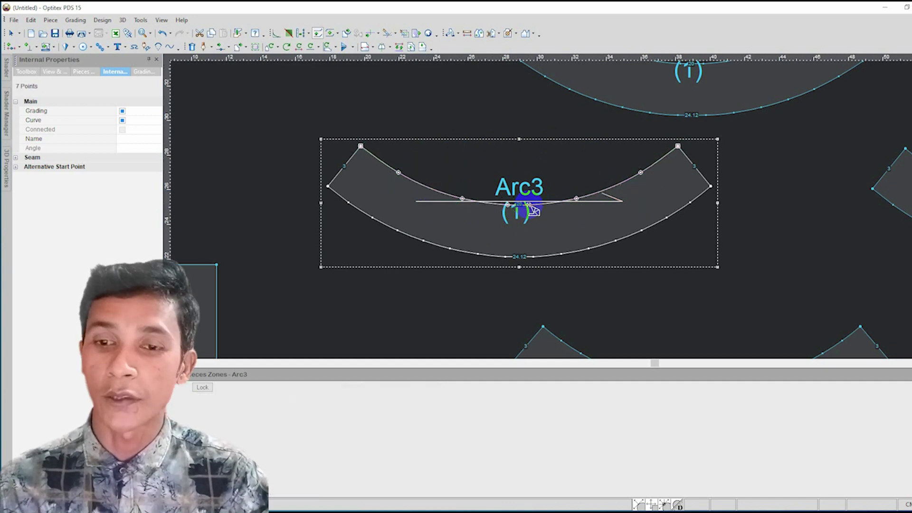
pyautogui.click(529, 206)
# - Clear the point selection and drag Arc2 up above Arc3, clear of it
pyautogui.scroll(2, 551, 211)
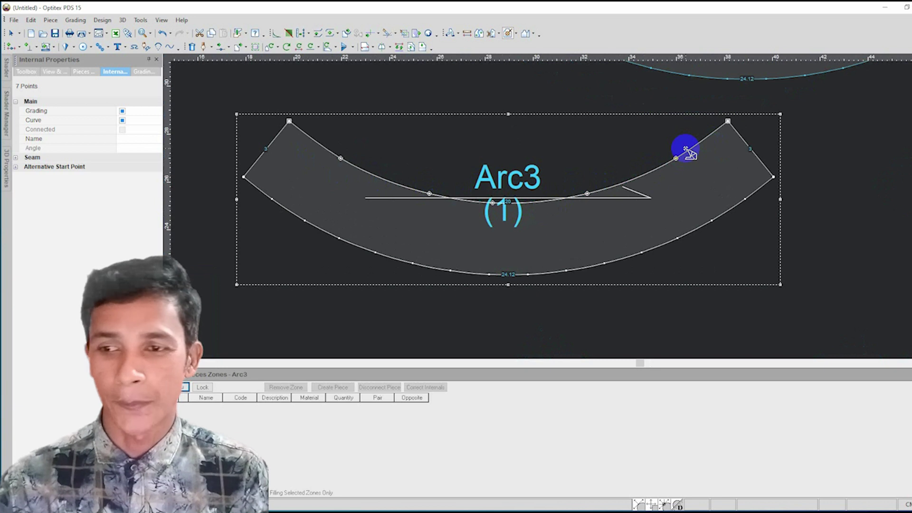
pyautogui.rightClick(541, 144)
pyautogui.click(560, 152)
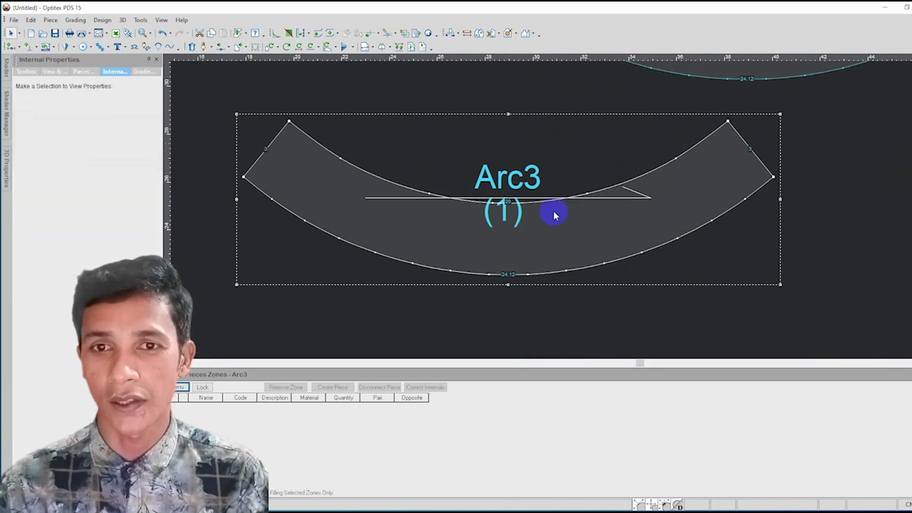
pyautogui.scroll(-1, 552, 209)
pyautogui.scroll(-1, 553, 214)
pyautogui.scroll(-1, 553, 214)
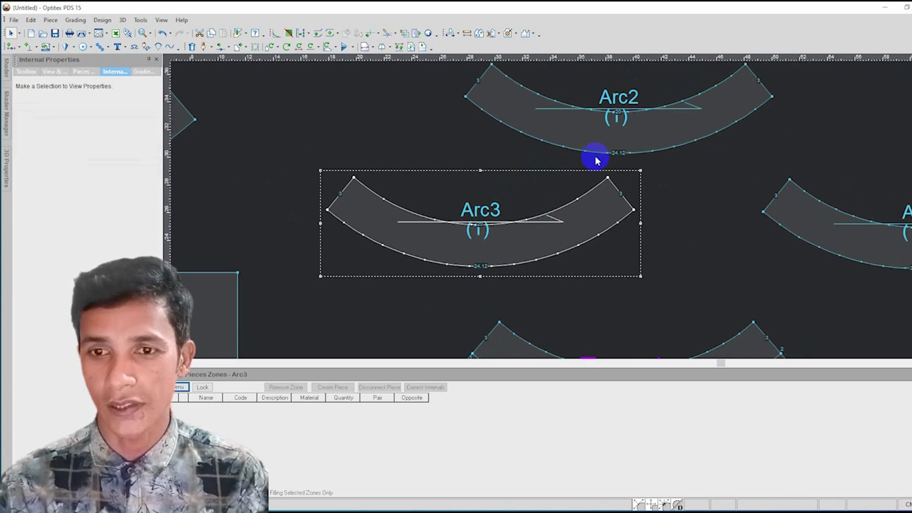
pyautogui.moveTo(550, 152); pyautogui.dragTo(485, 170)
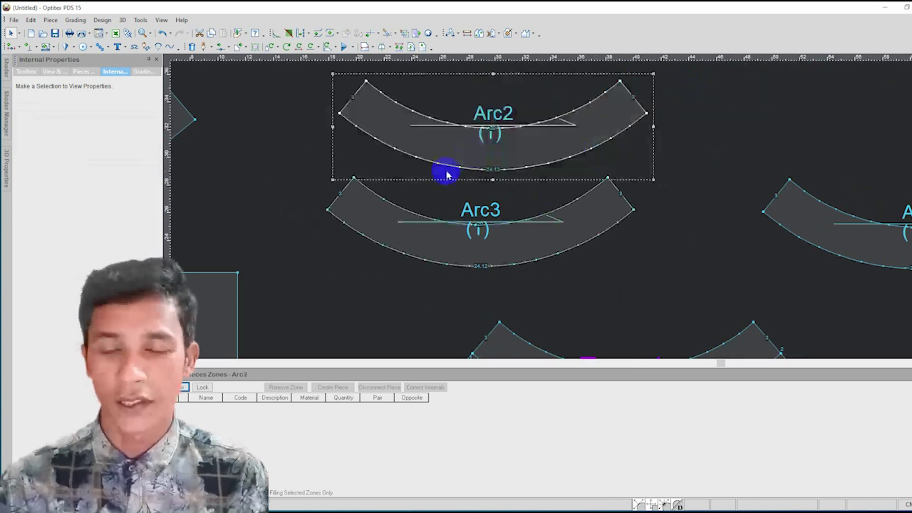
pyautogui.scroll(1, 549, 213)
pyautogui.scroll(1, 551, 211)
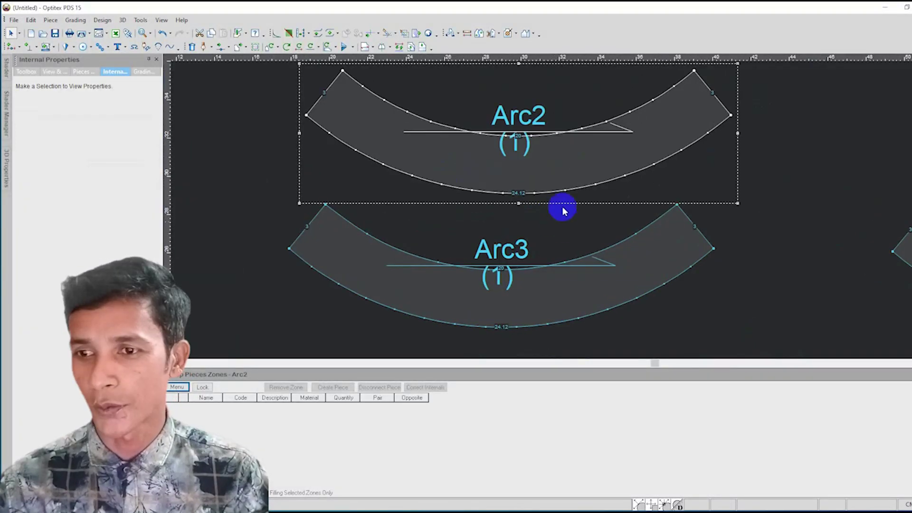
pyautogui.scroll(-2, 569, 201)
pyautogui.moveTo(551, 172); pyautogui.dragTo(772, 138)
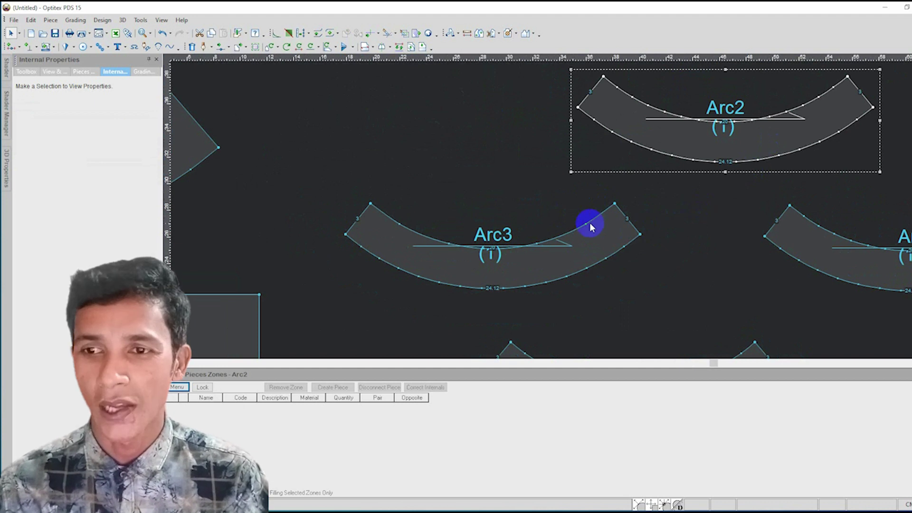
pyautogui.moveTo(643, 122)
pyautogui.mouseDown()
pyautogui.moveTo(577, 152)
pyautogui.moveTo(576, 134)
pyautogui.mouseUp()
# - Select Arc3 and its right-end corner point, then zoom in on that corner
pyautogui.scroll(2, 549, 210)
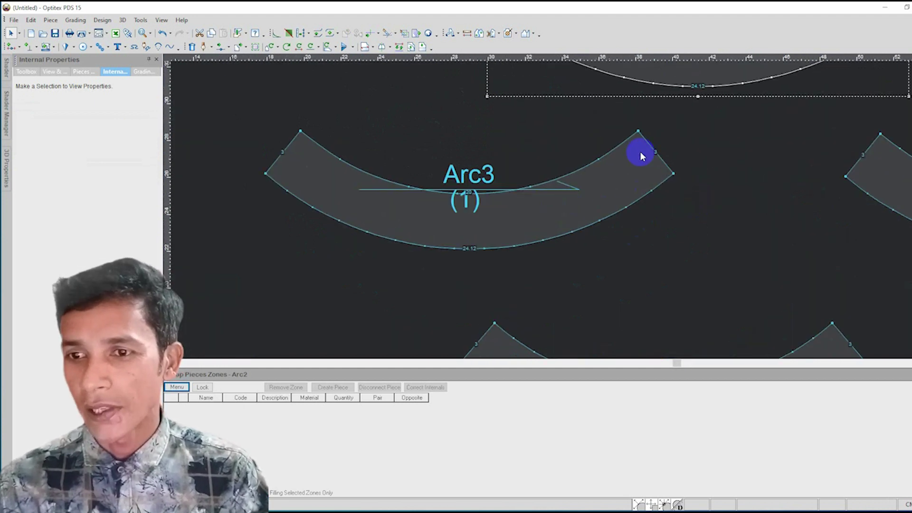
pyautogui.click(638, 131)
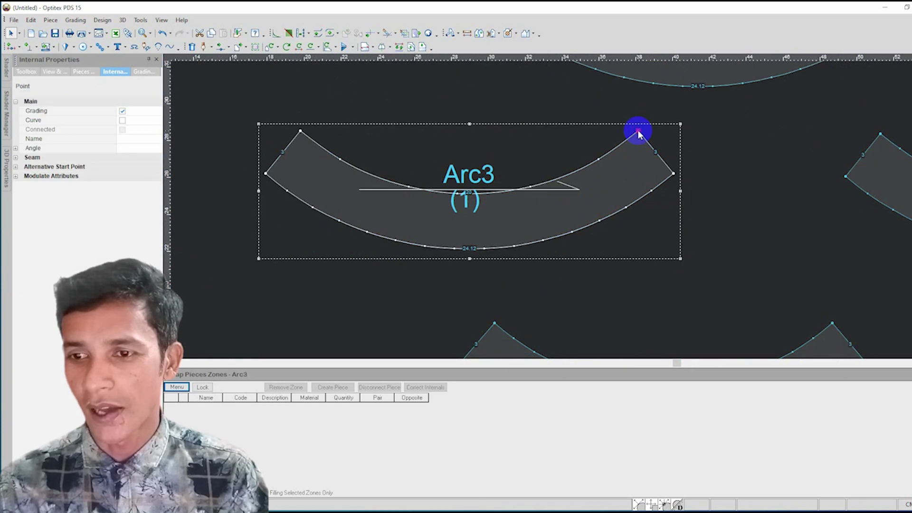
pyautogui.click(673, 174)
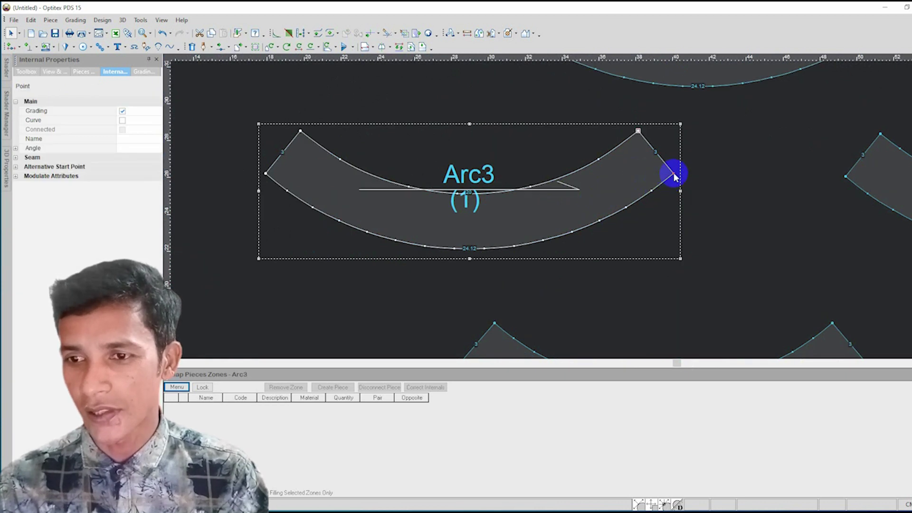
pyautogui.click(191, 47)
pyautogui.click(648, 197)
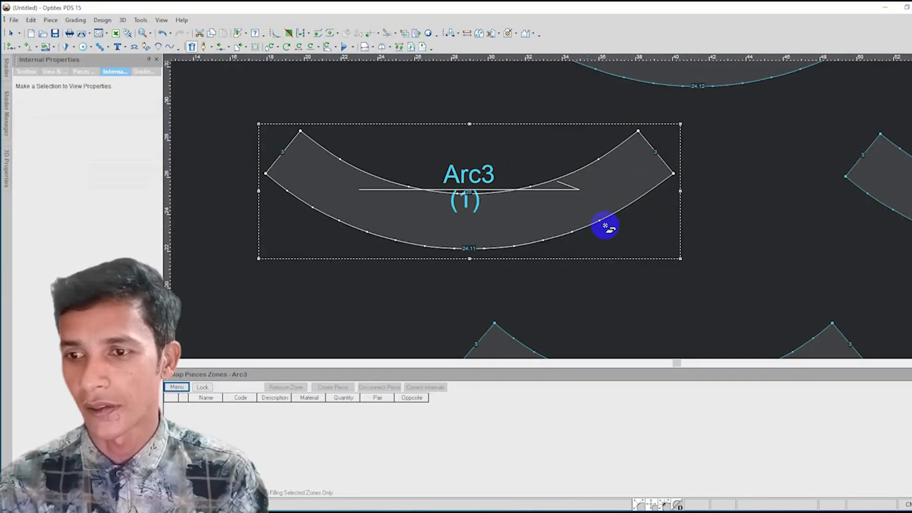
pyautogui.rightClick(744, 172)
pyautogui.click(761, 176)
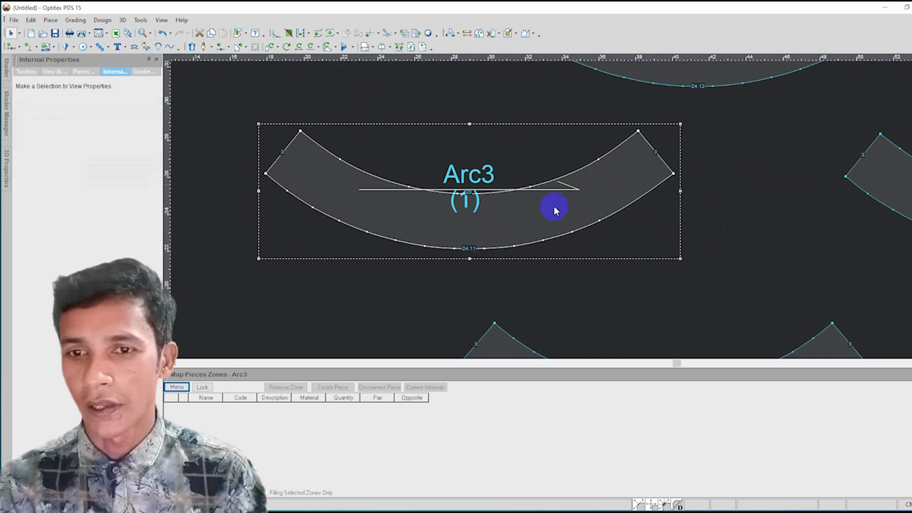
pyautogui.scroll(3, 653, 188)
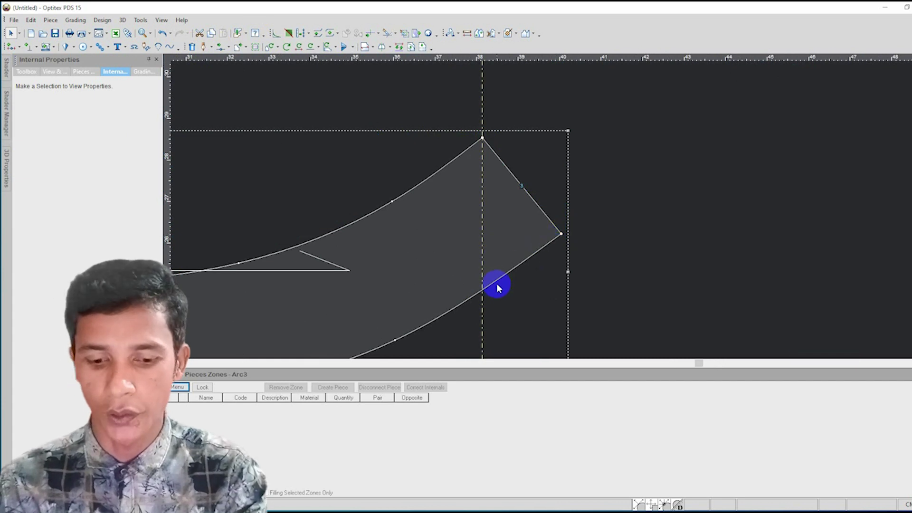
# - Try moving Arc3's right corner point directly below the top corner, then undo it
pyautogui.press('p')
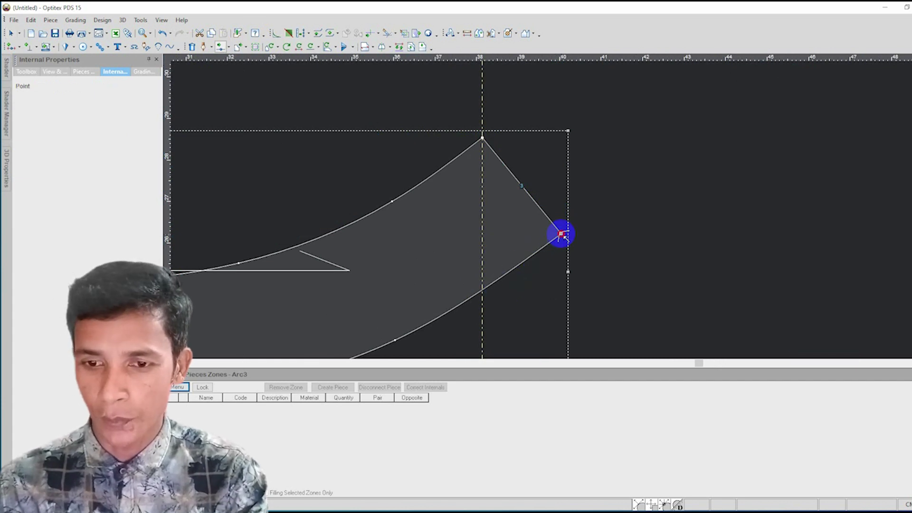
pyautogui.click(561, 233)
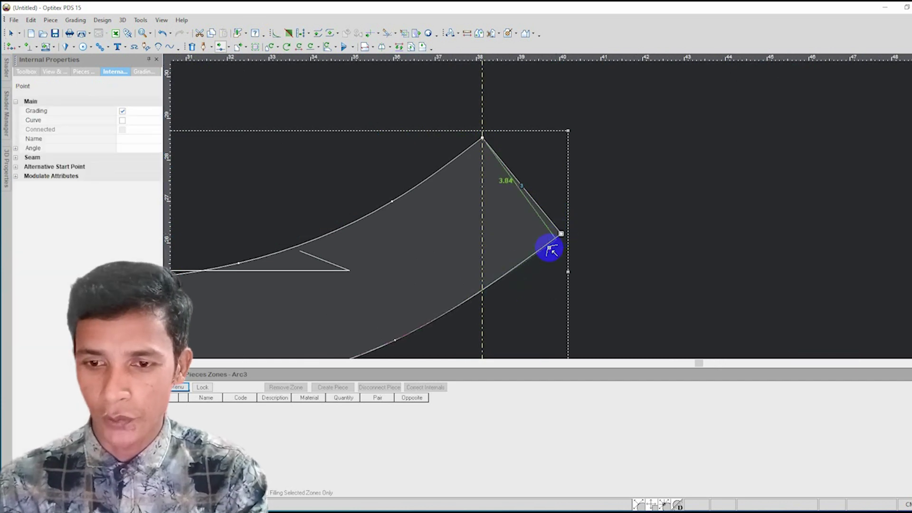
pyautogui.click(483, 289)
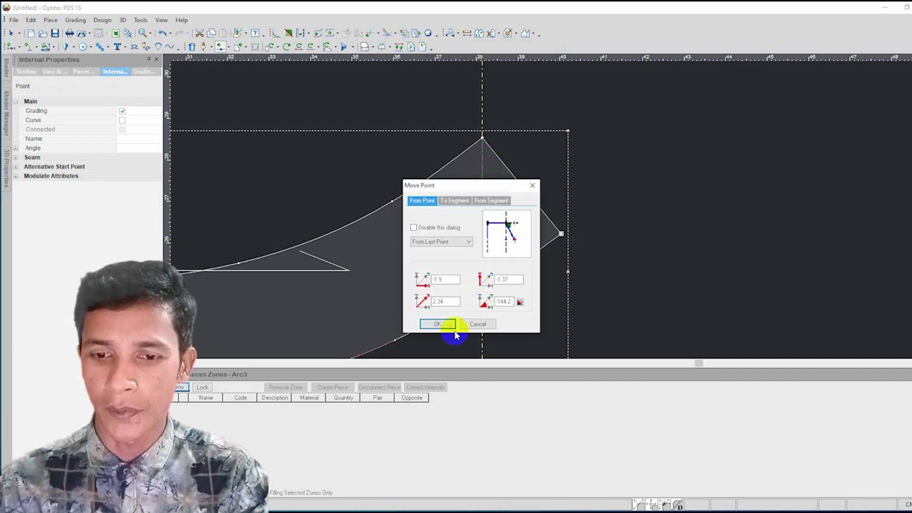
pyautogui.click(439, 324)
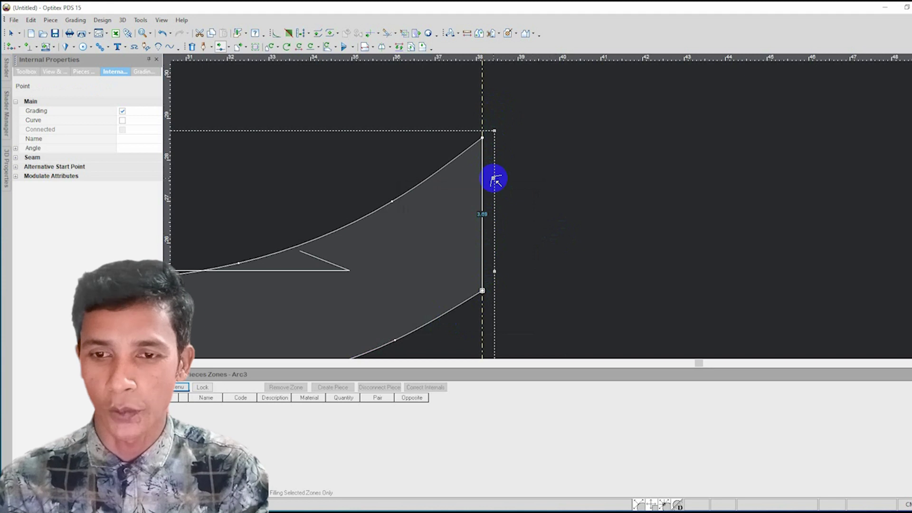
pyautogui.hotkey('ctrl', 'z')
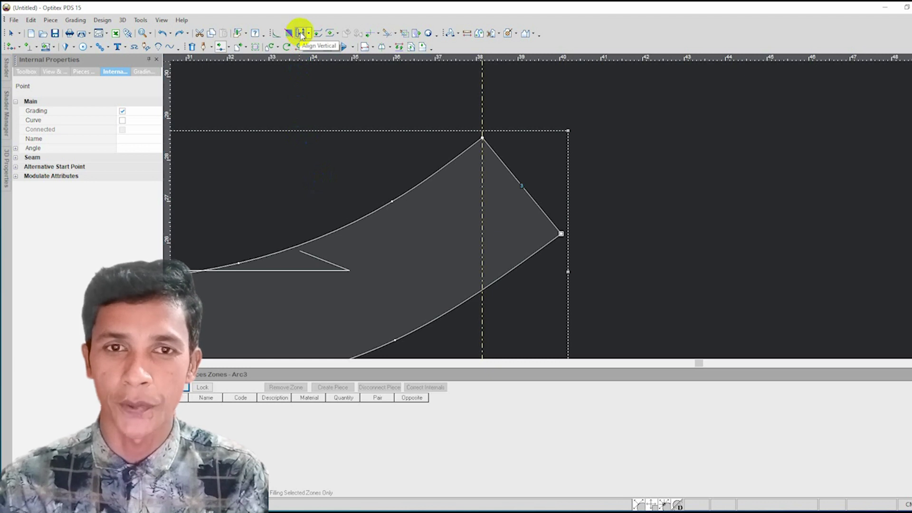
# - Align Arc3's right corner vertically under the top corner, forming a 2.32 vertical edge
pyautogui.click(311, 35)
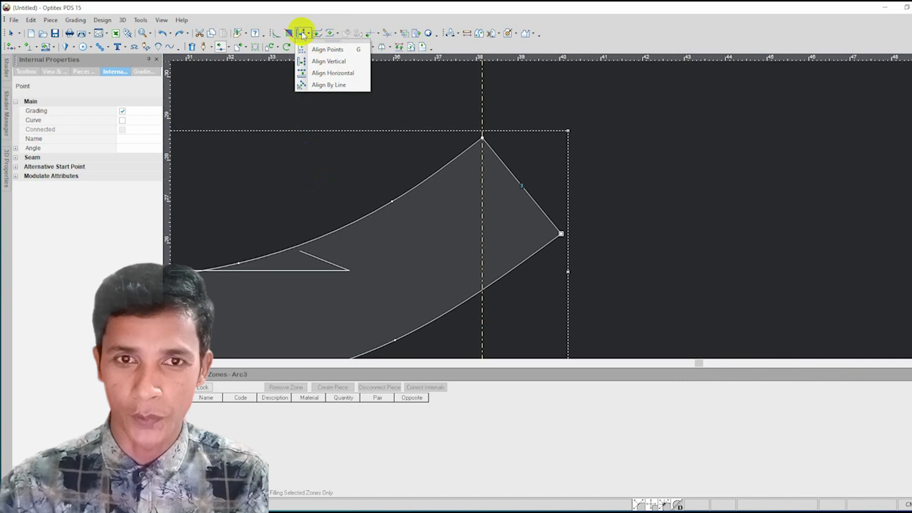
pyautogui.click(302, 35)
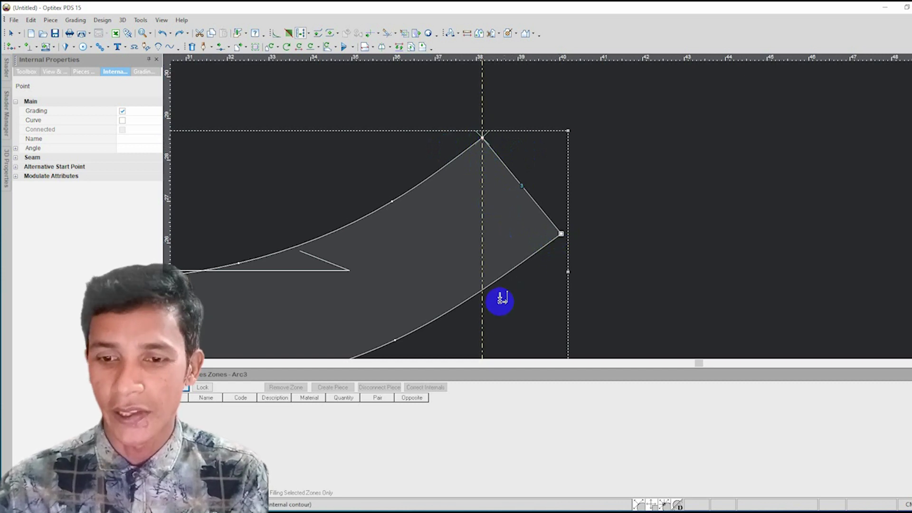
pyautogui.click(562, 233)
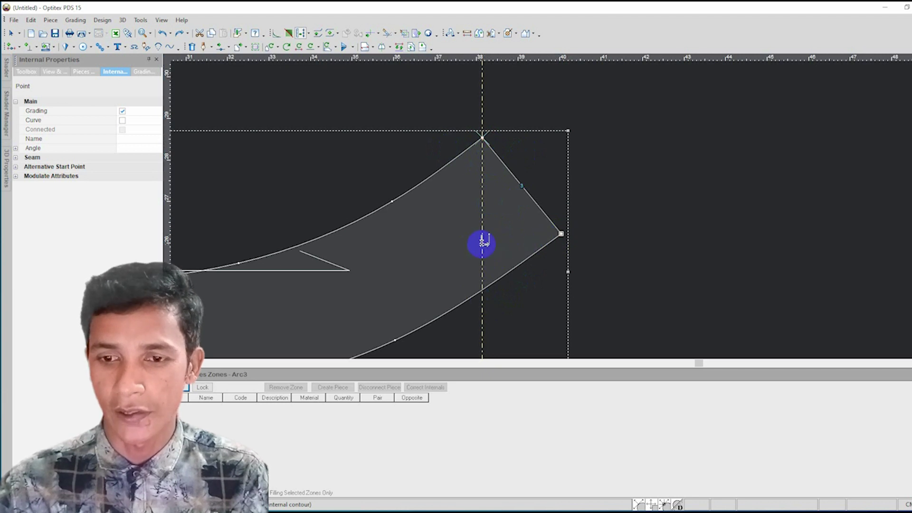
pyautogui.click(562, 232)
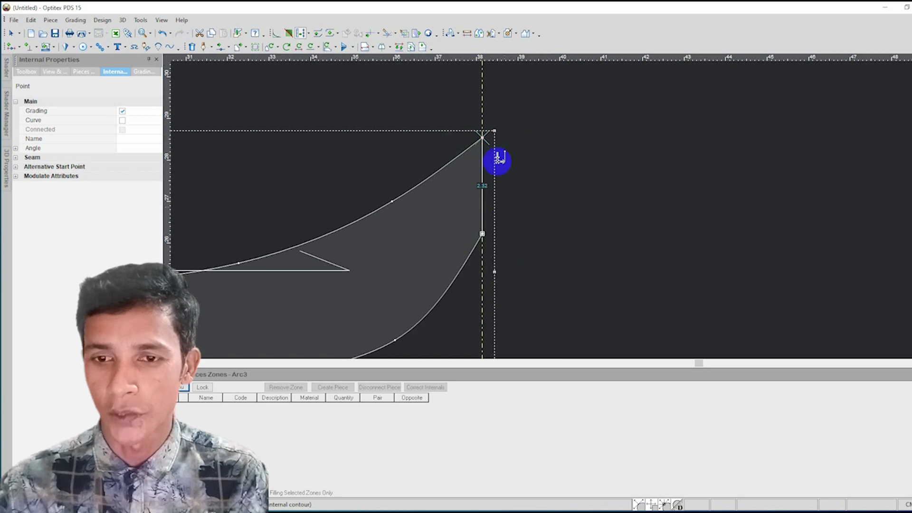
pyautogui.rightClick(546, 183)
pyautogui.click(556, 185)
pyautogui.scroll(-2, 551, 209)
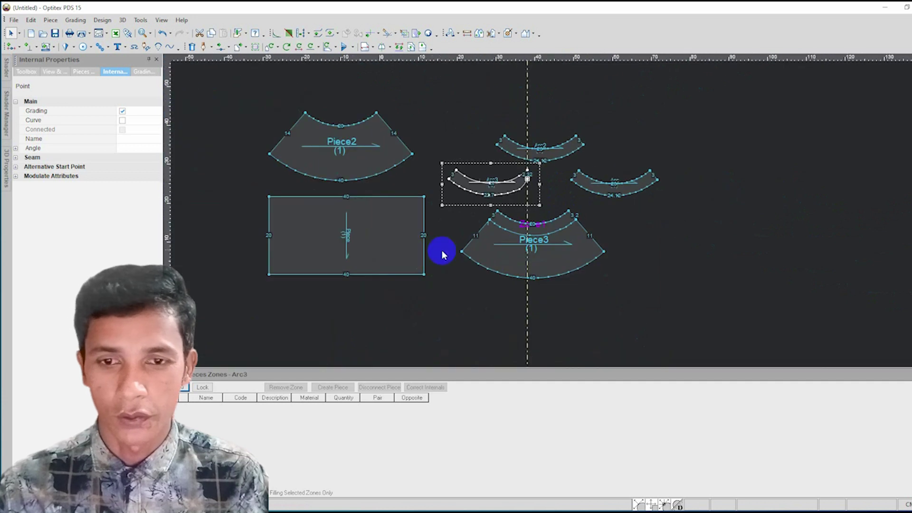
# - Add new points on the rectangle's top and bottom edges
pyautogui.scroll(2, 551, 210)
pyautogui.scroll(2, 556, 209)
pyautogui.click(560, 208)
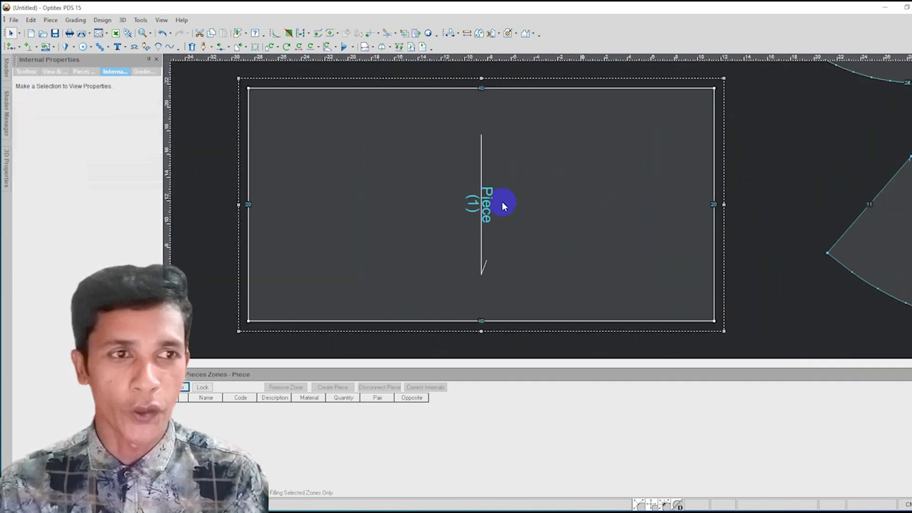
pyautogui.click(10, 46)
pyautogui.click(571, 104)
pyautogui.click(587, 88)
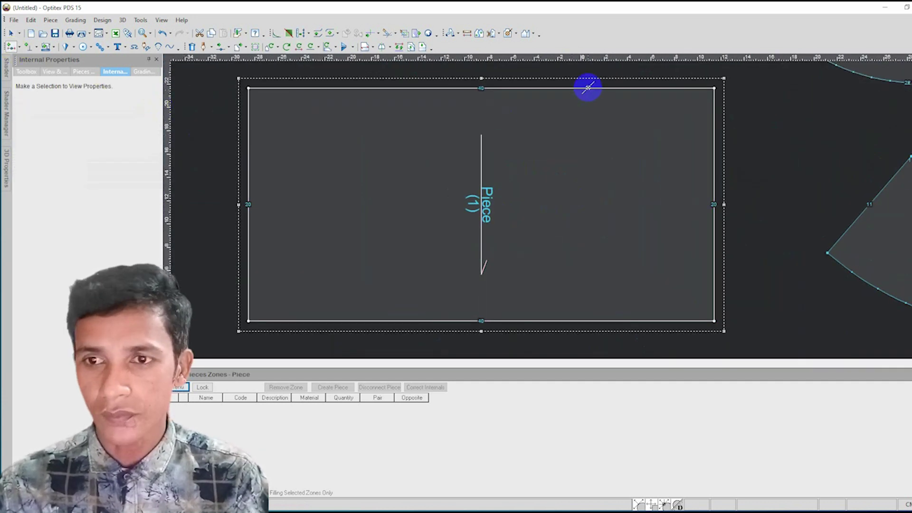
pyautogui.click(210, 330)
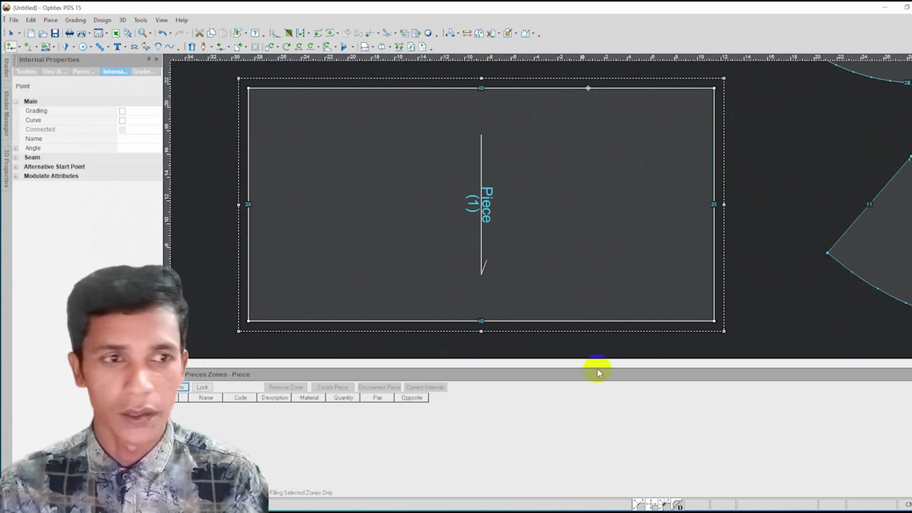
pyautogui.moveTo(651, 321); pyautogui.dragTo(544, 322)
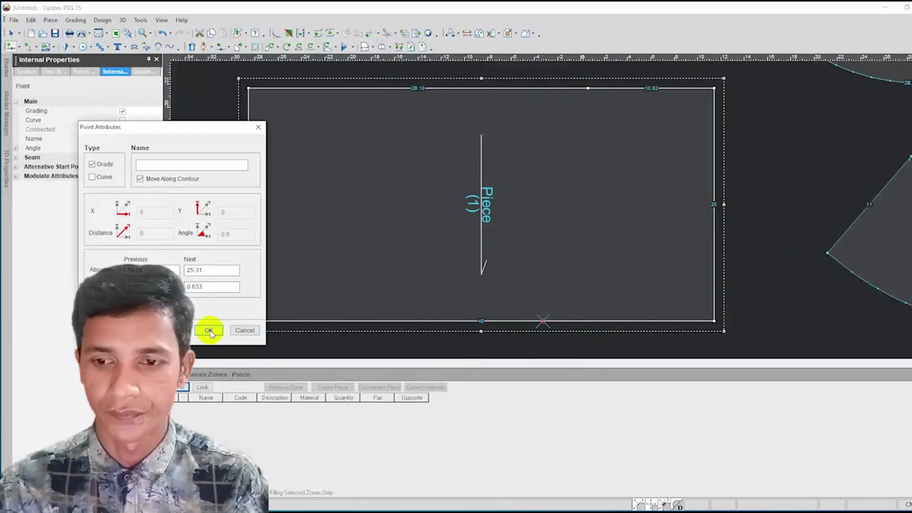
pyautogui.click(209, 330)
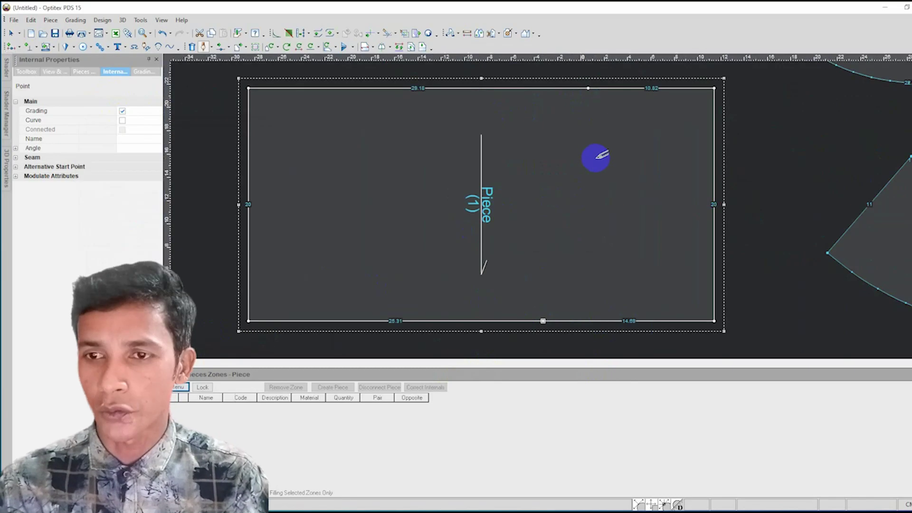
# - Draw a slanted draft line between the two points, connected to the contour, and finish drafting
pyautogui.click(589, 88)
pyautogui.click(433, 322)
pyautogui.click(116, 132)
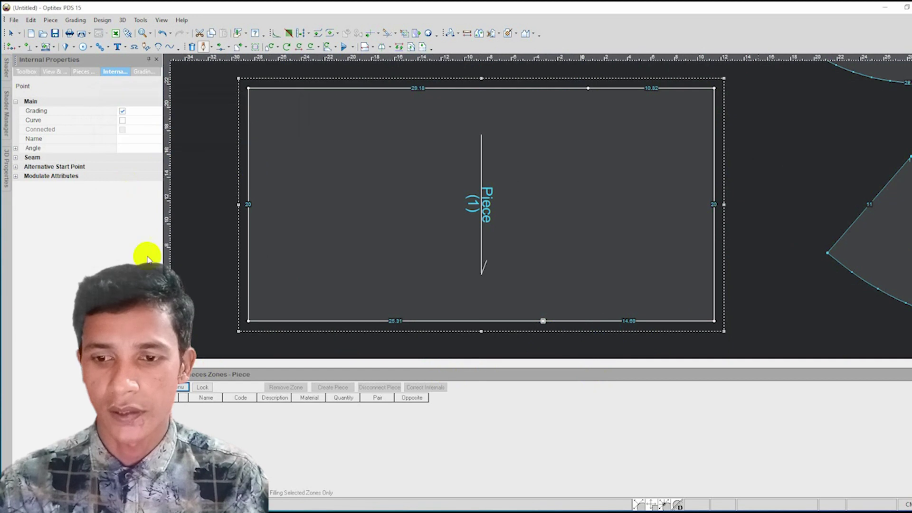
pyautogui.click(543, 321)
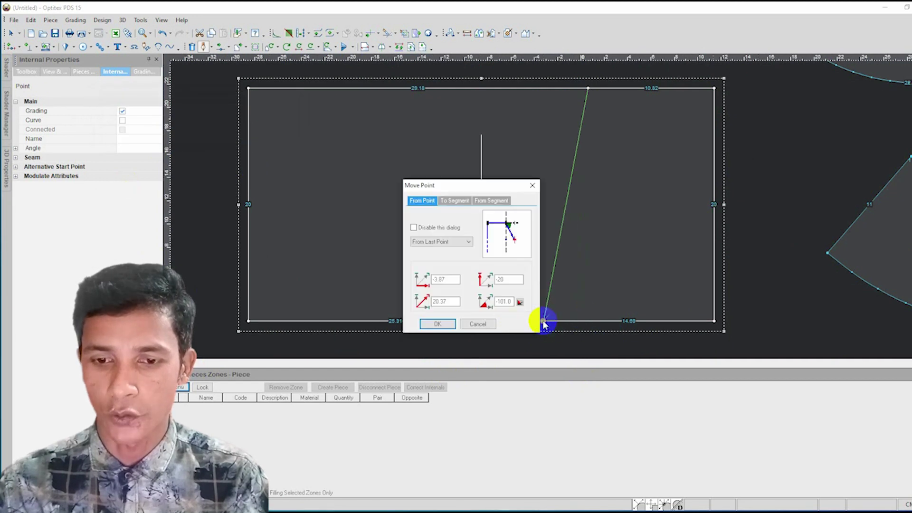
pyautogui.click(433, 322)
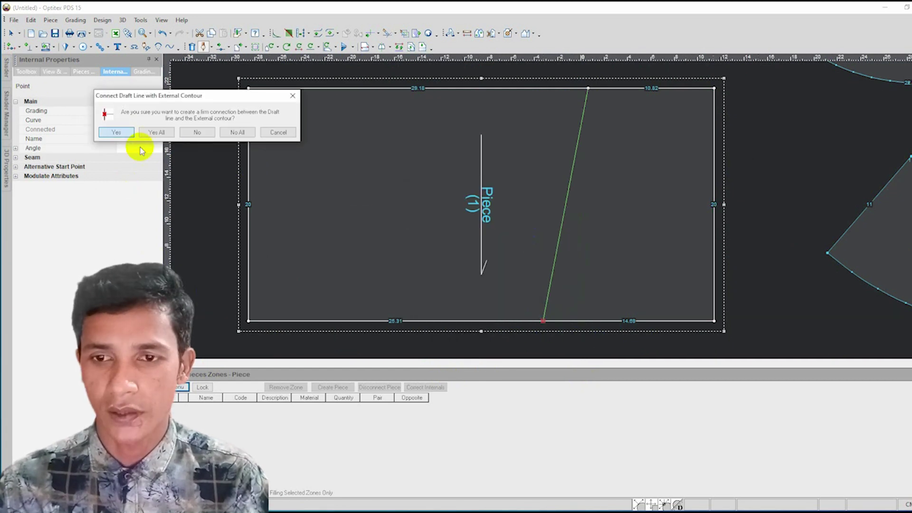
pyautogui.click(120, 132)
pyautogui.rightClick(540, 115)
pyautogui.click(558, 119)
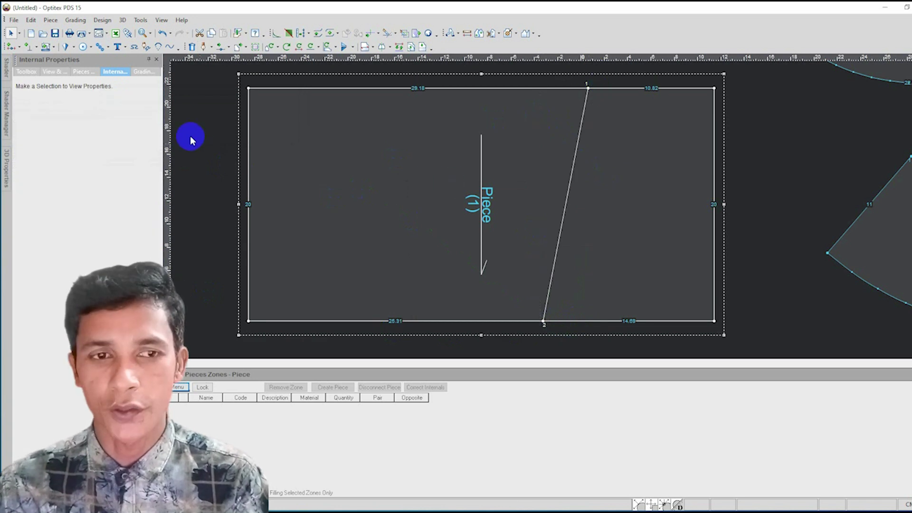
# - Place a vertical guide through the top point, try sliding the bottom point, then undo
pyautogui.moveTo(172, 127)
pyautogui.mouseDown()
pyautogui.moveTo(568, 102)
pyautogui.moveTo(588, 87)
pyautogui.mouseUp()
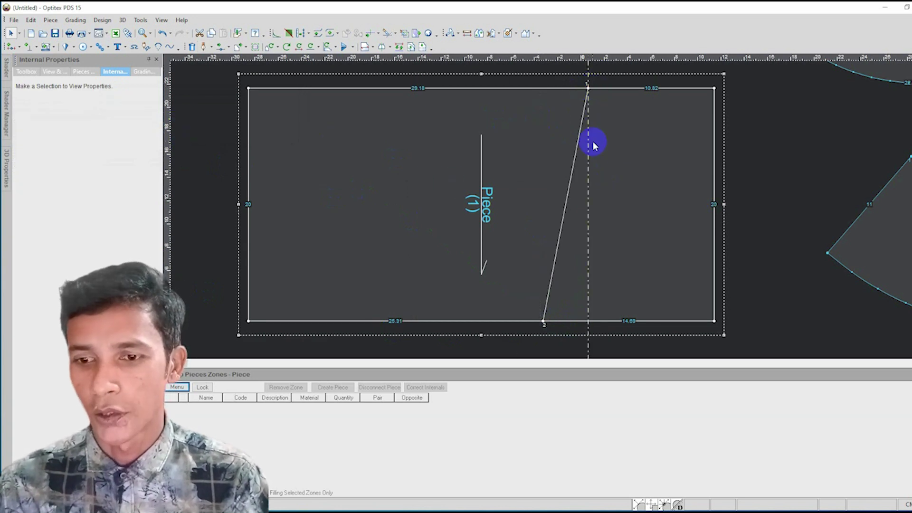
pyautogui.click(548, 327)
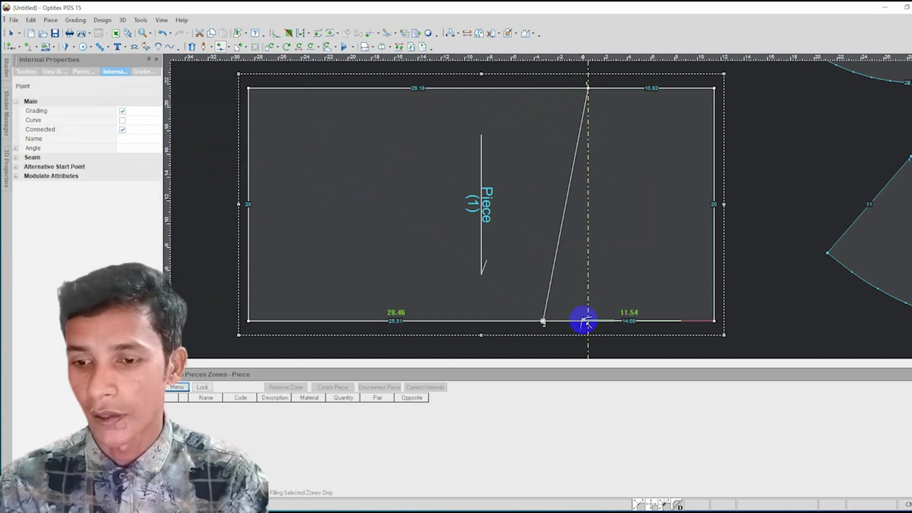
pyautogui.moveTo(545, 324); pyautogui.dragTo(589, 323)
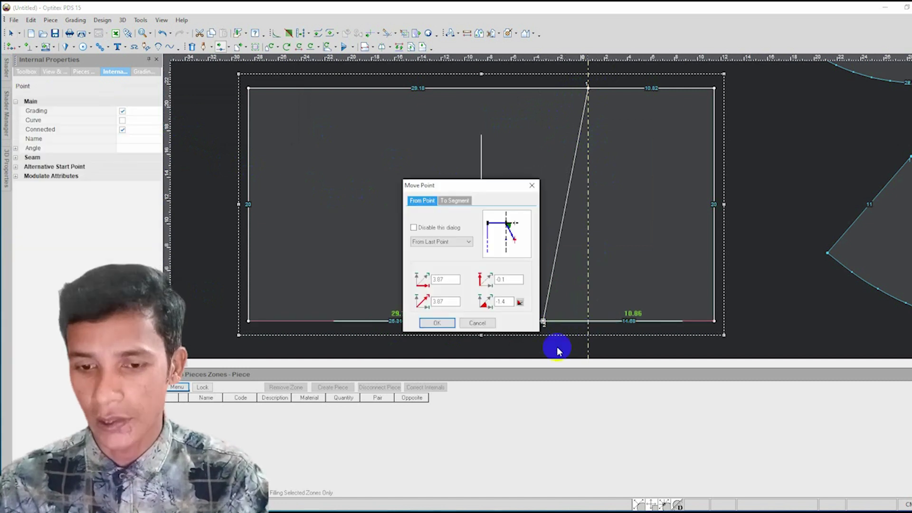
pyautogui.click(437, 323)
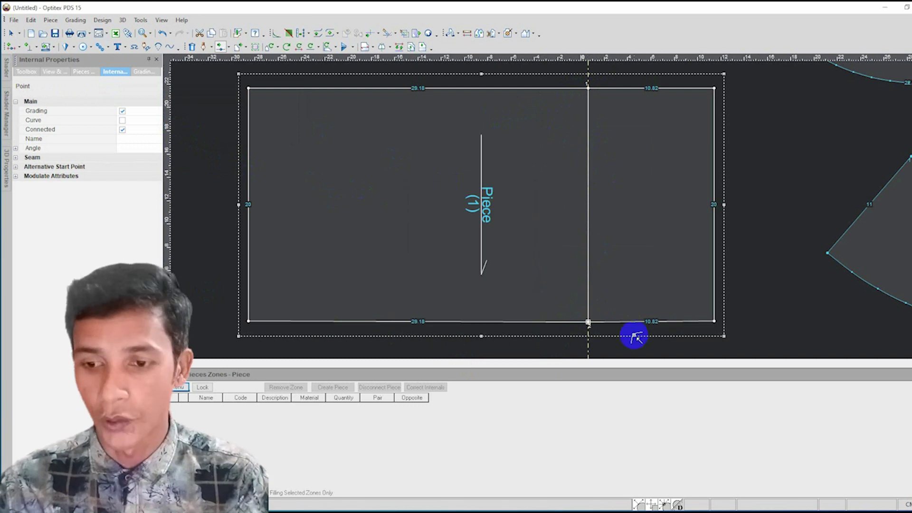
pyautogui.hotkey('ctrl', 'z')
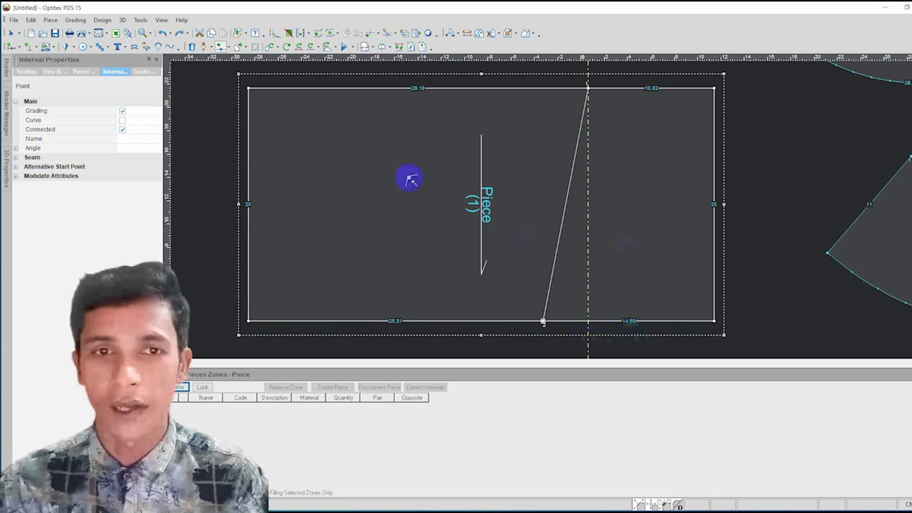
# - Align the bottom point under the top point, splitting both edges into 29.18 and 10.82
pyautogui.click(301, 33)
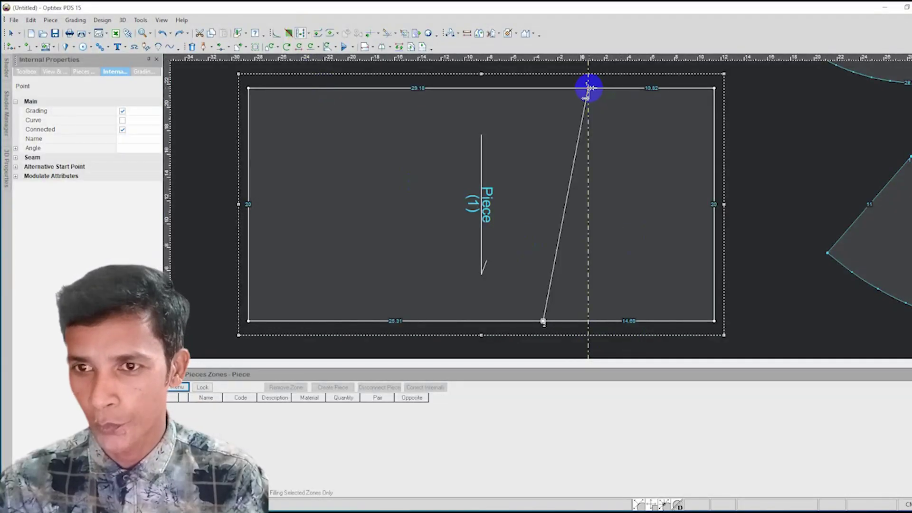
pyautogui.click(543, 321)
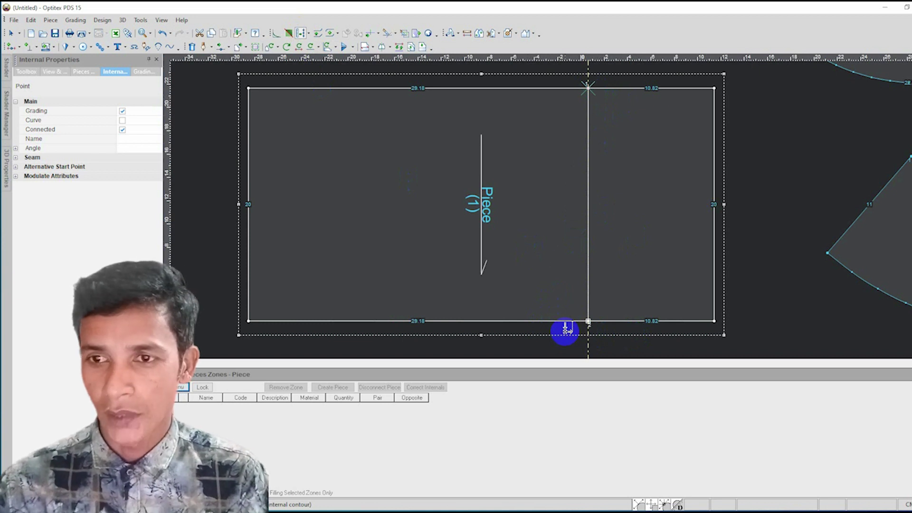
pyautogui.scroll(-1, 550, 208)
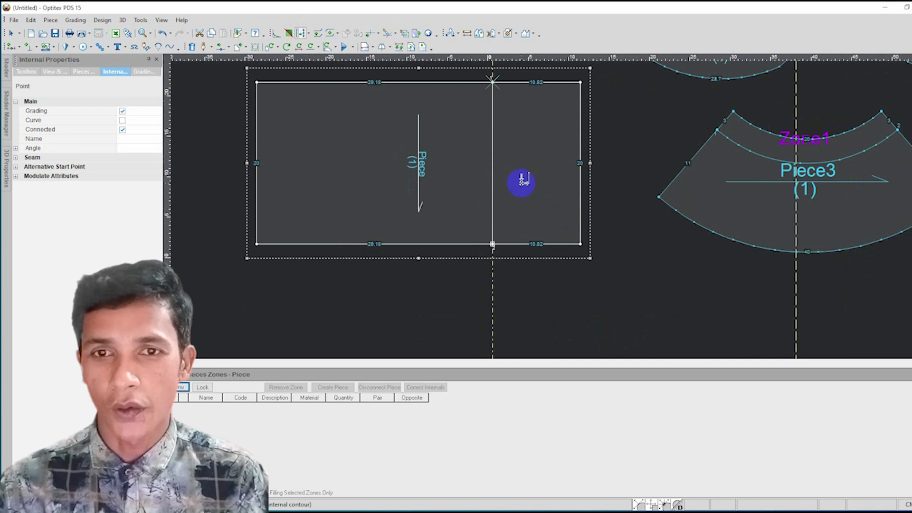
pyautogui.scroll(-1, 549, 209)
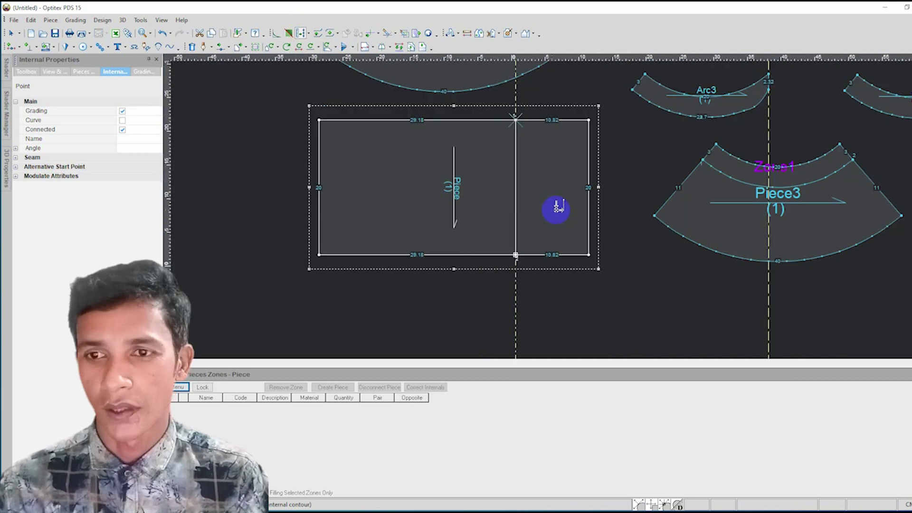
# - Create a line parallel to the rectangle's bottom edge, 4 units below, with point connections
pyautogui.rightClick(567, 90)
pyautogui.click(530, 175)
pyautogui.click(422, 47)
pyautogui.click(411, 47)
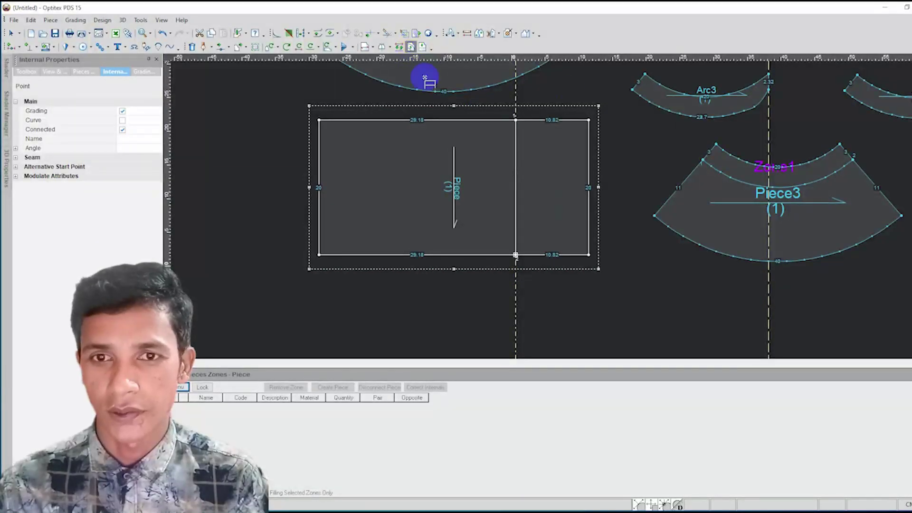
pyautogui.click(588, 256)
pyautogui.click(318, 255)
pyautogui.write('4')
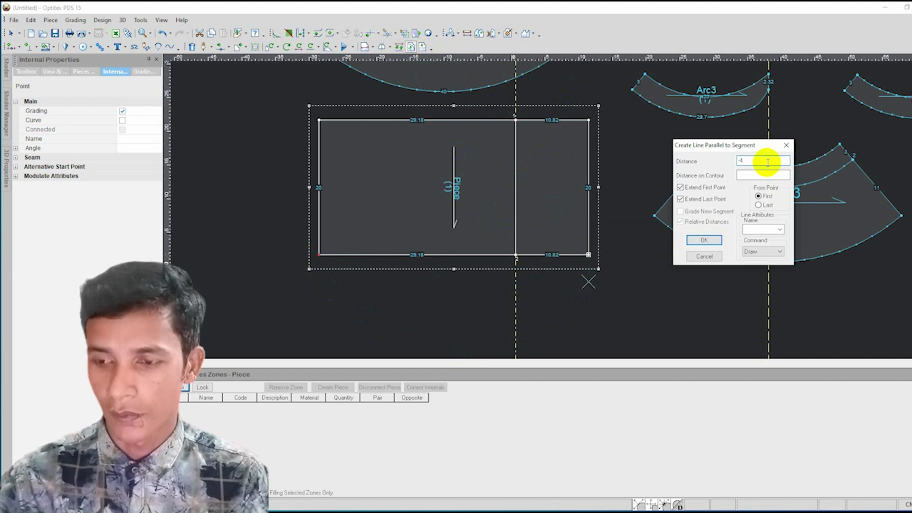
pyautogui.press('Return')
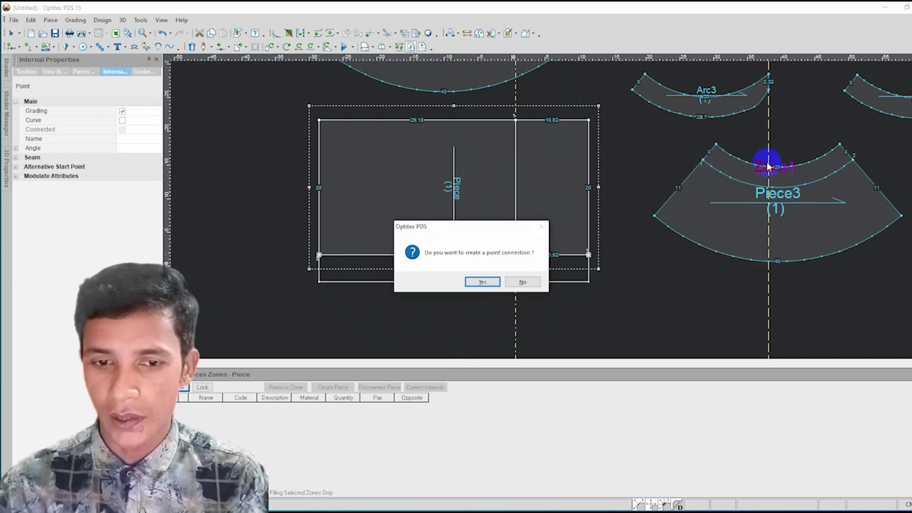
pyautogui.click(479, 282)
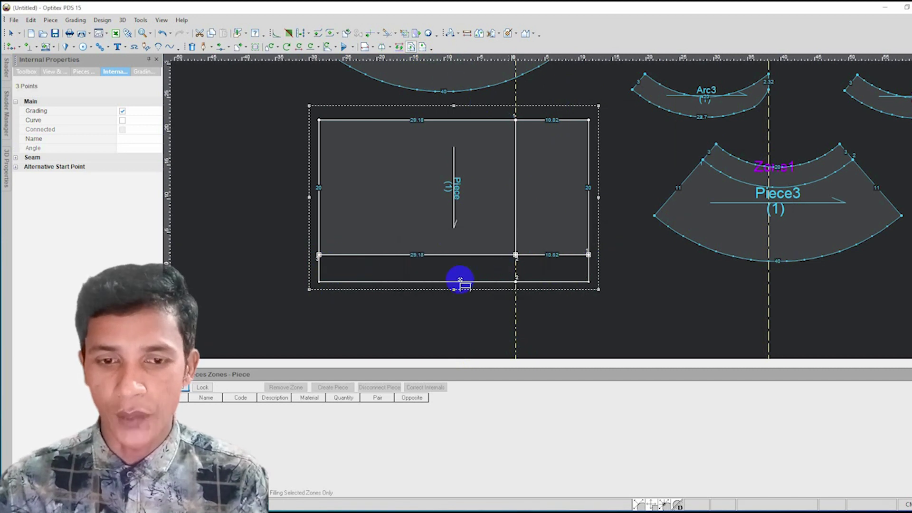
pyautogui.scroll(-1, 558, 214)
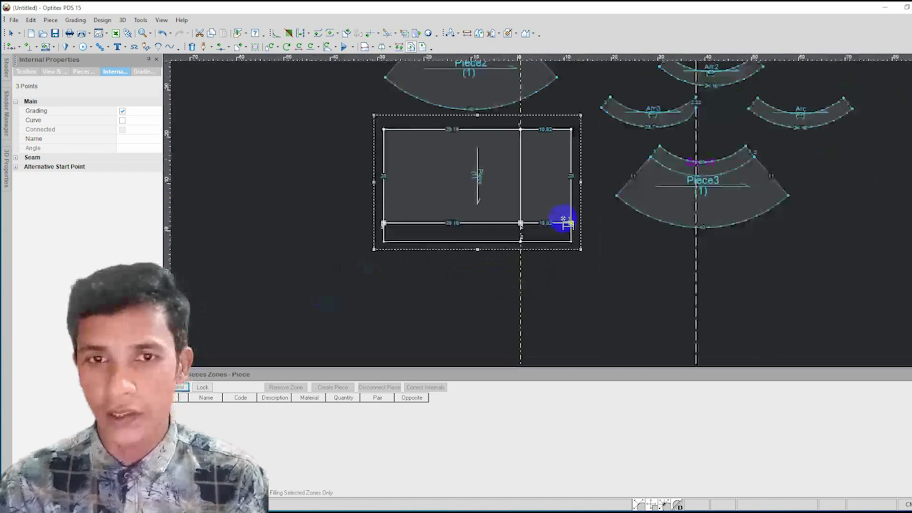
pyautogui.rightClick(342, 197)
pyautogui.click(352, 203)
# - Select Piece2's top curve points and extend them parallel upward by 2 units
pyautogui.moveTo(449, 160); pyautogui.dragTo(413, 248, button='middle')
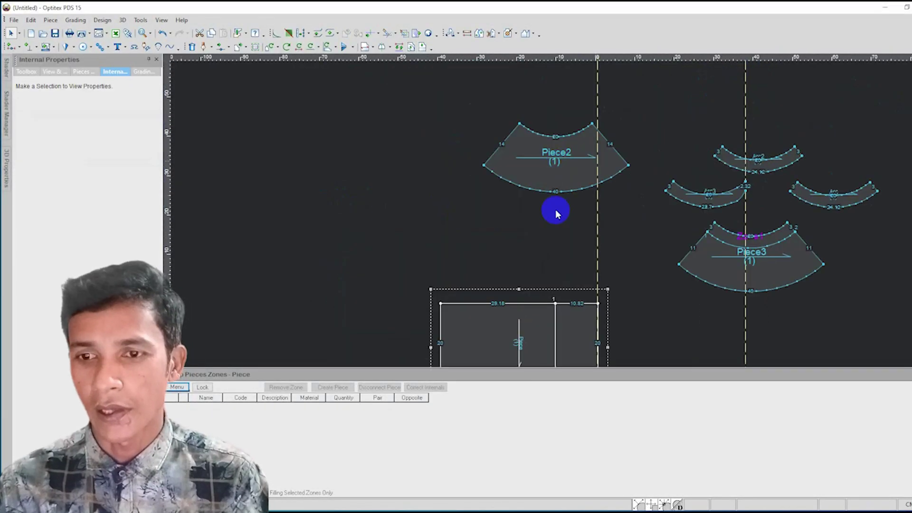
pyautogui.scroll(2, 556, 162)
pyautogui.scroll(2, 571, 189)
pyautogui.scroll(1, 552, 212)
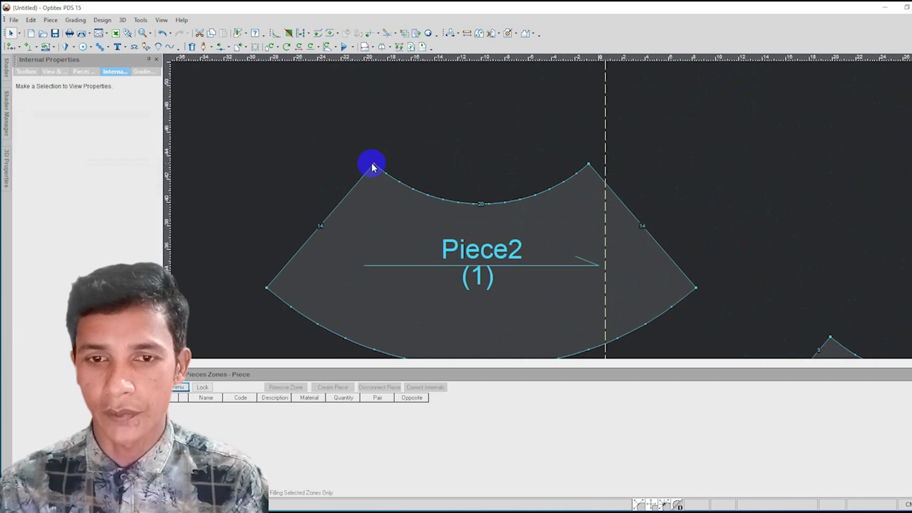
pyautogui.click(373, 163)
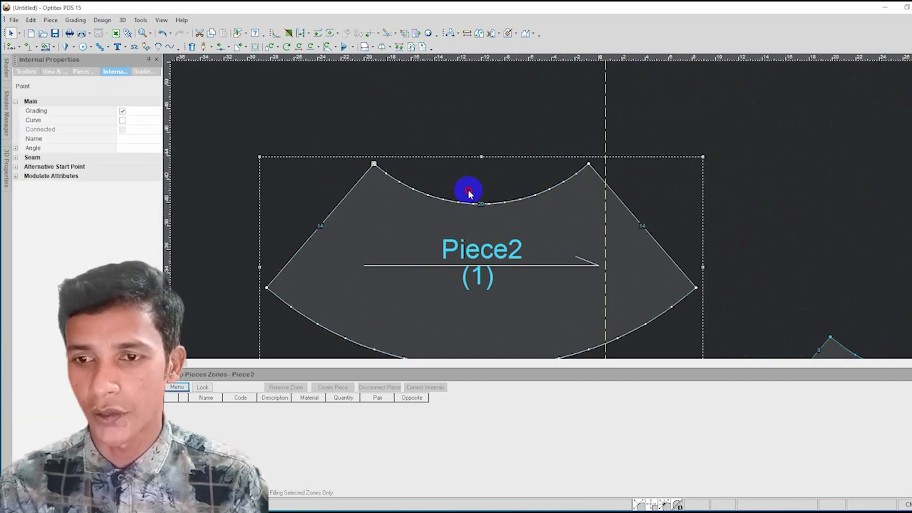
pyautogui.keyDown('shift'); pyautogui.click(587, 165); pyautogui.keyUp('shift')
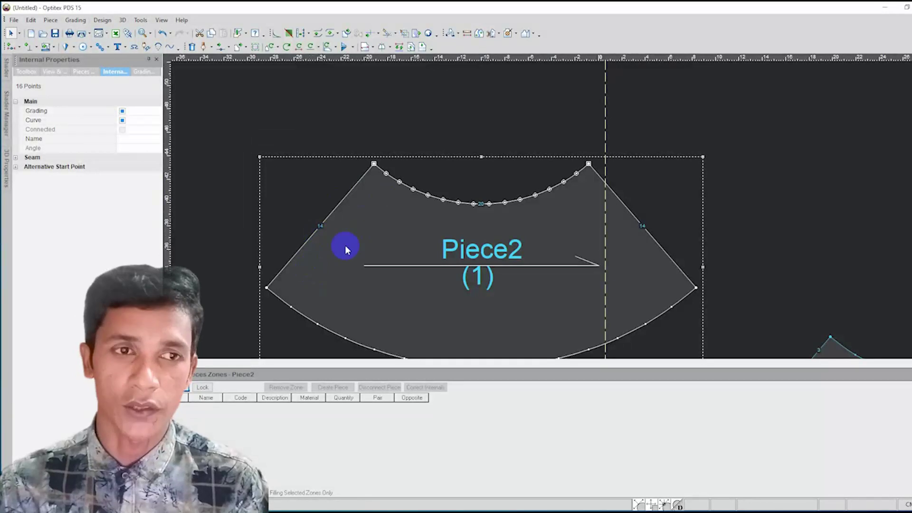
pyautogui.click(104, 49)
pyautogui.click(102, 20)
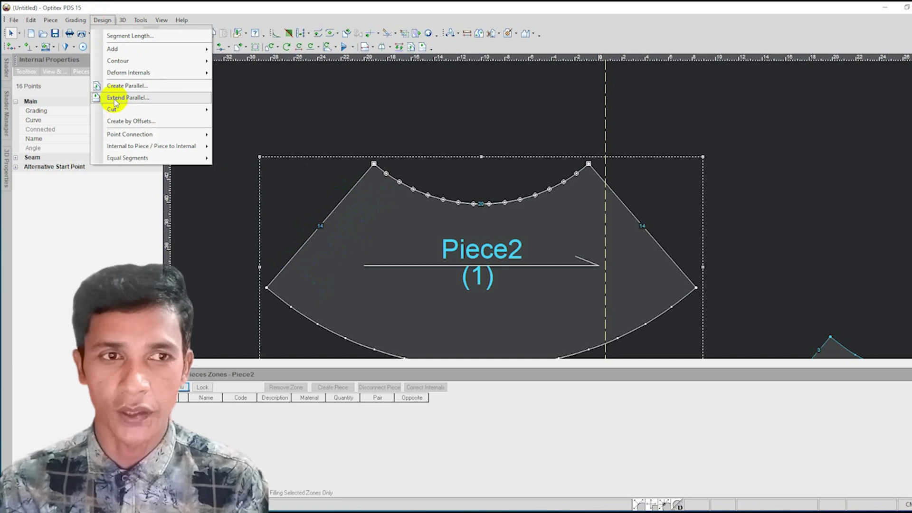
pyautogui.moveTo(118, 61)
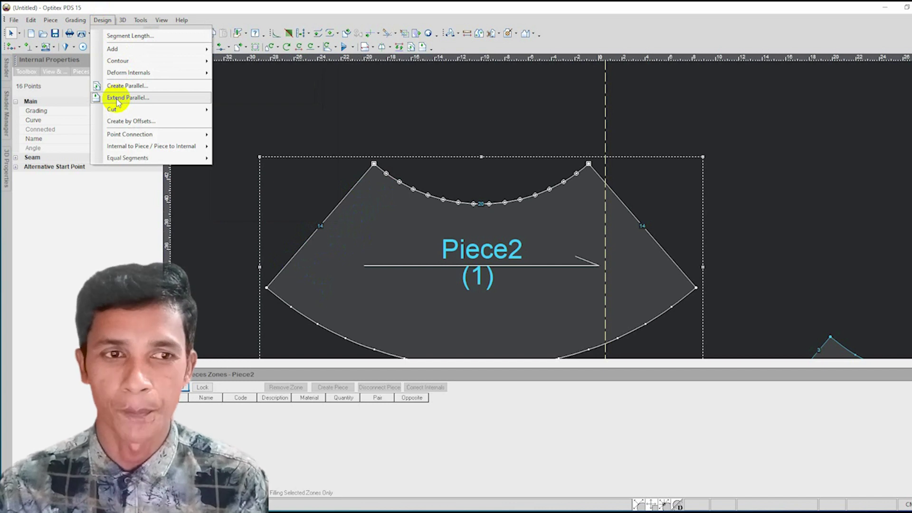
pyautogui.click(115, 98)
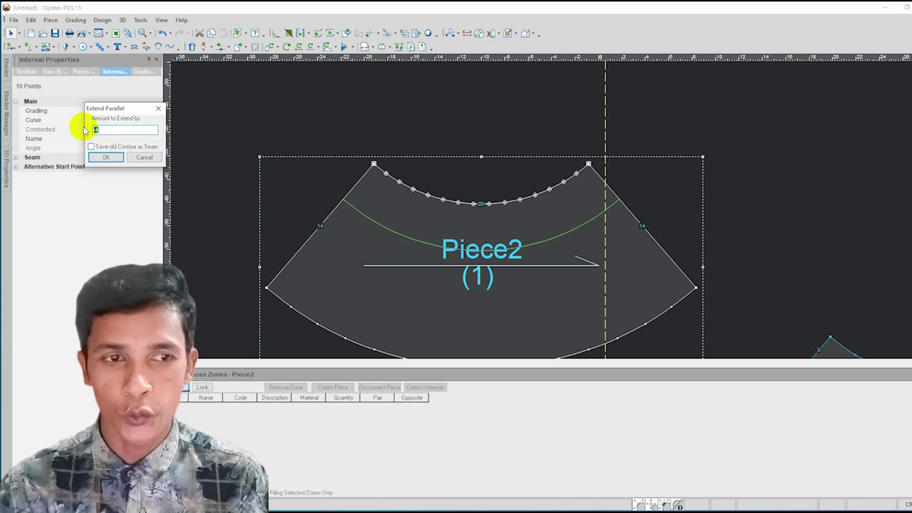
pyautogui.write('2')
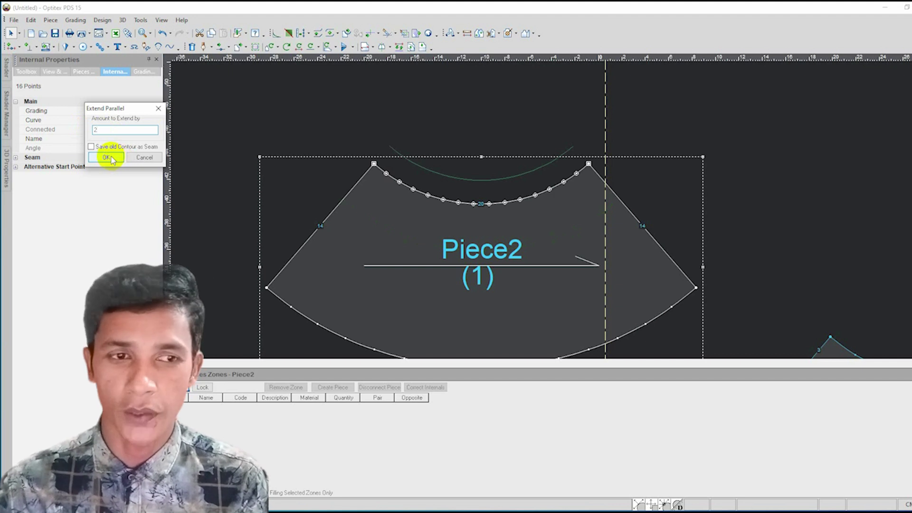
pyautogui.click(109, 157)
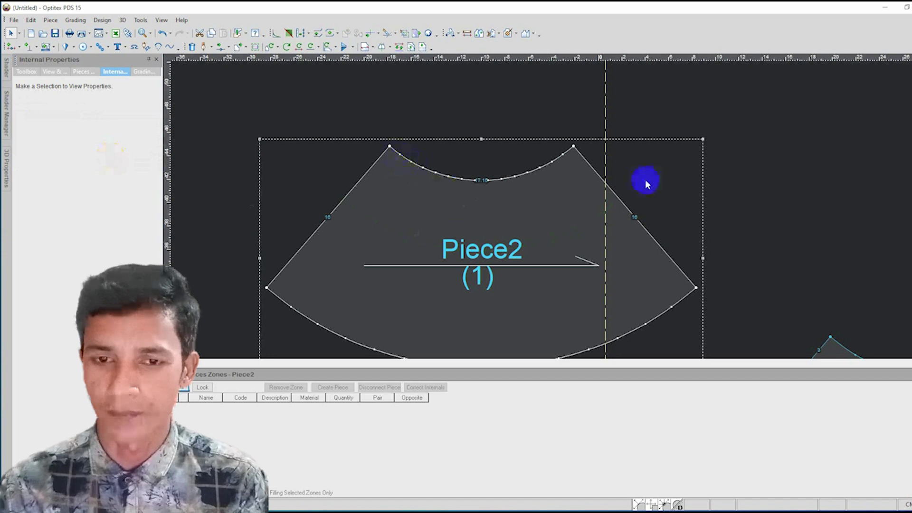
# - Undo and reapply Extend Parallel to Piece2's reselected top curve points
pyautogui.click(162, 33)
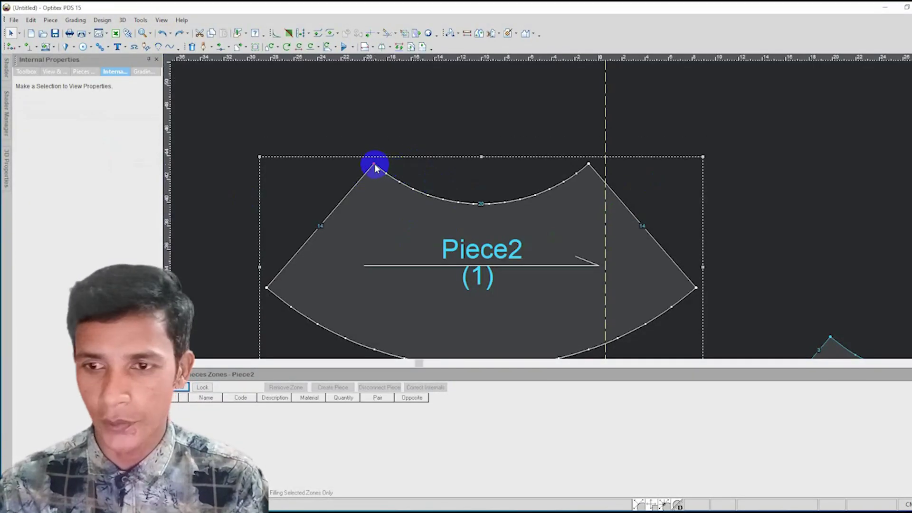
pyautogui.click(374, 163)
pyautogui.click(588, 165)
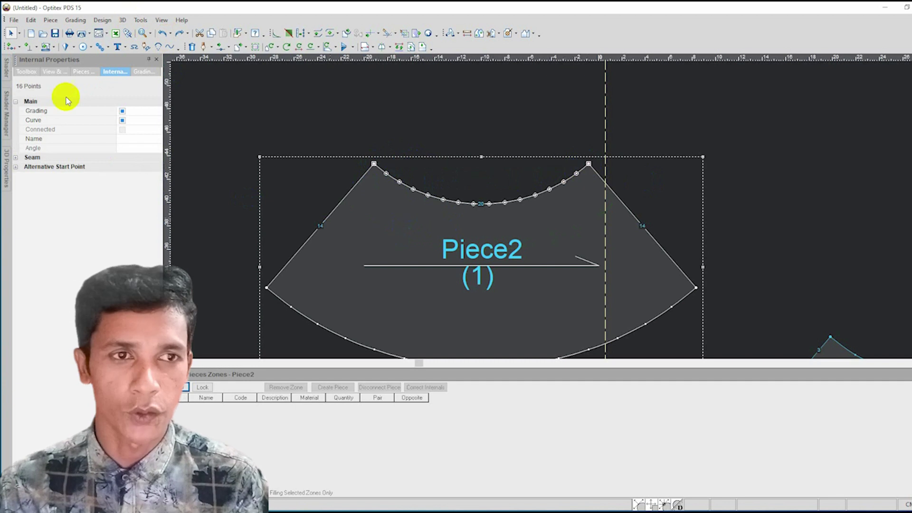
pyautogui.click(102, 20)
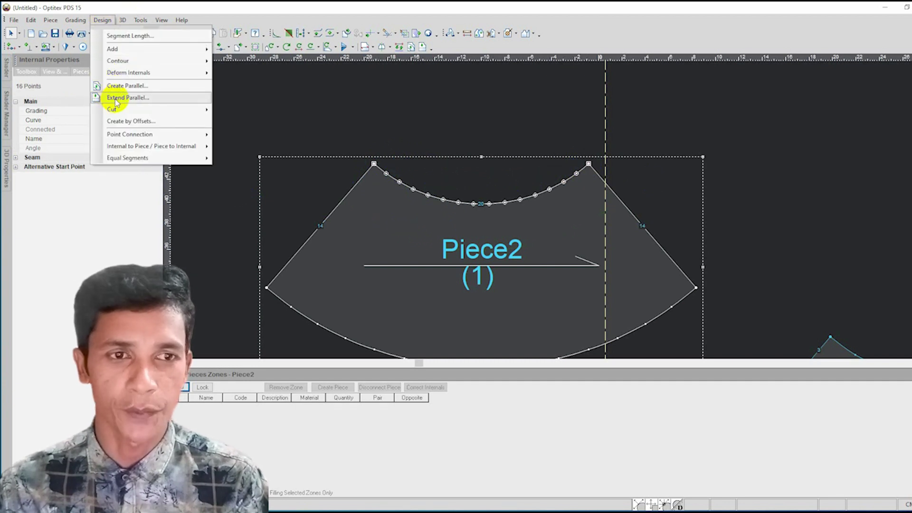
pyautogui.click(110, 99)
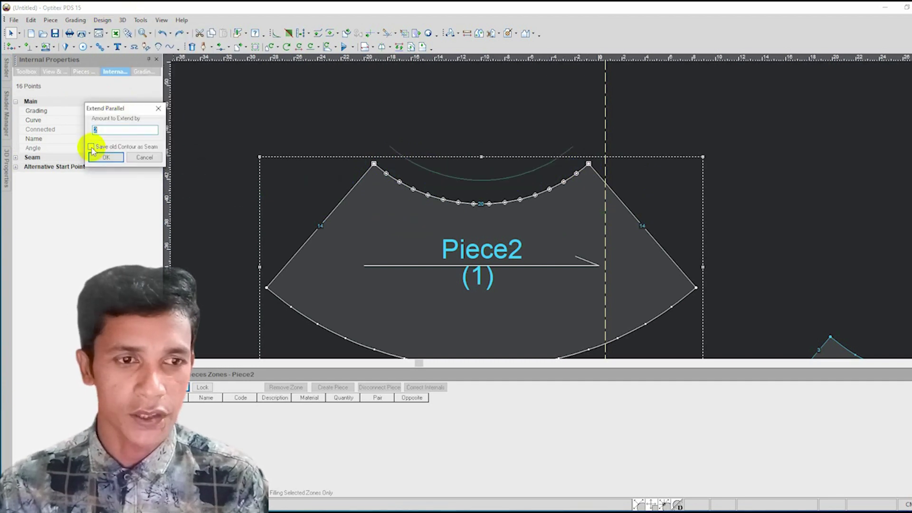
pyautogui.click(108, 158)
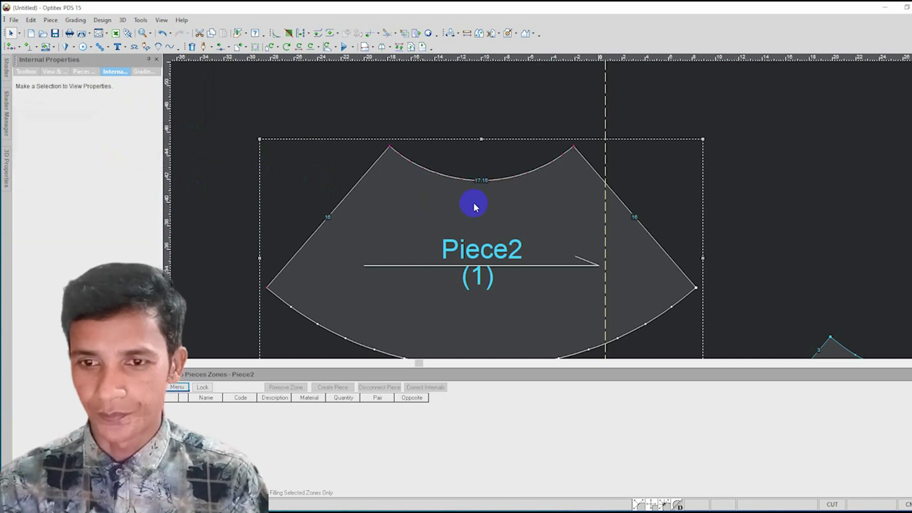
# - Toggle the curve setting of a point on Piece2's top curve
pyautogui.scroll(2, 550, 210)
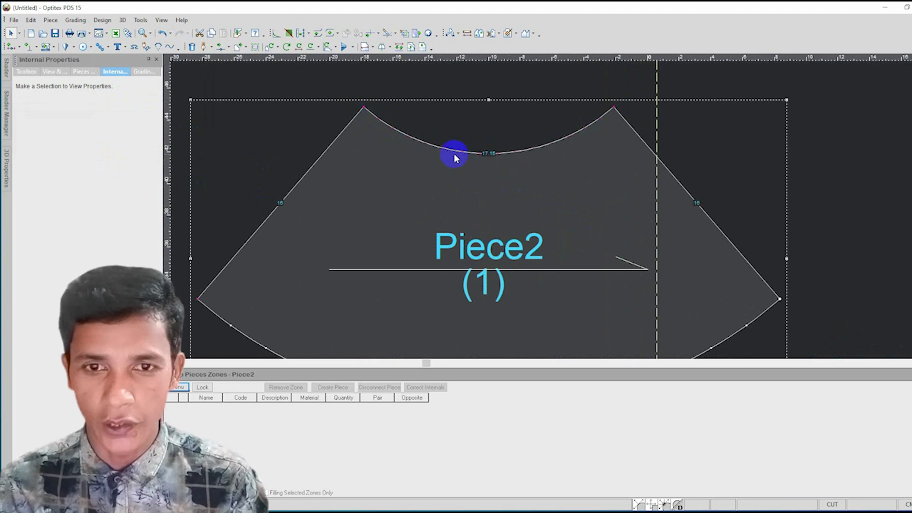
pyautogui.click(379, 121)
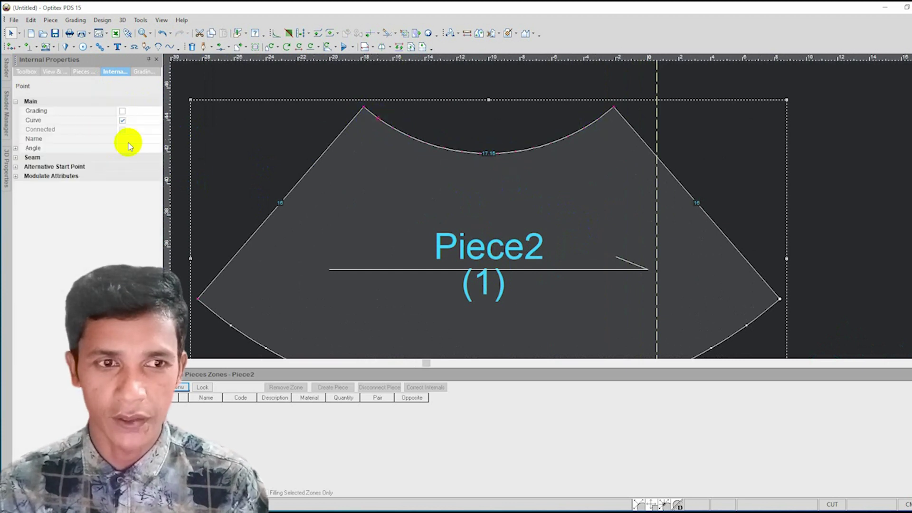
pyautogui.click(122, 120)
pyautogui.click(518, 180)
# - Zoom out and pan to the rectangular piece with its internal line
pyautogui.scroll(-1, 519, 179)
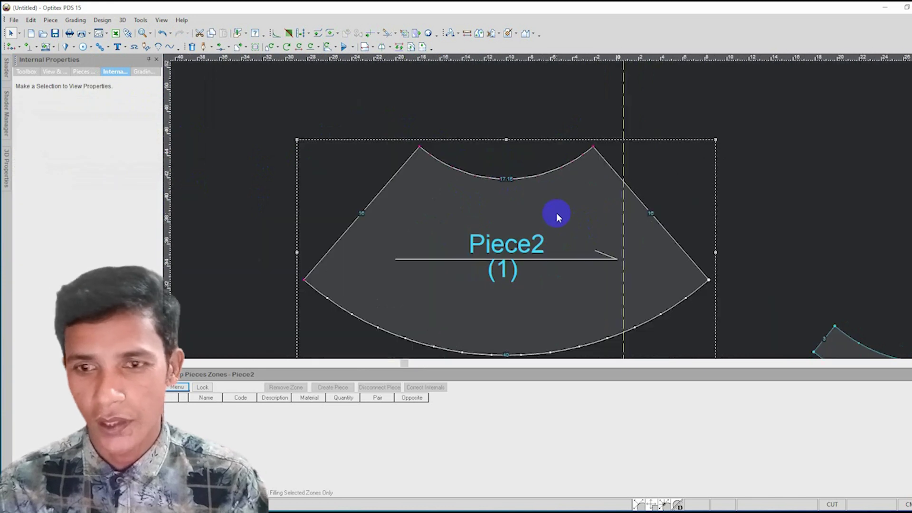
pyautogui.scroll(-1, 558, 216)
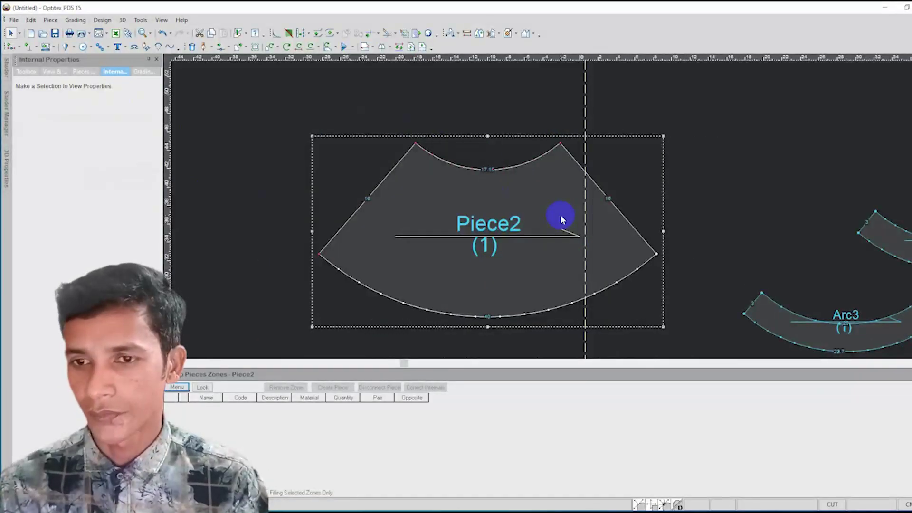
pyautogui.scroll(-1, 558, 218)
pyautogui.scroll(1, 546, 187)
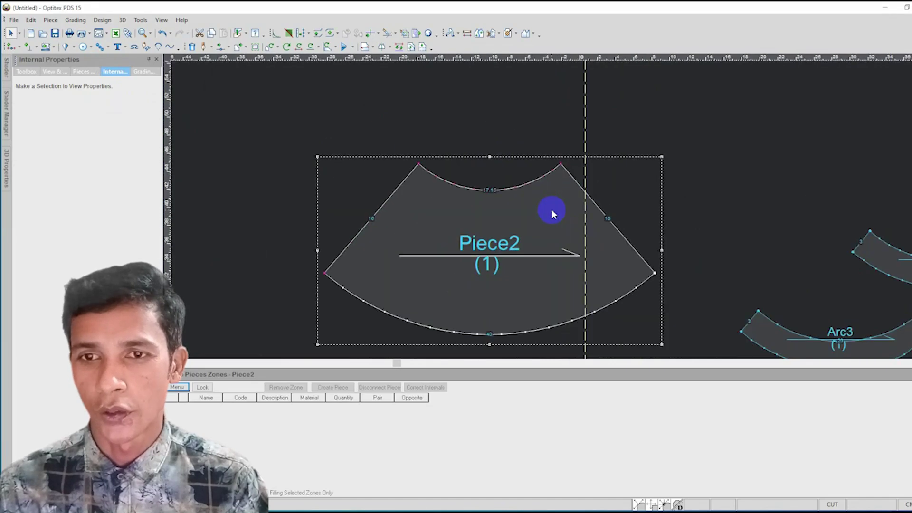
pyautogui.scroll(-1, 553, 213)
pyautogui.scroll(-1, 552, 213)
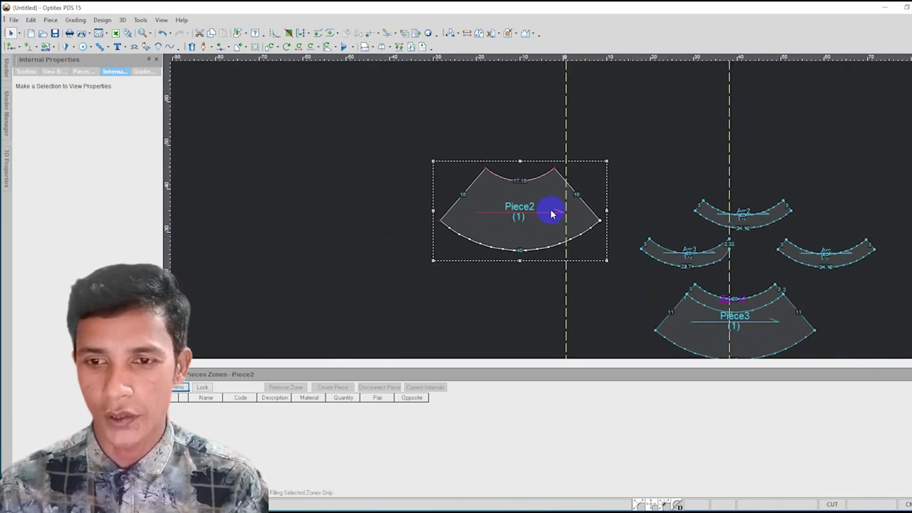
pyautogui.scroll(-1, 548, 203)
pyautogui.scroll(-3, 549, 228)
pyautogui.scroll(2, 550, 209)
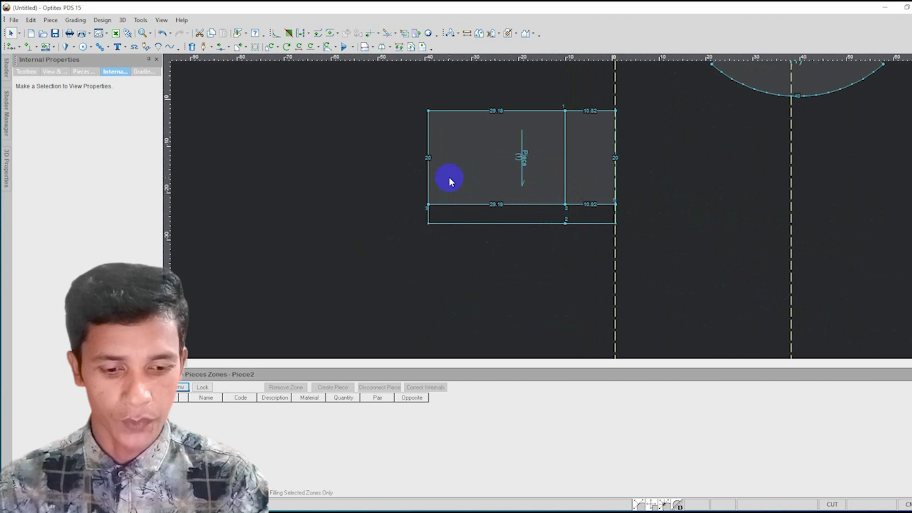
# - Create a 20 by 40 rectangular Piece4 and move it to the right of Piece3
pyautogui.rightClick(343, 148)
pyautogui.click(362, 153)
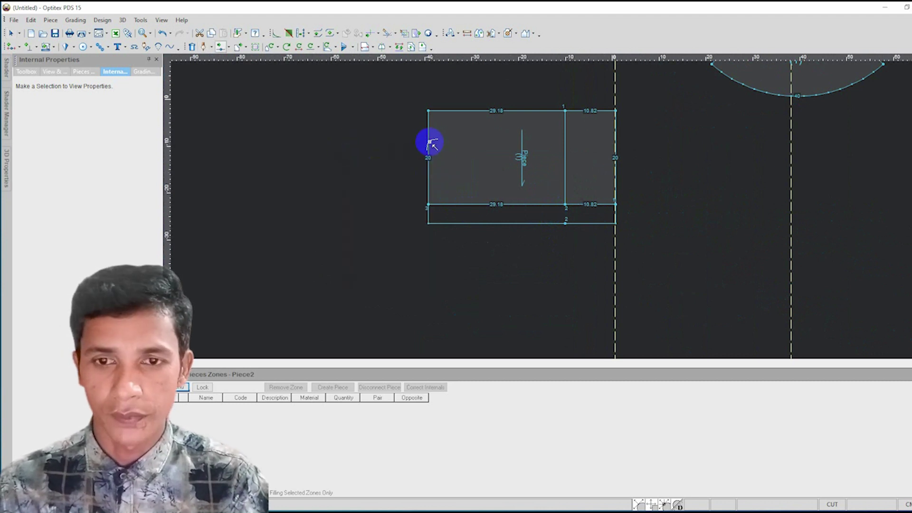
pyautogui.scroll(-1, 428, 144)
pyautogui.scroll(-1, 556, 208)
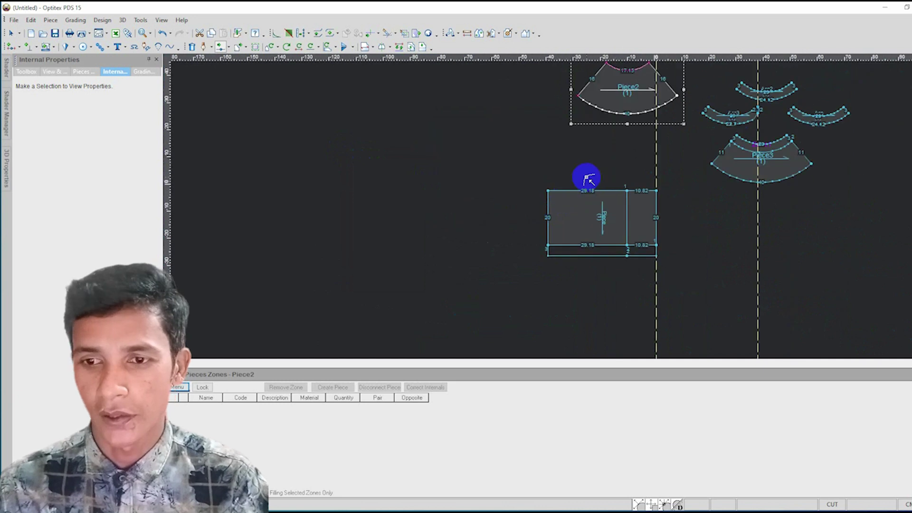
pyautogui.moveTo(589, 180); pyautogui.dragTo(417, 137, button='right')
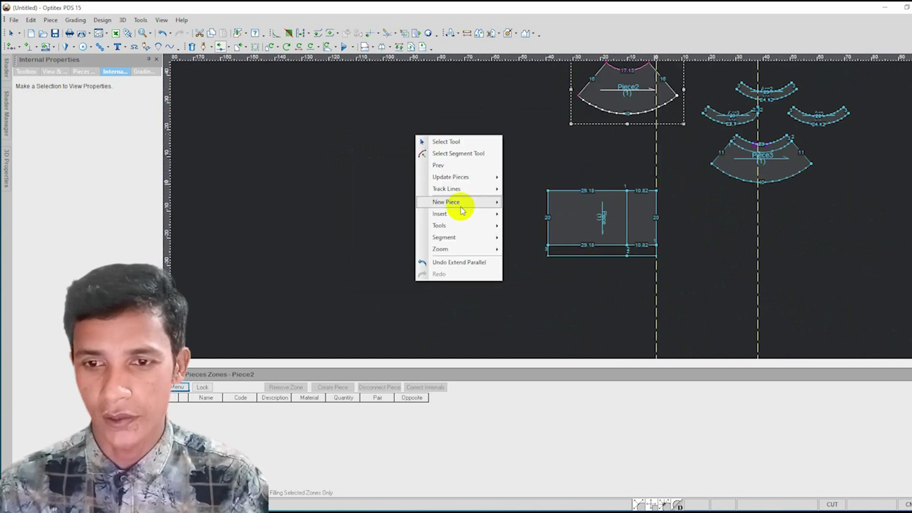
pyautogui.click(538, 209)
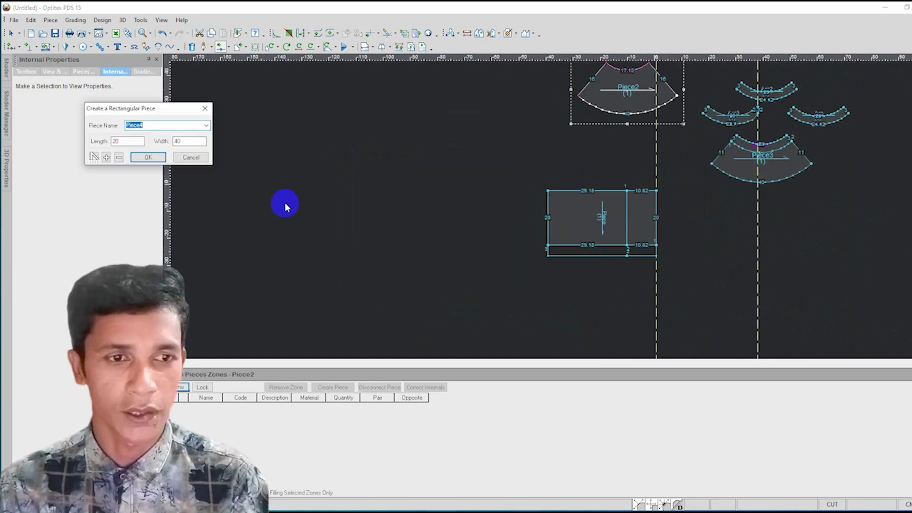
pyautogui.click(150, 162)
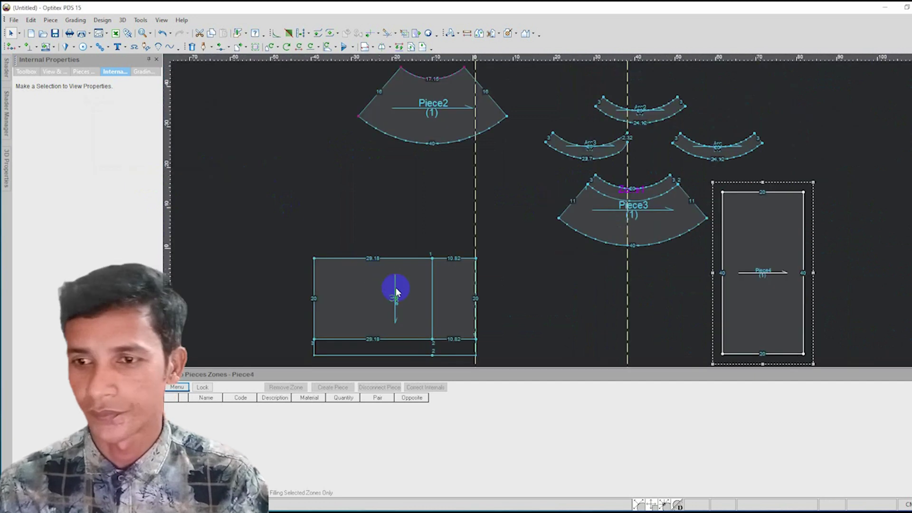
pyautogui.scroll(3, 568, 213)
pyautogui.moveTo(545, 207); pyautogui.dragTo(658, 205)
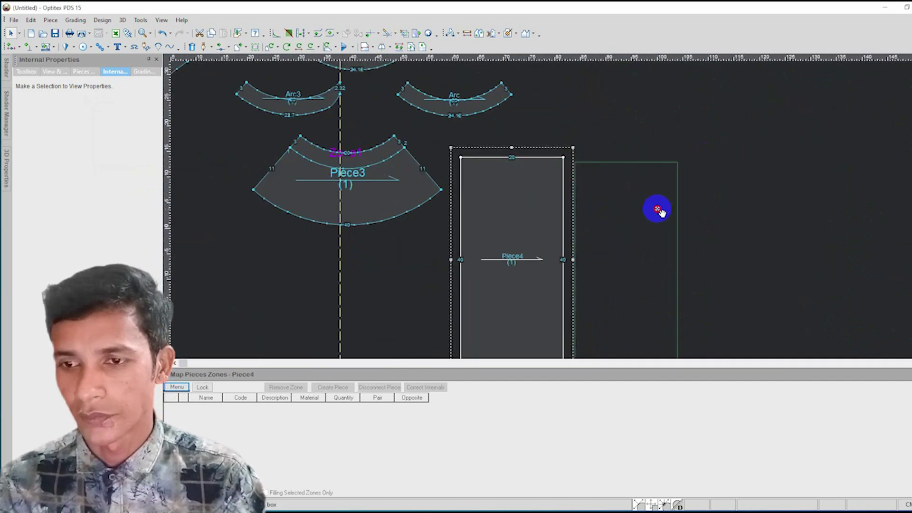
pyautogui.scroll(-2, 553, 206)
pyautogui.scroll(1, 547, 206)
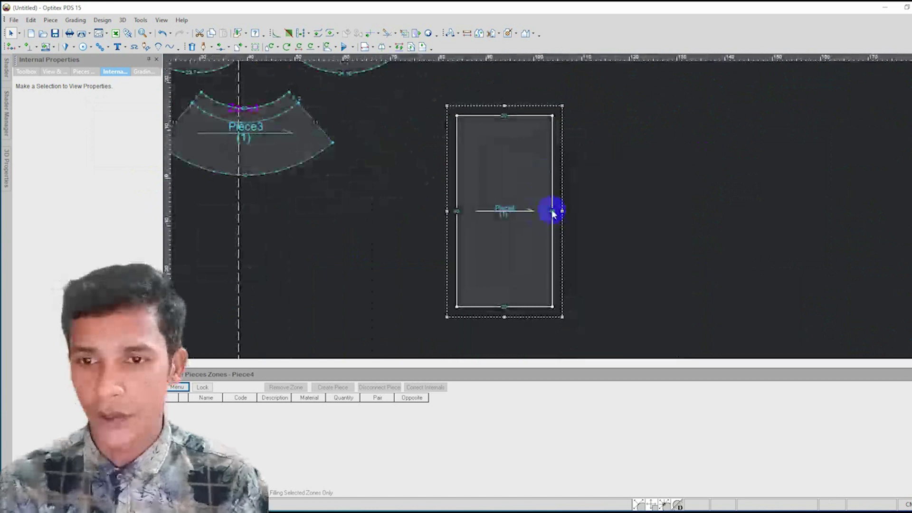
pyautogui.scroll(1, 549, 208)
pyautogui.scroll(2, 551, 209)
# - Lower Piece4's top-right corner, reposition the right-edge points, and curve the armhole
pyautogui.press('c')
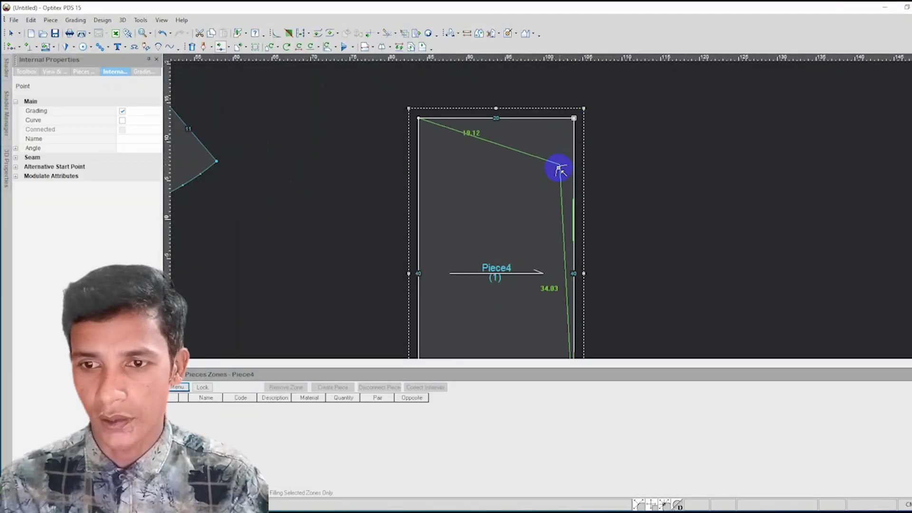
pyautogui.moveTo(576, 119); pyautogui.dragTo(558, 168)
pyautogui.click(447, 325)
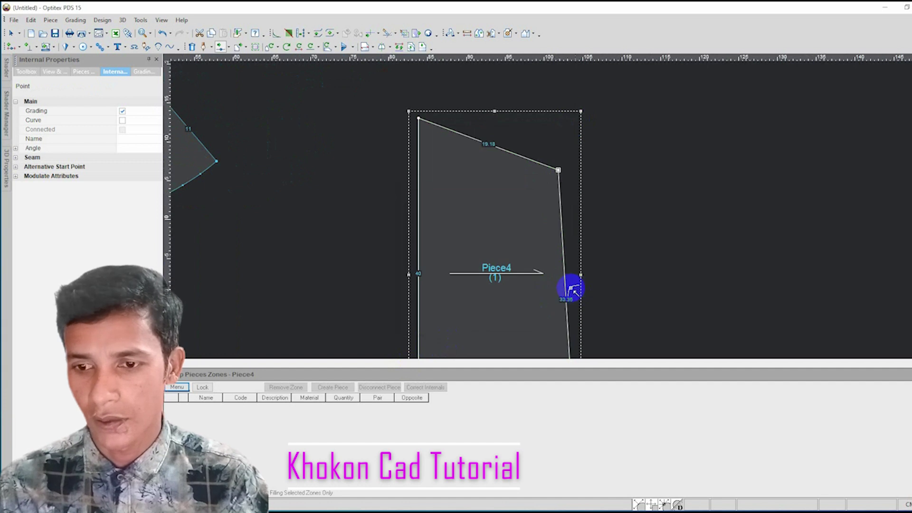
pyautogui.moveTo(568, 287); pyautogui.dragTo(581, 288)
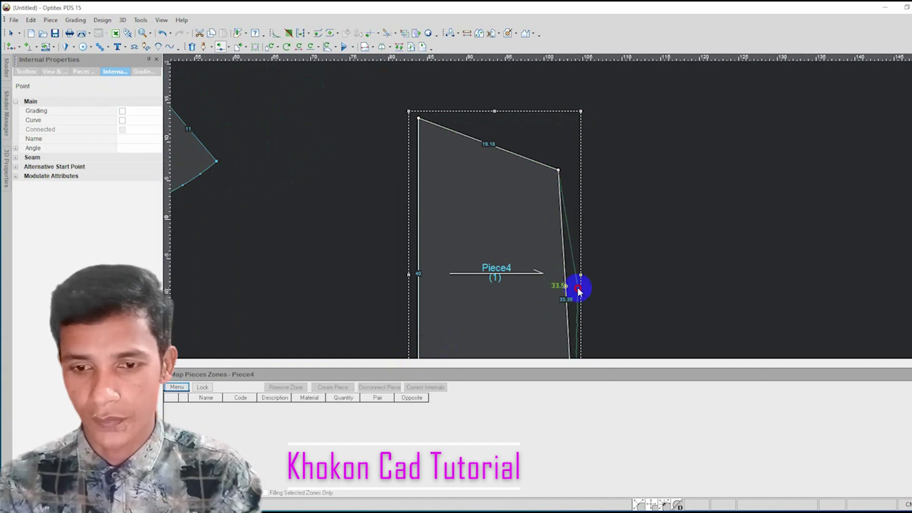
pyautogui.click(435, 321)
pyautogui.moveTo(571, 246); pyautogui.dragTo(550, 266)
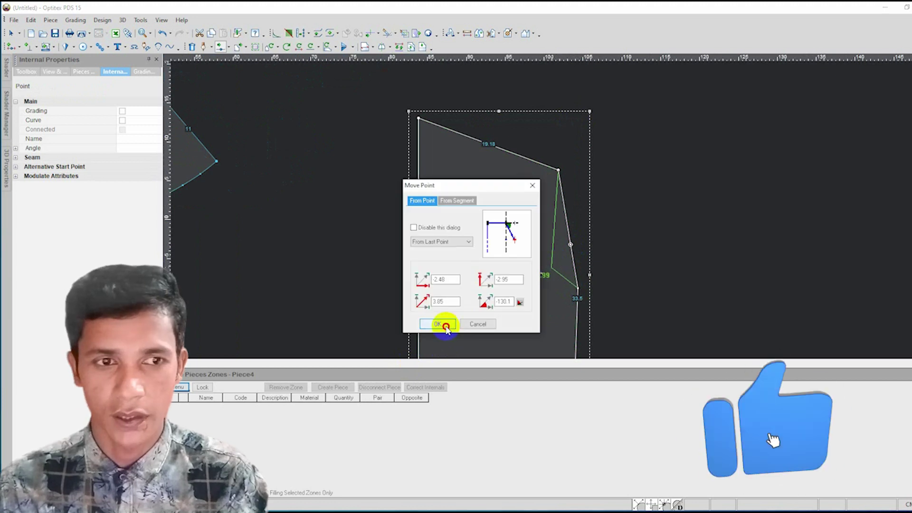
pyautogui.click(446, 326)
pyautogui.click(122, 120)
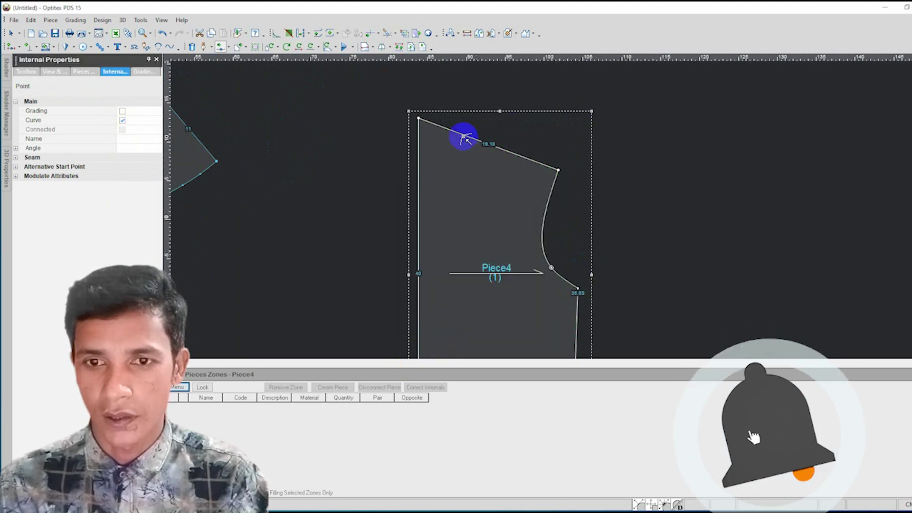
# - Add a point on Piece4's top edge, lower it, and curve the neckline through it
pyautogui.moveTo(464, 135); pyautogui.dragTo(481, 121)
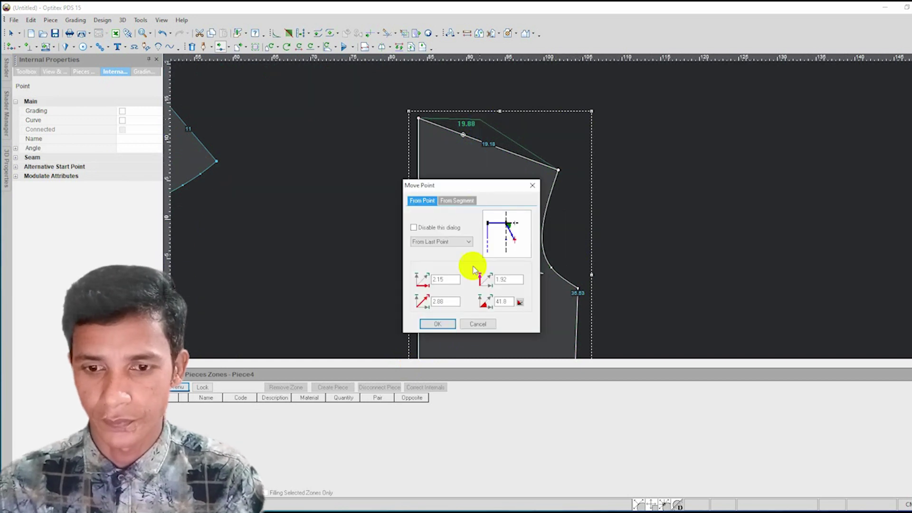
pyautogui.click(438, 324)
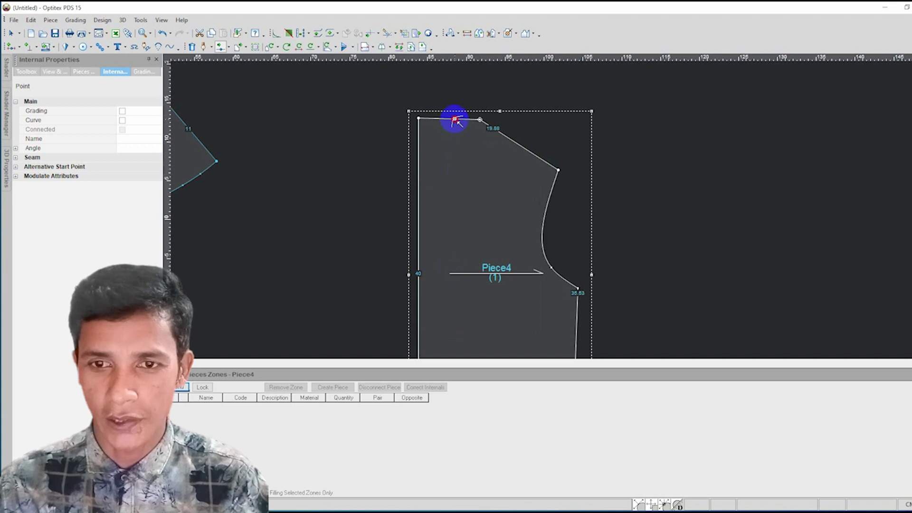
pyautogui.moveTo(457, 126); pyautogui.dragTo(456, 128)
pyautogui.click(438, 322)
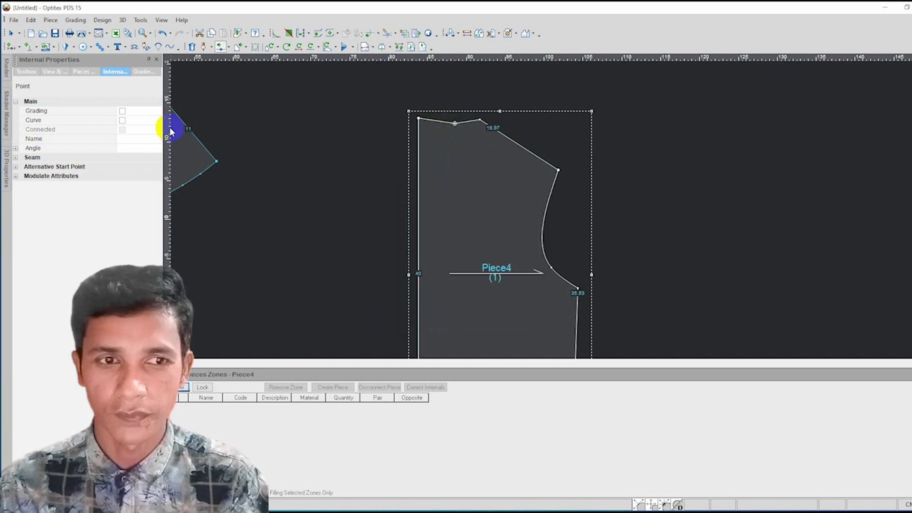
pyautogui.click(123, 120)
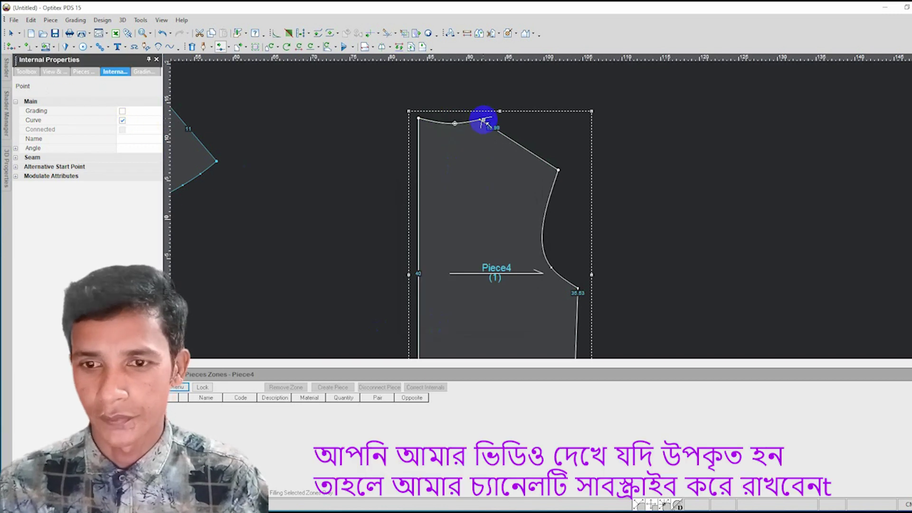
pyautogui.scroll(2, 553, 211)
pyautogui.scroll(1, 553, 211)
# - Move the neck-shoulder corner point, keeping it a straight graded corner
pyautogui.moveTo(483, 164); pyautogui.dragTo(489, 161)
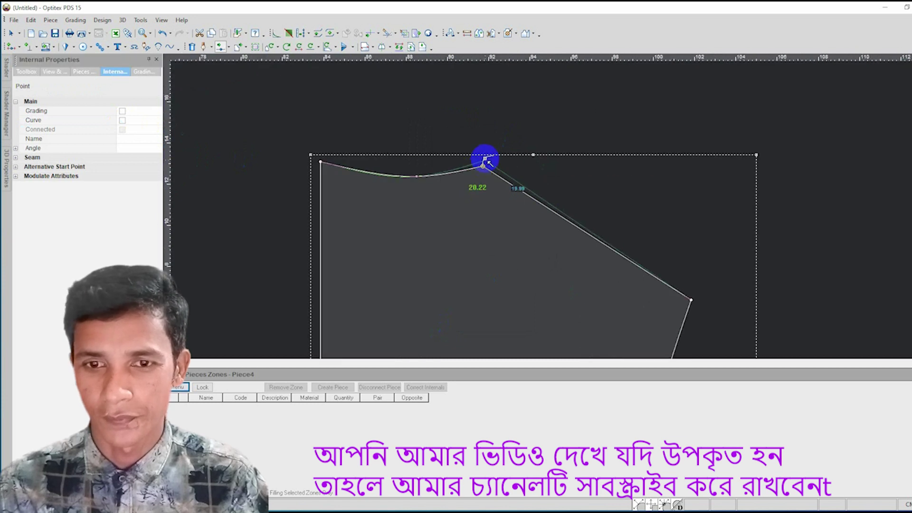
pyautogui.click(440, 322)
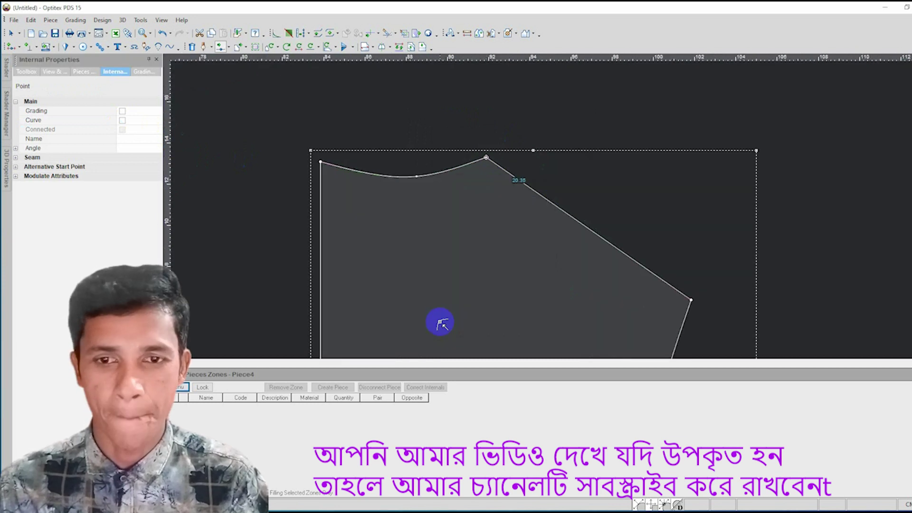
pyautogui.click(123, 120)
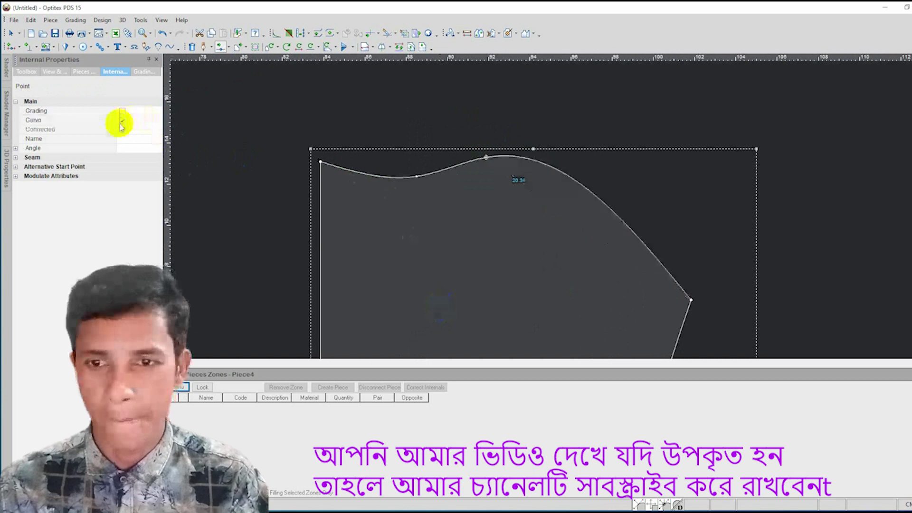
pyautogui.rightClick(480, 114)
pyautogui.press('Escape')
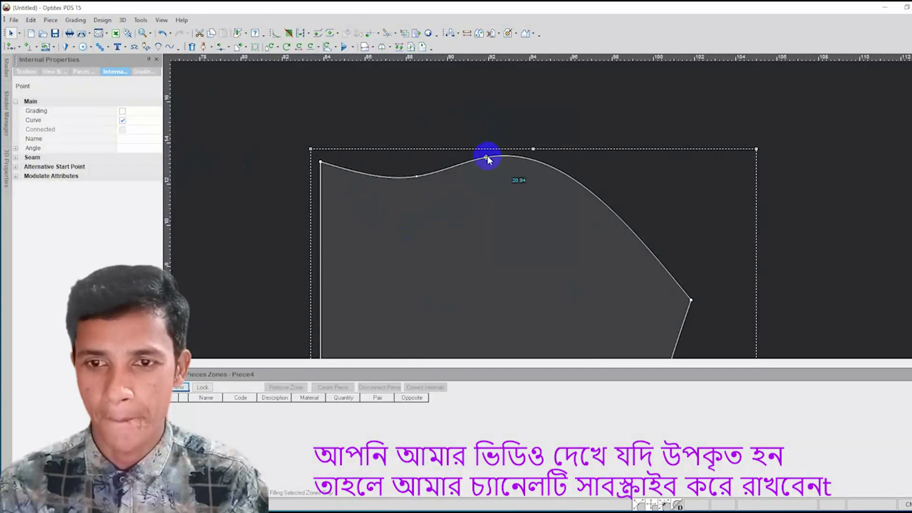
pyautogui.click(123, 111)
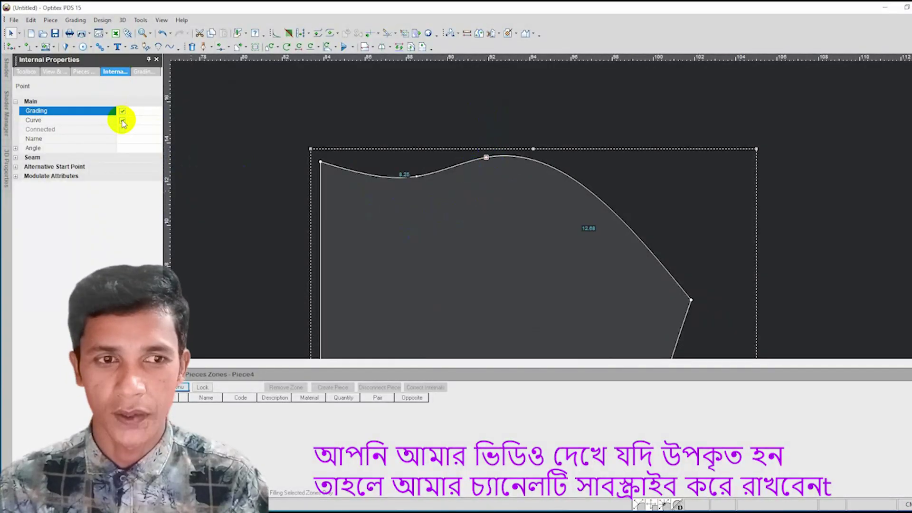
pyautogui.scroll(-2, 484, 187)
pyautogui.scroll(1, 592, 212)
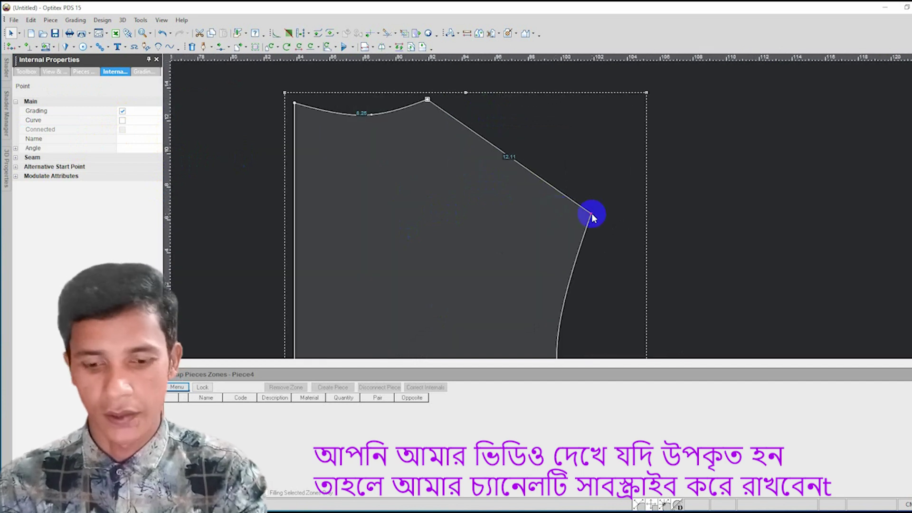
# - Move the shoulder tip up and outward, keeping the shoulder straight
pyautogui.click(591, 215)
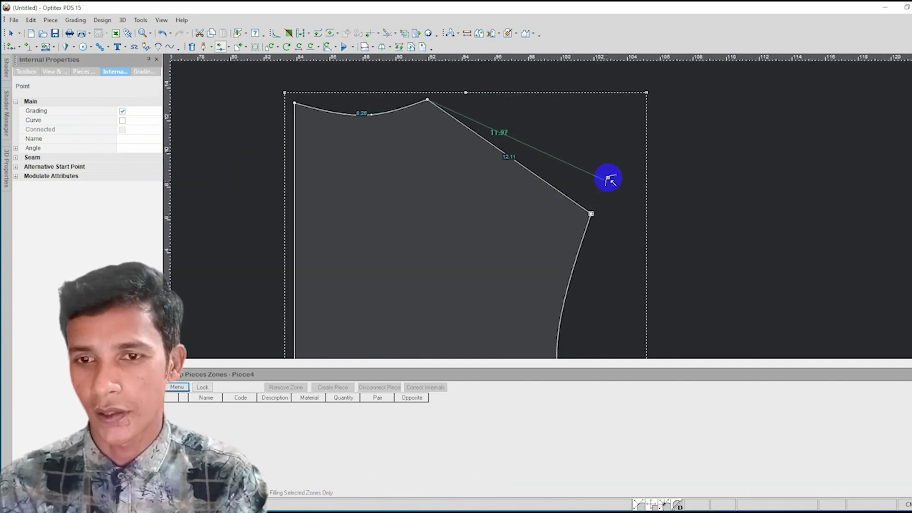
pyautogui.moveTo(591, 213); pyautogui.dragTo(608, 172)
pyautogui.click(437, 325)
pyautogui.scroll(-1, 550, 209)
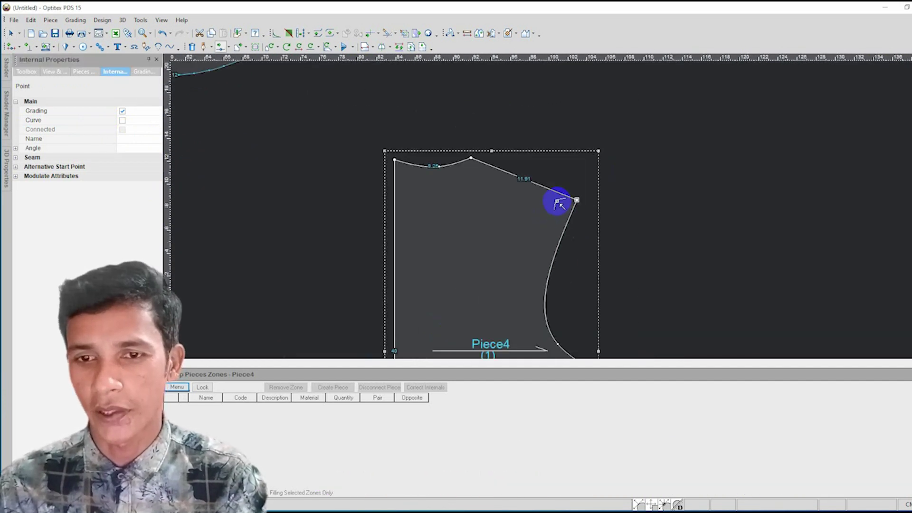
pyautogui.scroll(1, 549, 209)
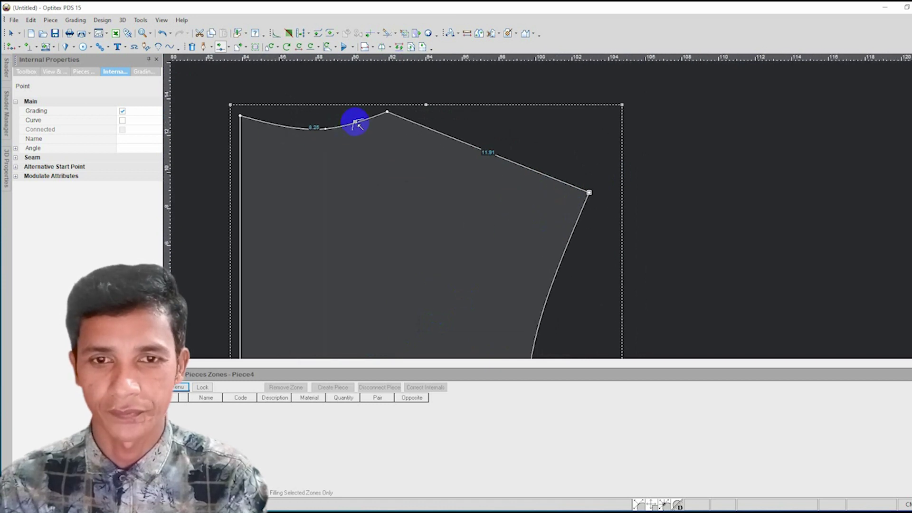
# - Nudge the neckline curve point and lower the front neck corner onto the edge
pyautogui.moveTo(358, 123); pyautogui.dragTo(361, 124)
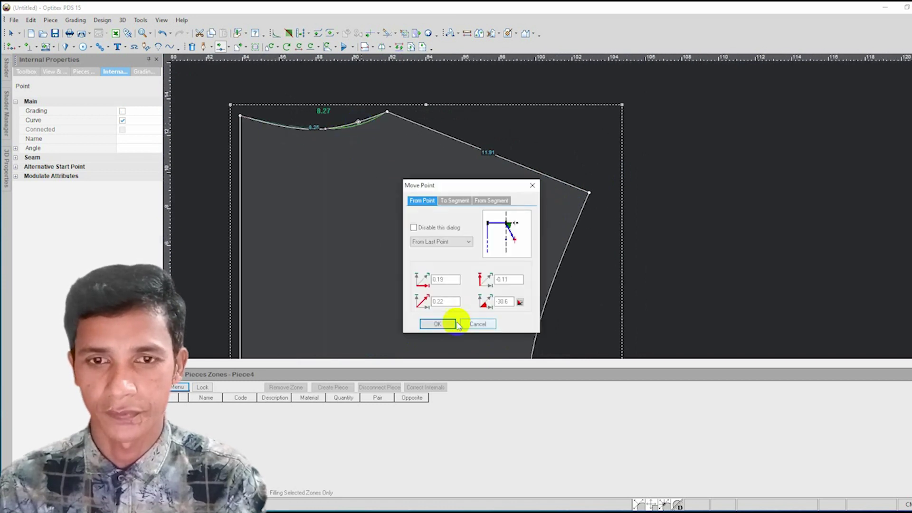
pyautogui.click(434, 323)
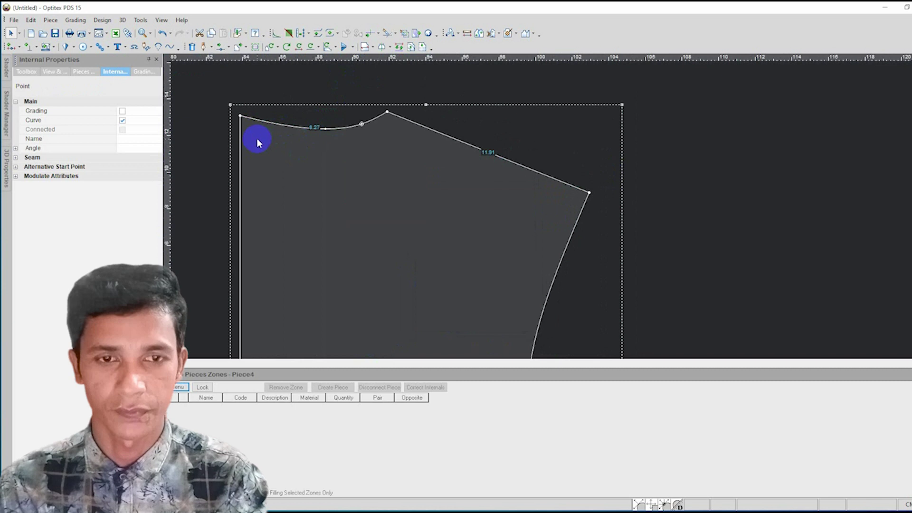
pyautogui.moveTo(242, 120); pyautogui.dragTo(243, 132)
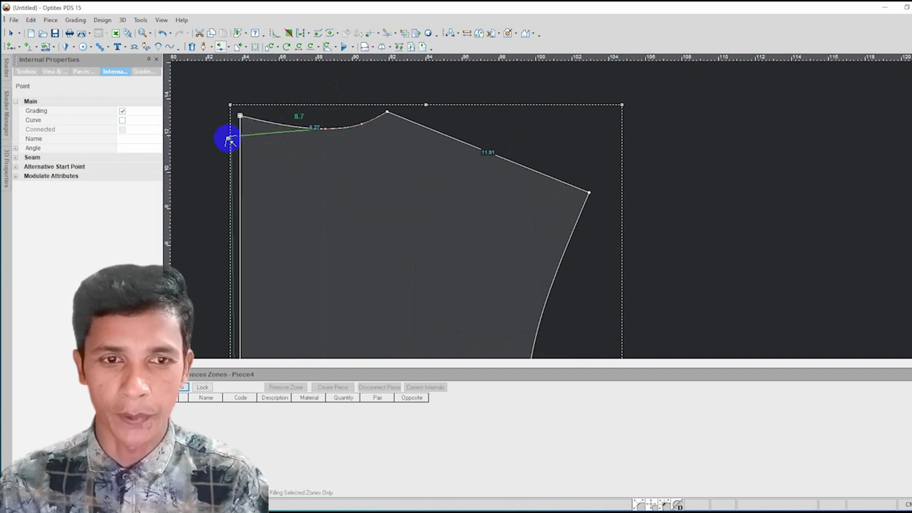
pyautogui.moveTo(243, 131)
pyautogui.mouseDown()
pyautogui.moveTo(287, 161)
pyautogui.moveTo(246, 172)
pyautogui.moveTo(261, 150)
pyautogui.moveTo(209, 153)
pyautogui.mouseUp()
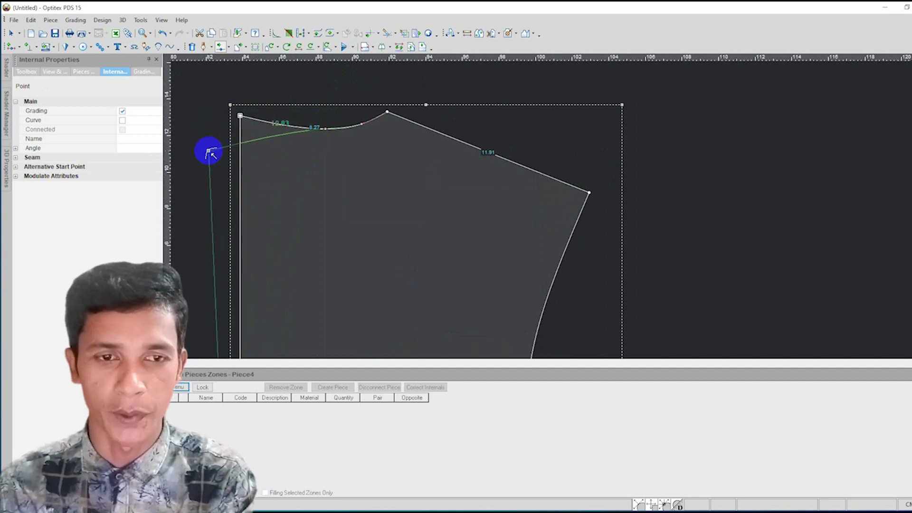
pyautogui.moveTo(210, 153)
pyautogui.mouseDown()
pyautogui.moveTo(240, 151)
pyautogui.moveTo(240, 61)
pyautogui.moveTo(240, 206)
pyautogui.moveTo(241, 83)
pyautogui.moveTo(240, 147)
pyautogui.moveTo(241, 87)
pyautogui.moveTo(240, 128)
pyautogui.mouseUp()
pyautogui.click(435, 322)
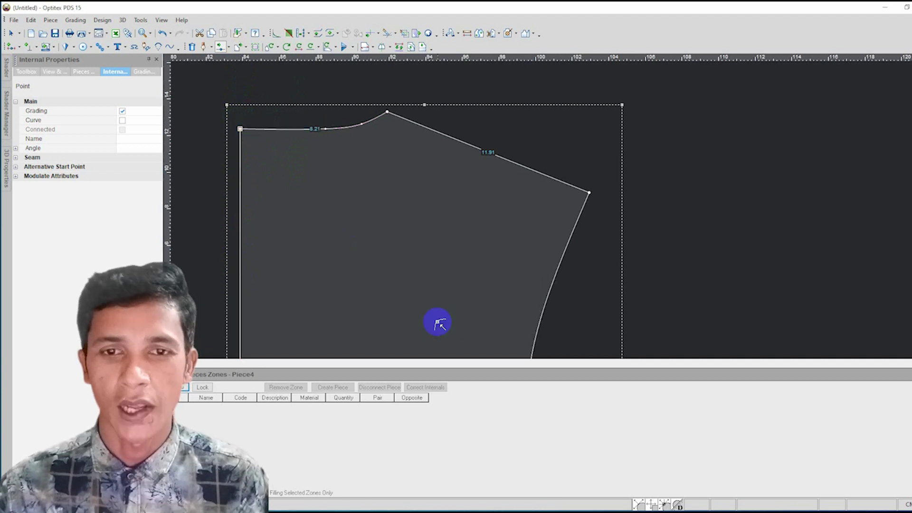
pyautogui.scroll(-3, 565, 206)
pyautogui.scroll(1, 555, 228)
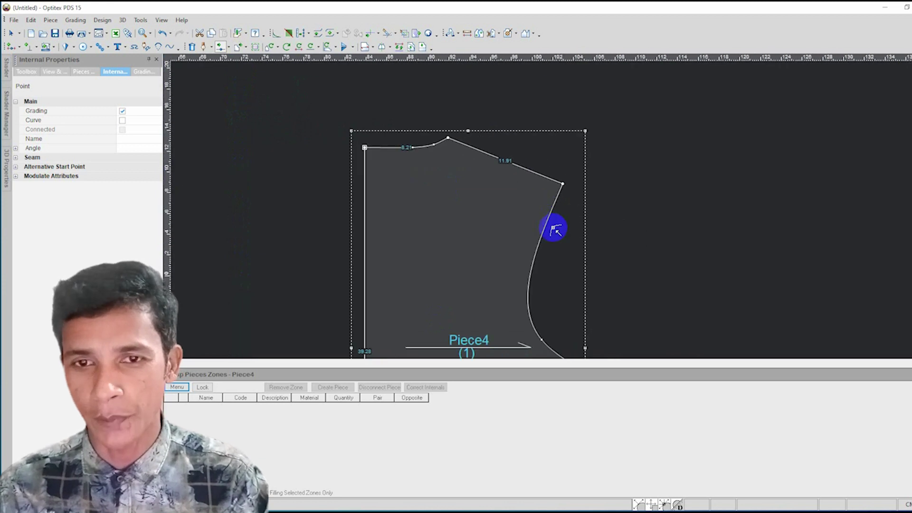
pyautogui.scroll(2, 554, 206)
pyautogui.moveTo(514, 90); pyautogui.dragTo(545, 94, button='right')
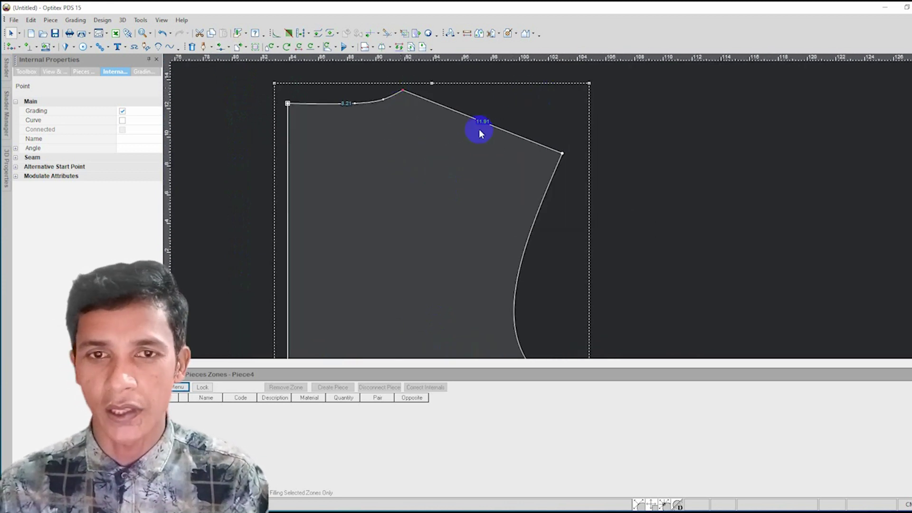
# - Create a line 1 unit parallel to Piece4's shoulder, with point connections to the contour
pyautogui.click(409, 100)
pyautogui.click(570, 158)
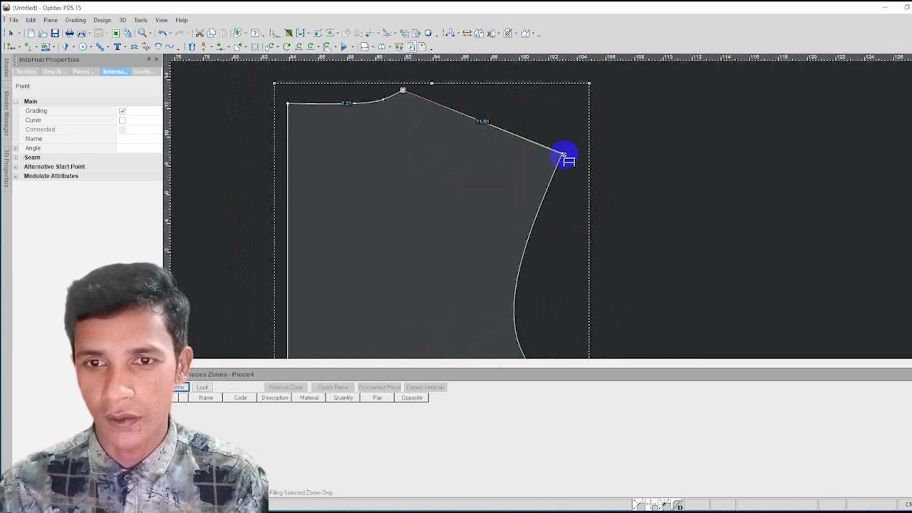
pyautogui.click(704, 206)
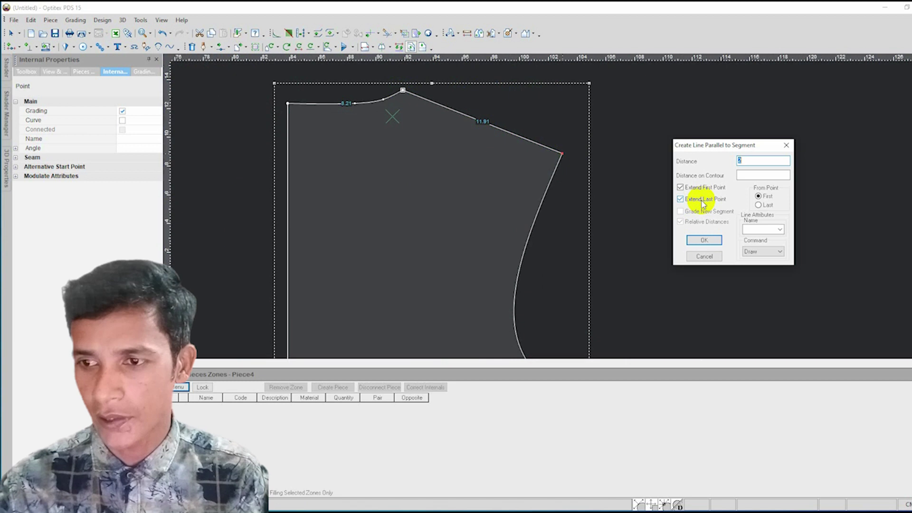
pyautogui.click(702, 240)
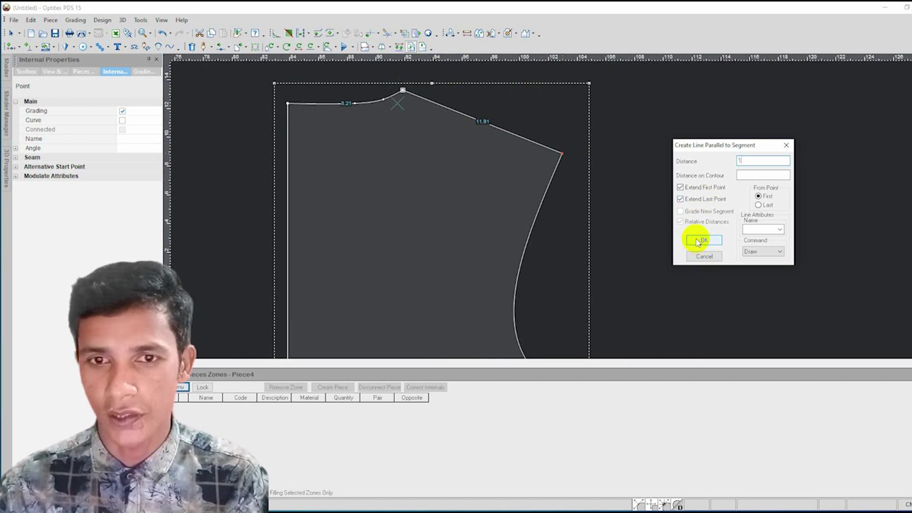
pyautogui.click(479, 281)
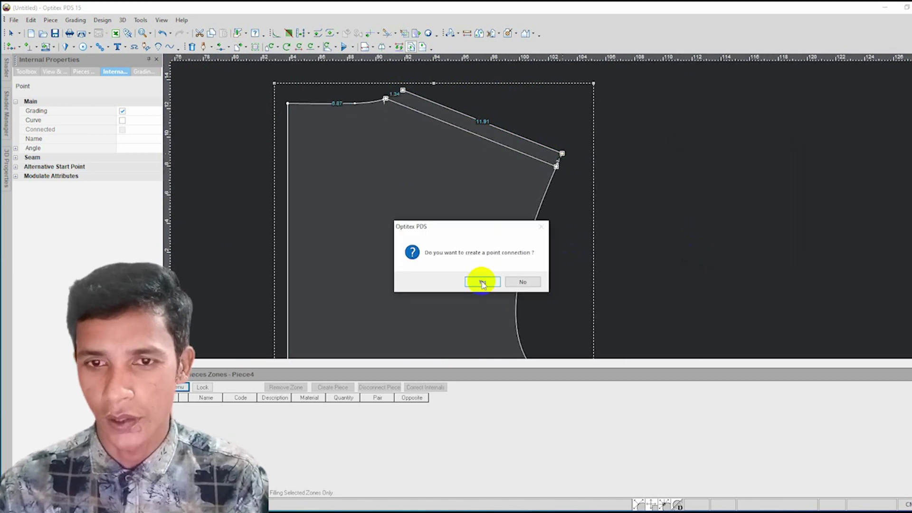
pyautogui.click(489, 282)
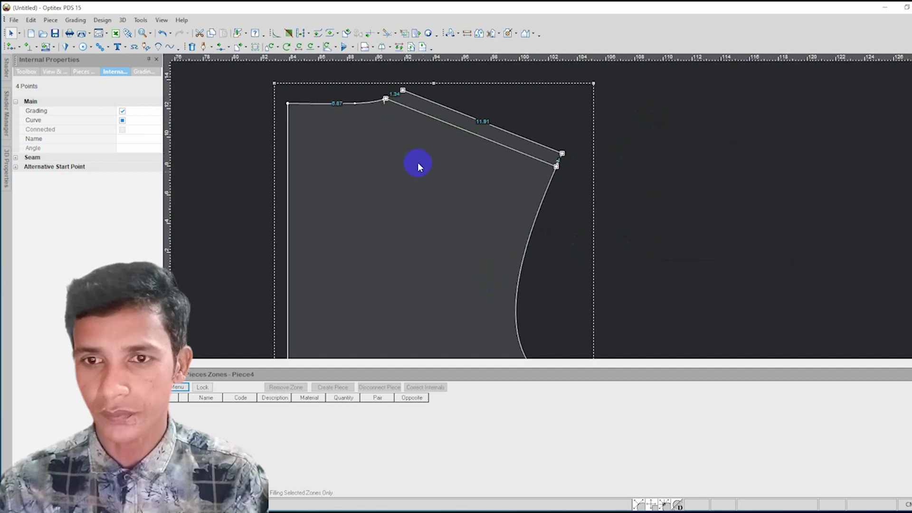
pyautogui.scroll(1, 553, 214)
pyautogui.scroll(1, 552, 213)
pyautogui.scroll(1, 548, 213)
pyautogui.press('Escape')
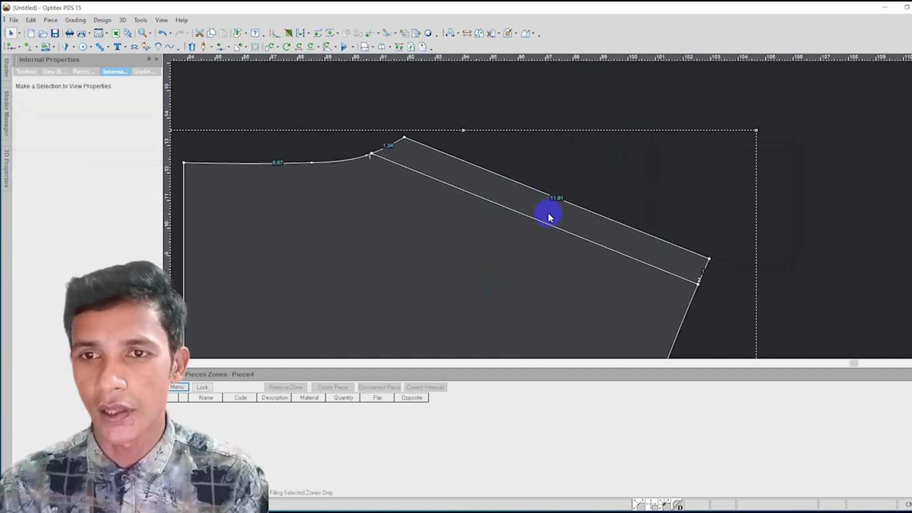
# - Fold the shoulder strip out along the parallel line
pyautogui.click(533, 32)
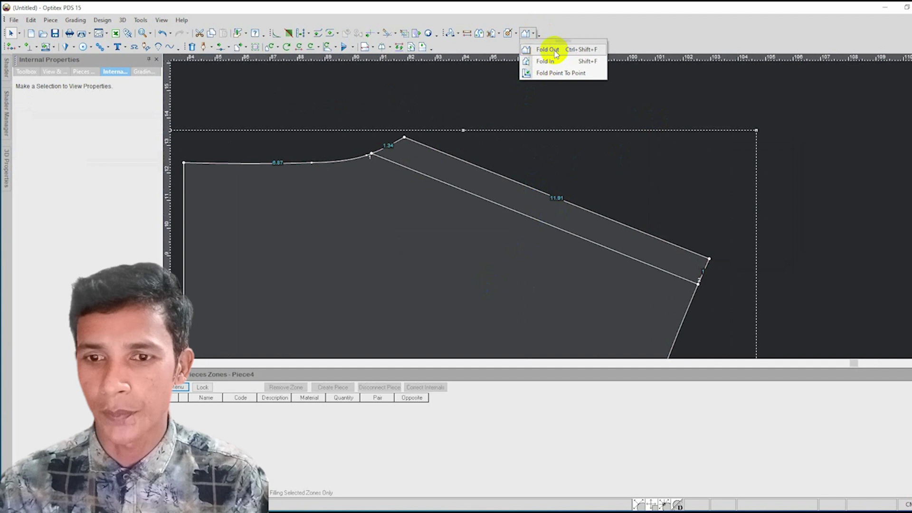
pyautogui.click(555, 50)
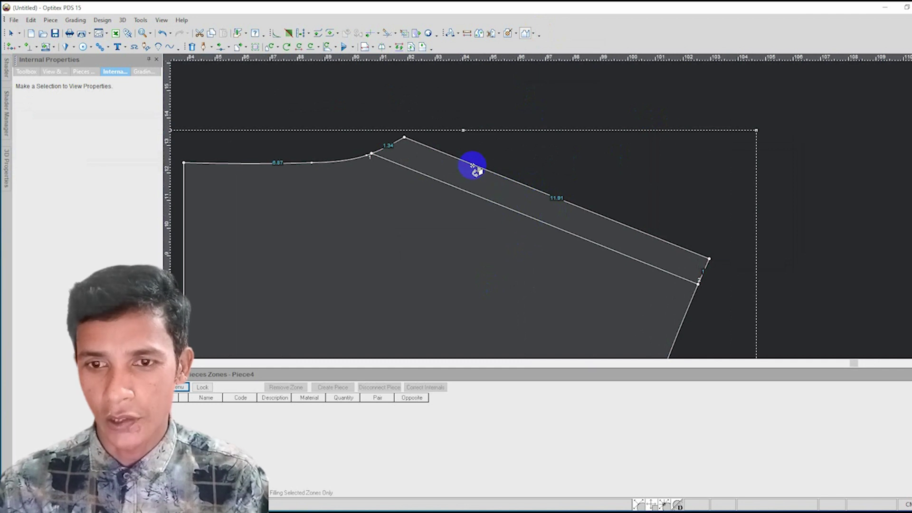
pyautogui.click(475, 194)
pyautogui.scroll(-1, 551, 212)
pyautogui.scroll(-1, 556, 214)
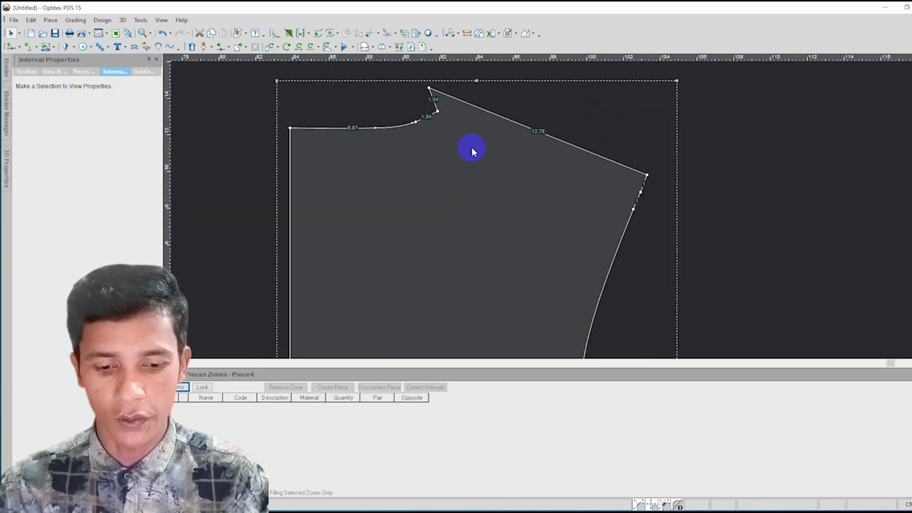
# - Draw a draft line from Piece4's shoulder point to the armhole point
pyautogui.press('n')
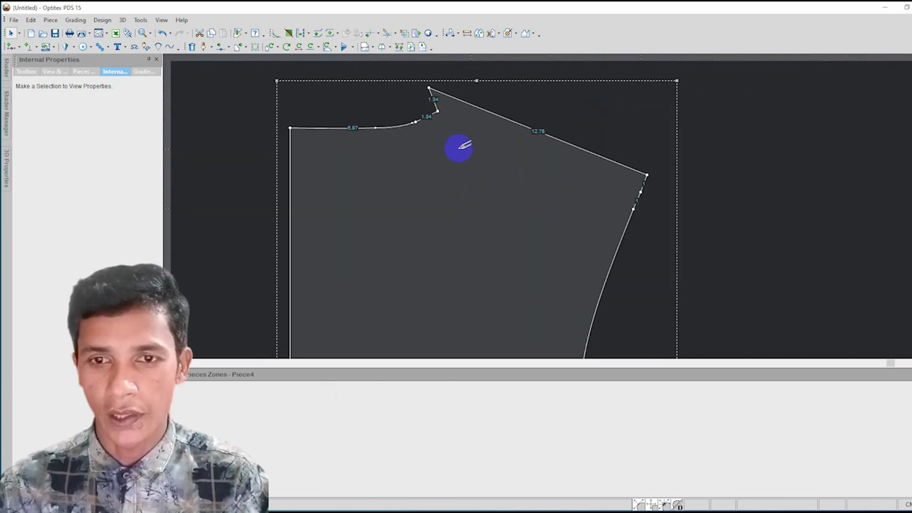
pyautogui.click(438, 111)
pyautogui.click(435, 322)
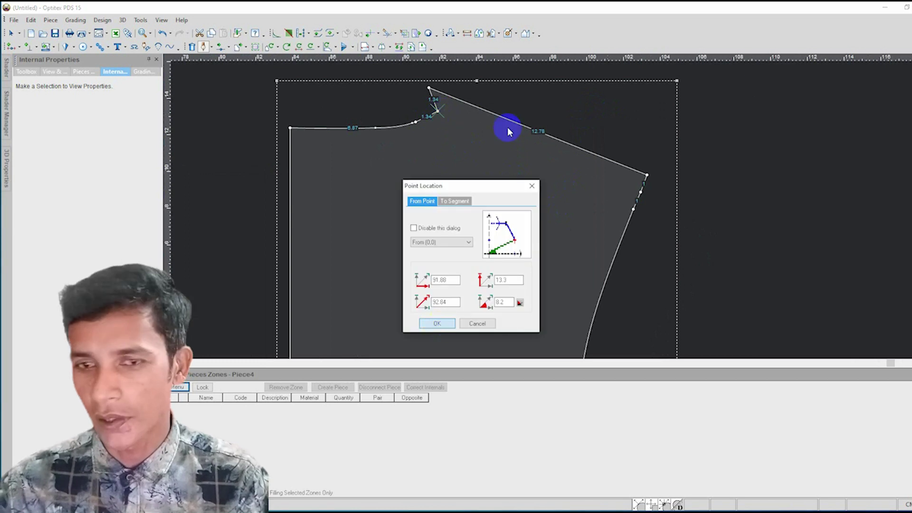
pyautogui.click(106, 137)
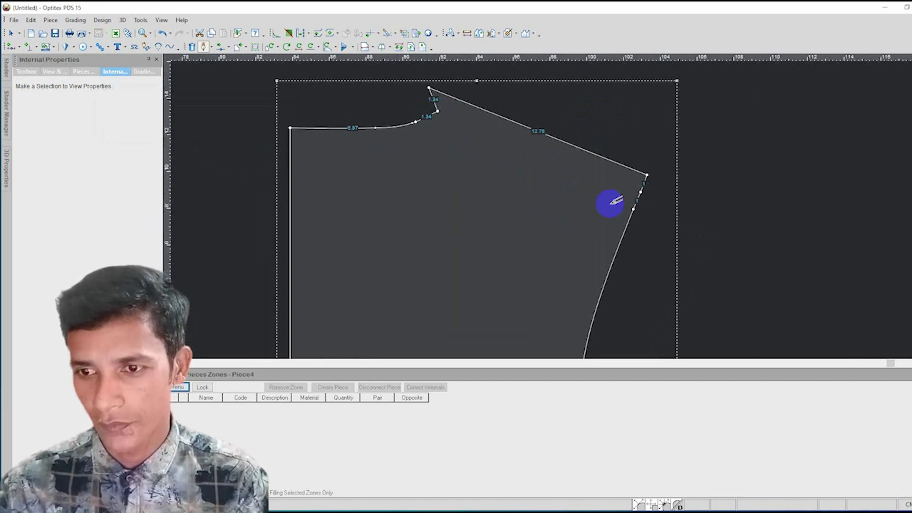
pyautogui.click(641, 191)
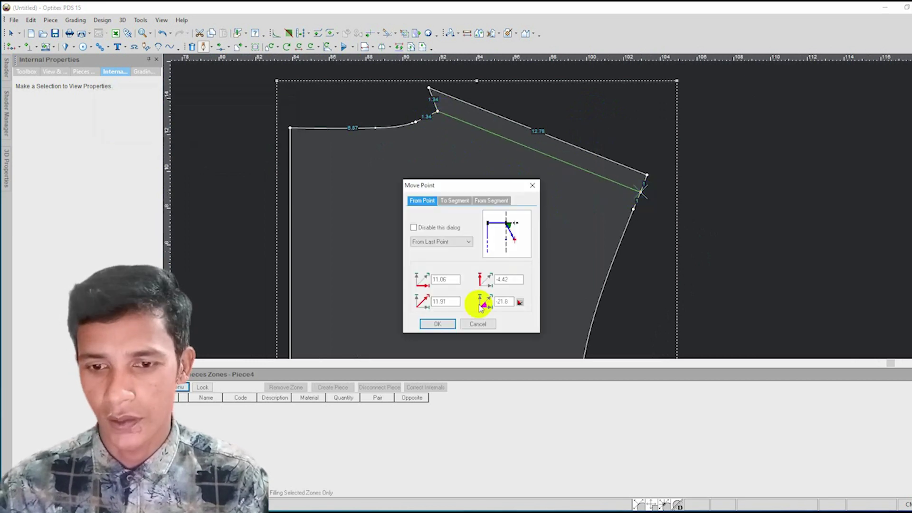
pyautogui.click(437, 321)
pyautogui.click(105, 134)
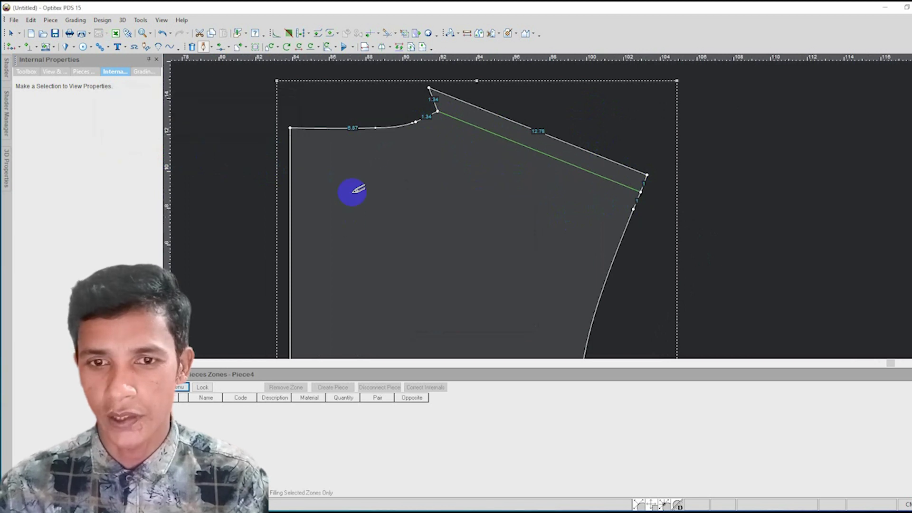
# - Select Piece4 and undo the shoulder strip extension, restoring the 11.91 shoulder
pyautogui.rightClick(376, 158)
pyautogui.click(382, 163)
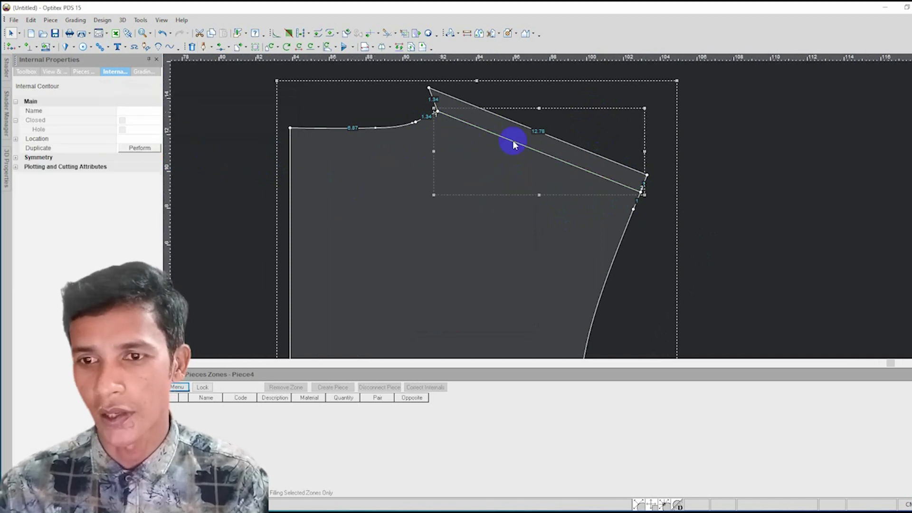
pyautogui.click(544, 143)
pyautogui.click(567, 115)
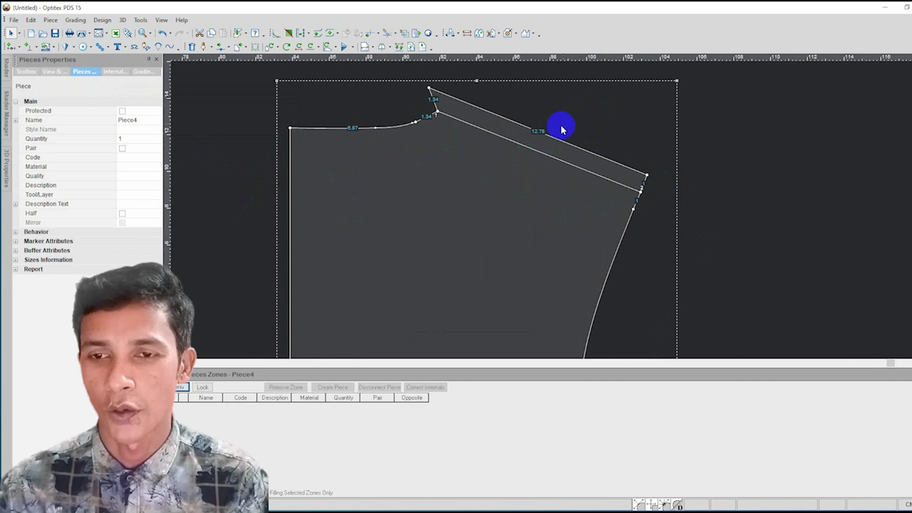
pyautogui.scroll(-2, 553, 170)
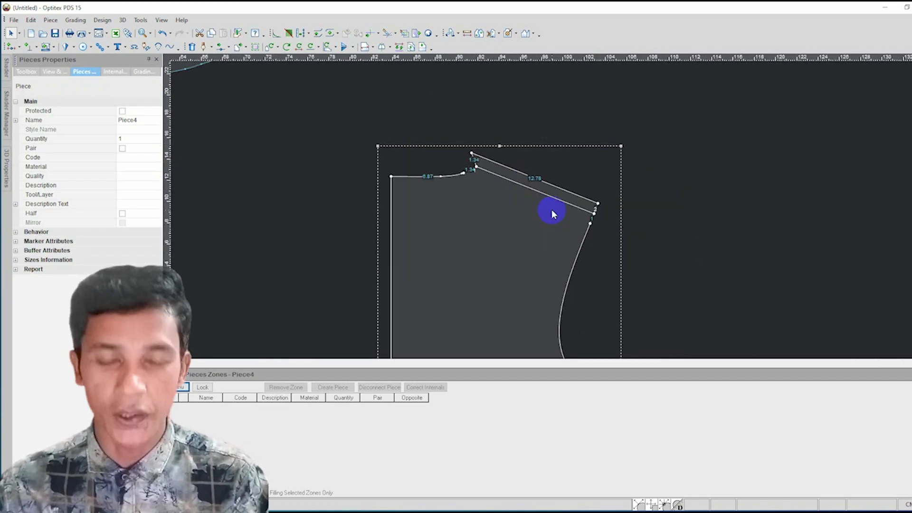
pyautogui.hotkey('ctrl', 'z')
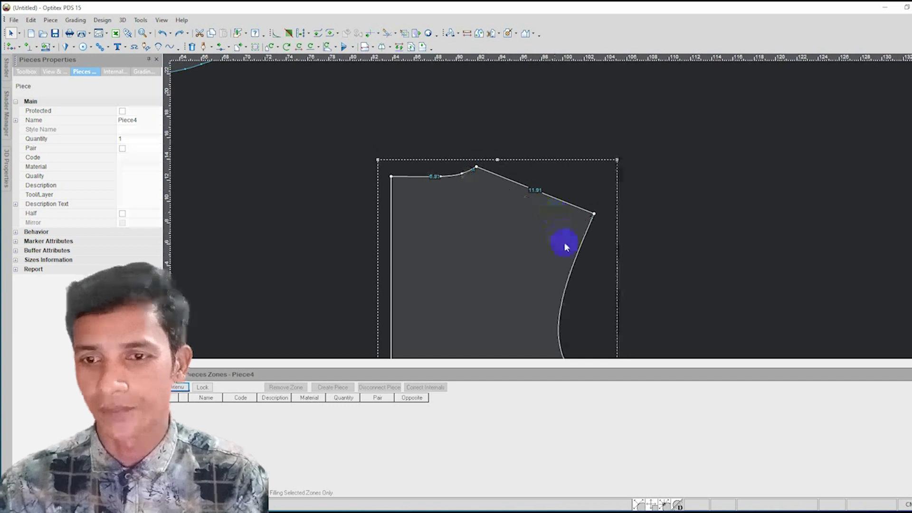
pyautogui.moveTo(565, 246); pyautogui.dragTo(555, 194, button='middle')
# - Offset a line 1.5 above Piece4's 11.91 shoulder and connect its ends to the contour
pyautogui.scroll(1, 546, 166)
pyautogui.scroll(1, 550, 210)
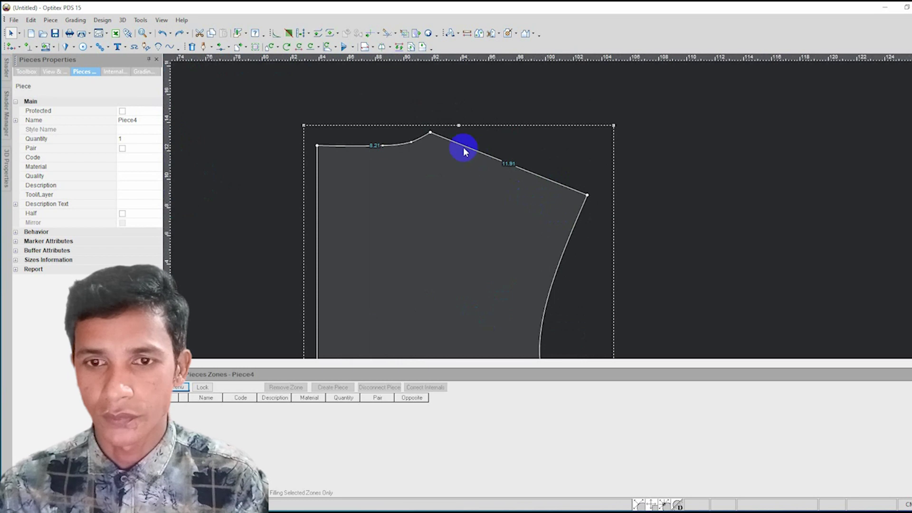
pyautogui.click(430, 132)
pyautogui.click(575, 196)
pyautogui.click(410, 46)
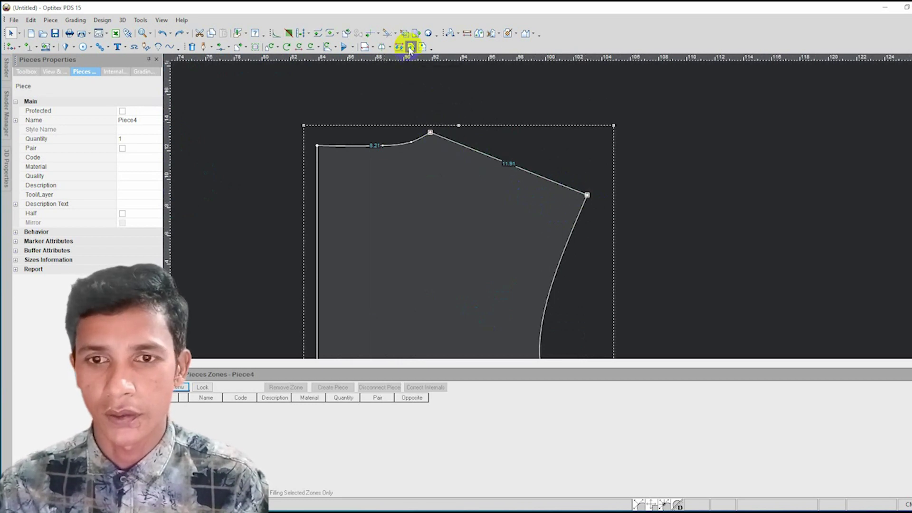
pyautogui.click(432, 132)
pyautogui.click(577, 187)
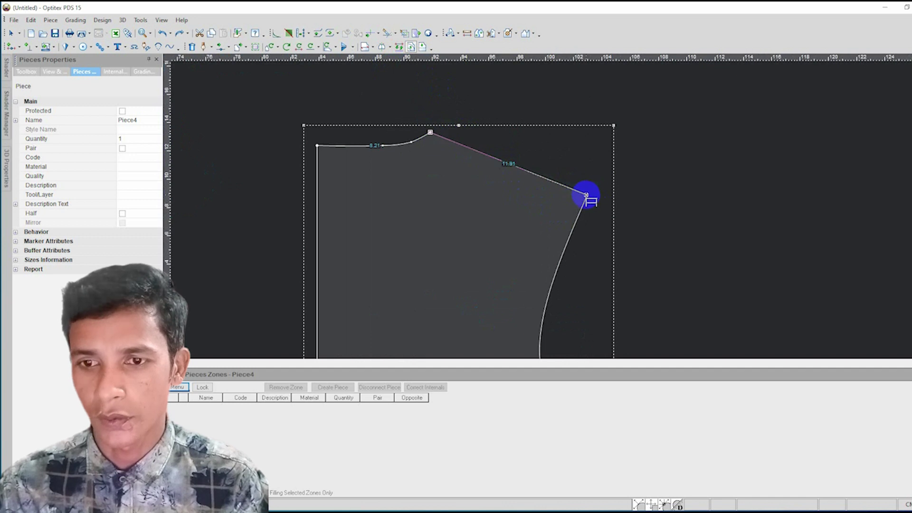
pyautogui.click(587, 195)
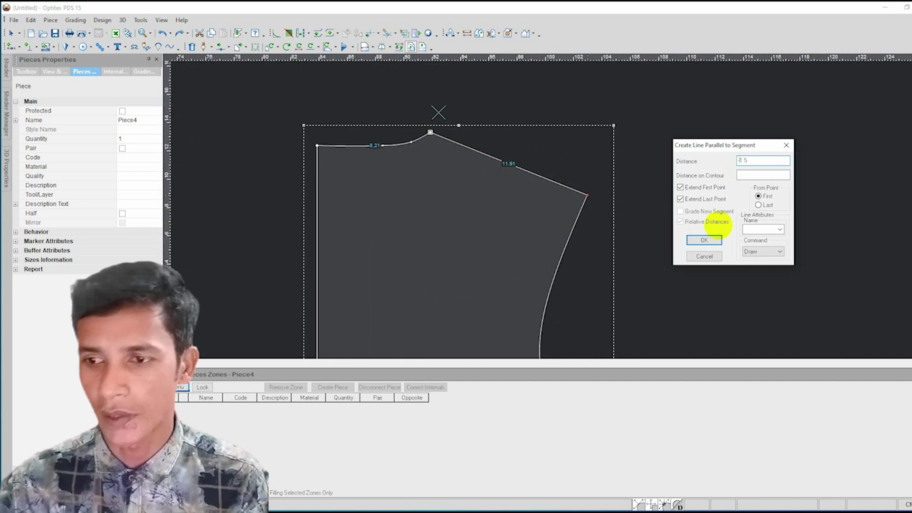
pyautogui.click(717, 242)
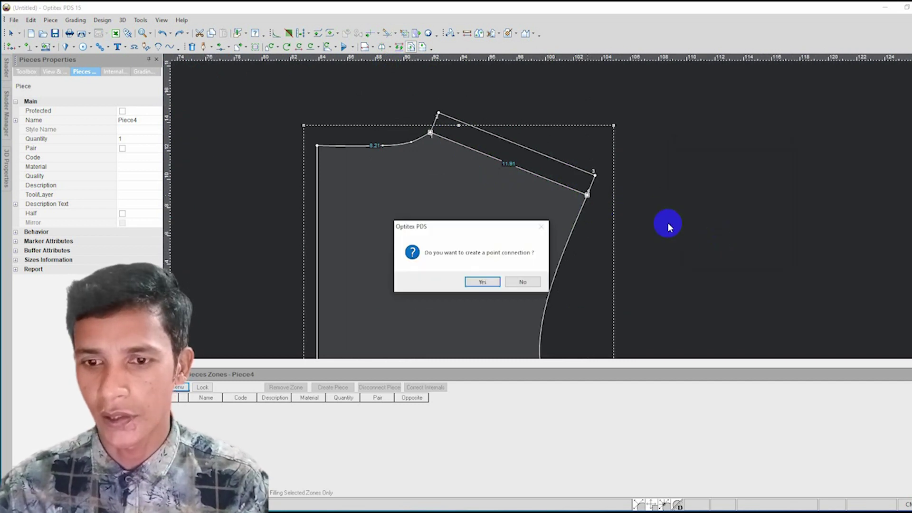
pyautogui.click(480, 281)
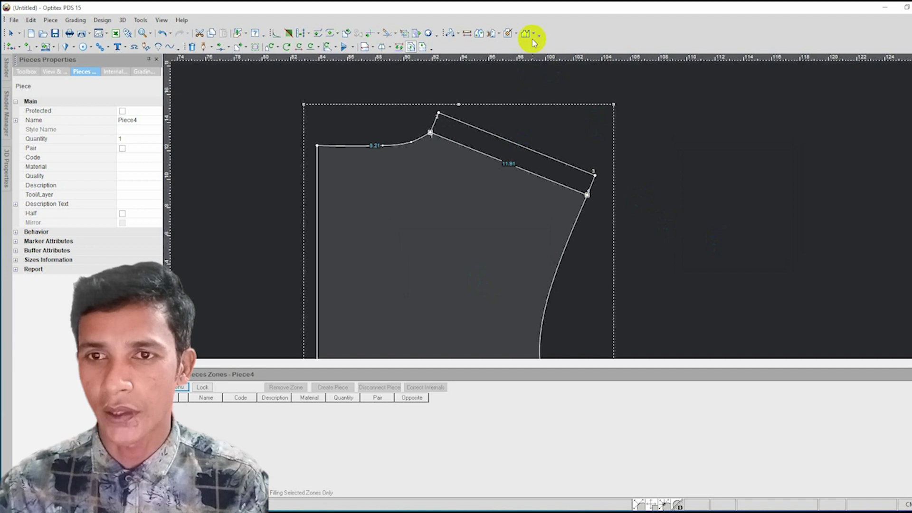
pyautogui.click(514, 33)
# - Trace the 11.91 shoulder strip's segments into a new Piece5
pyautogui.click(511, 67)
pyautogui.click(510, 64)
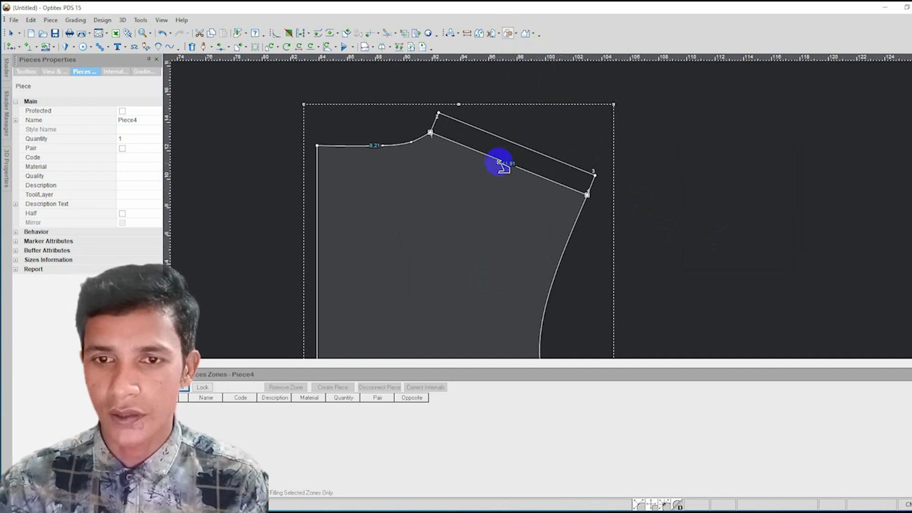
pyautogui.click(453, 141)
pyautogui.click(513, 137)
pyautogui.click(593, 183)
pyautogui.click(446, 282)
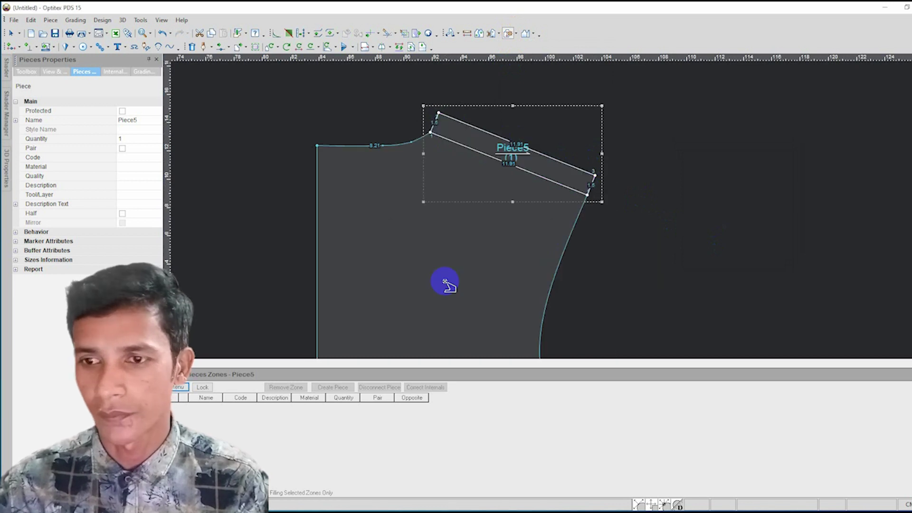
pyautogui.rightClick(703, 164)
pyautogui.press('Escape')
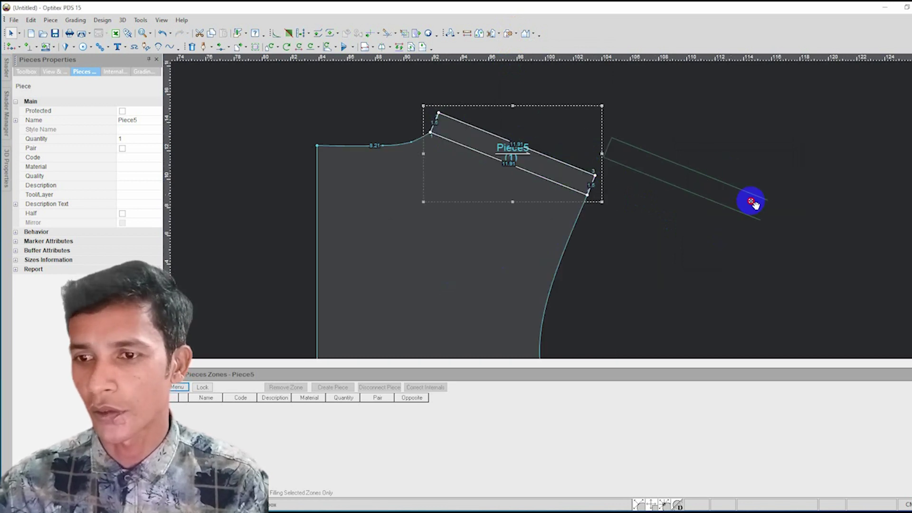
# - Move Piece5 aside to the right, then back onto Piece4's shoulder
pyautogui.moveTo(559, 174); pyautogui.dragTo(733, 198)
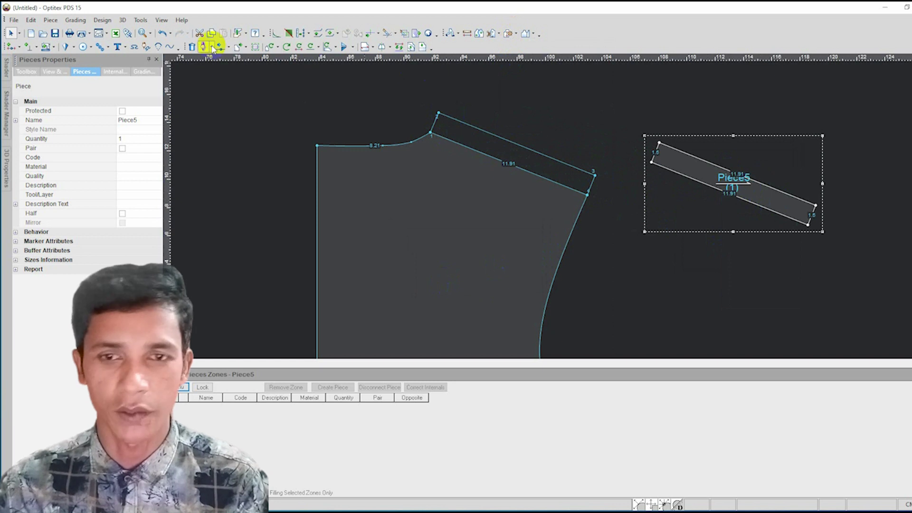
pyautogui.click(192, 47)
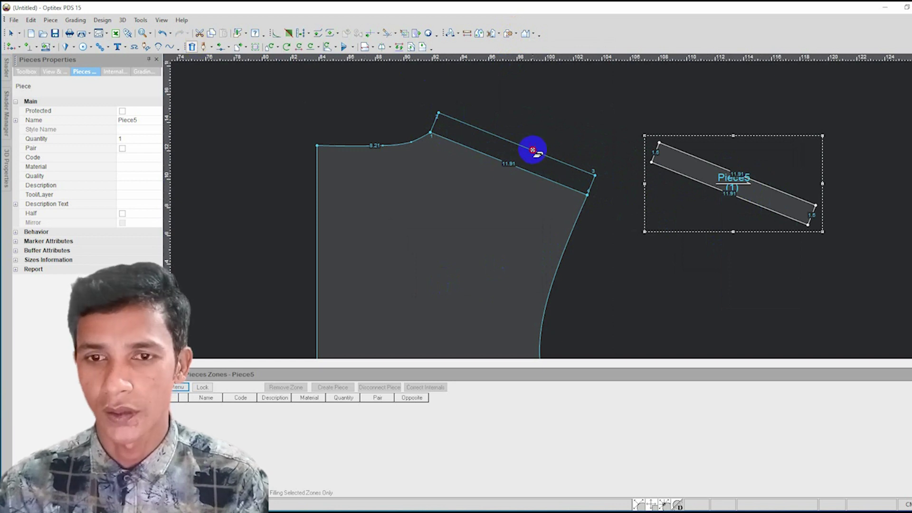
pyautogui.click(450, 142)
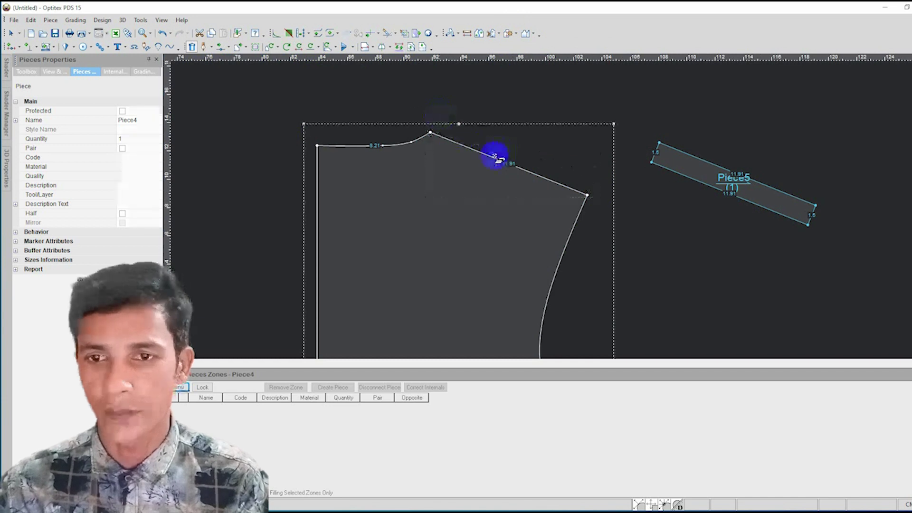
pyautogui.rightClick(592, 123)
pyautogui.click(703, 177)
pyautogui.moveTo(703, 177)
pyautogui.mouseDown()
pyautogui.moveTo(505, 134)
pyautogui.moveTo(505, 142)
pyautogui.mouseUp()
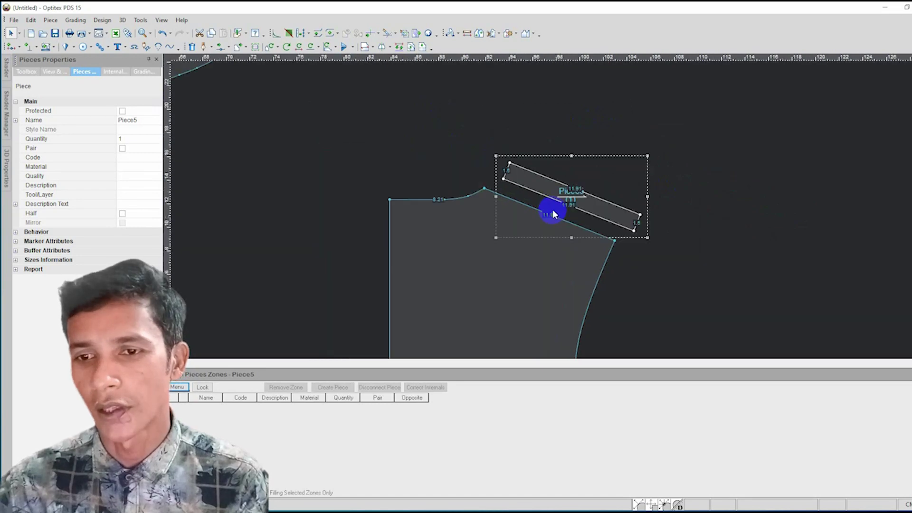
pyautogui.scroll(1, 551, 208)
pyautogui.scroll(1, 549, 208)
pyautogui.scroll(1, 557, 196)
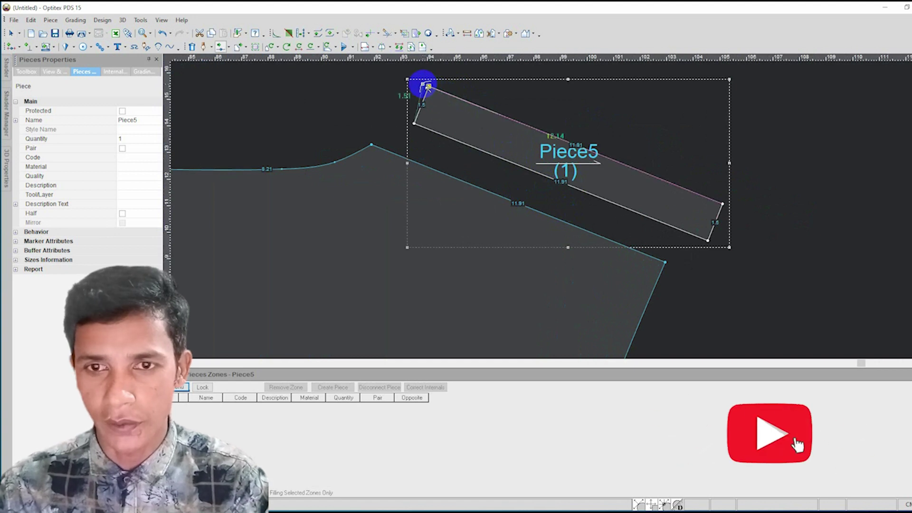
# - Drag Piece5's top corner so its angled top edge measures 12.17
pyautogui.moveTo(430, 87); pyautogui.dragTo(443, 112)
pyautogui.click(434, 323)
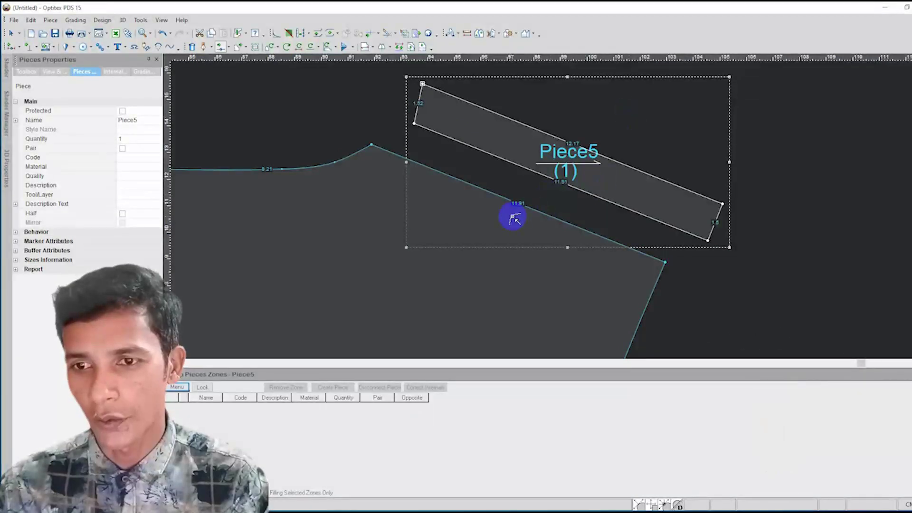
pyautogui.rightClick(594, 127)
pyautogui.press('Escape')
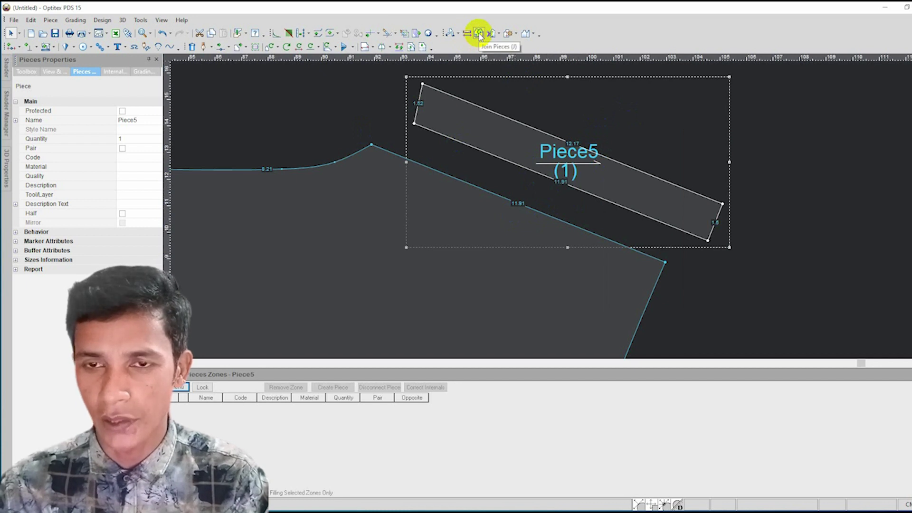
# - Join Piece5's edge onto Piece4's shoulder
pyautogui.click(479, 34)
pyautogui.click(444, 196)
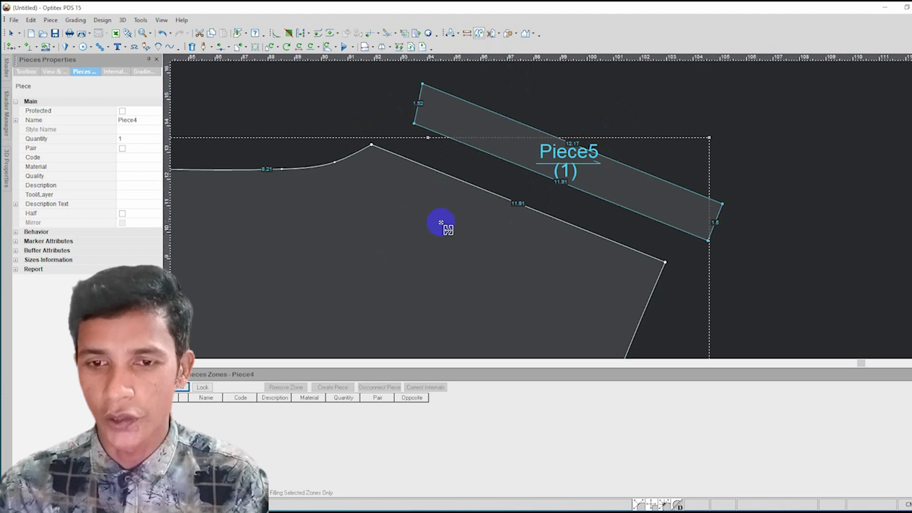
pyautogui.click(464, 125)
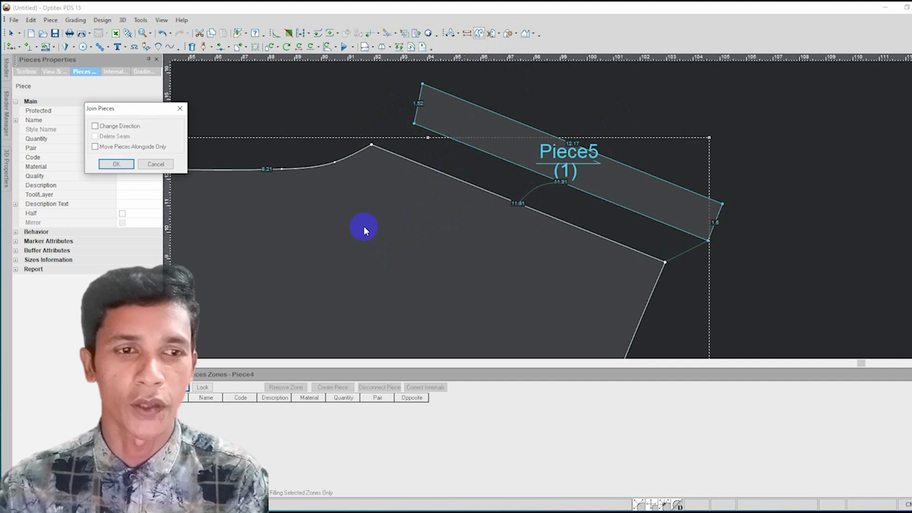
pyautogui.click(115, 166)
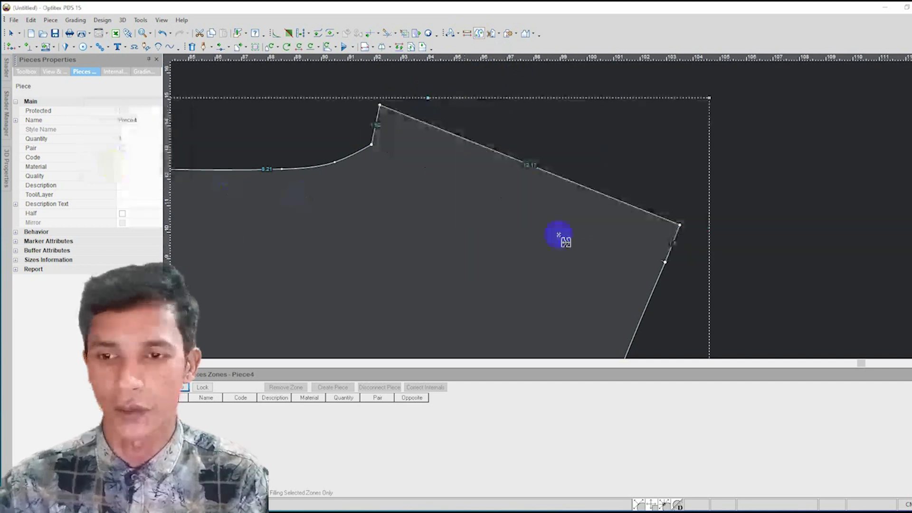
pyautogui.scroll(-1, 552, 219)
pyautogui.scroll(-1, 551, 213)
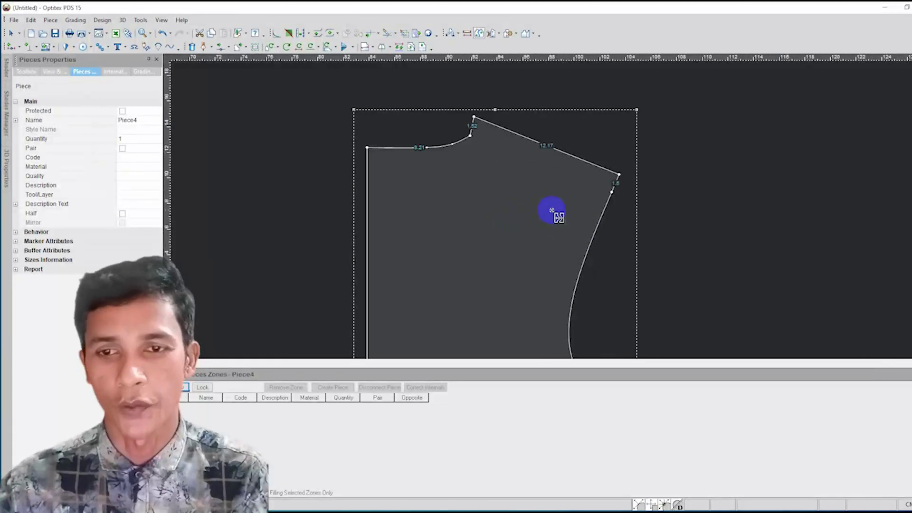
pyautogui.scroll(-2, 551, 210)
pyautogui.scroll(-2, 596, 213)
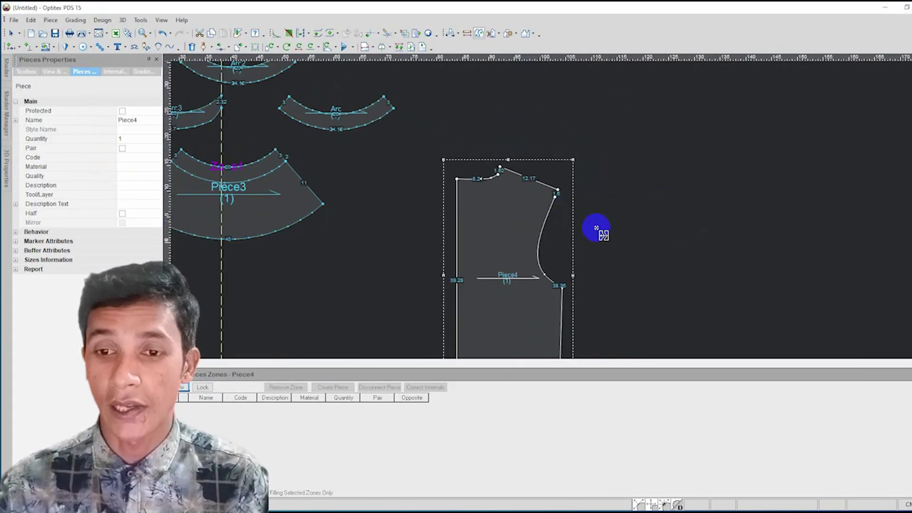
pyautogui.scroll(-1, 552, 210)
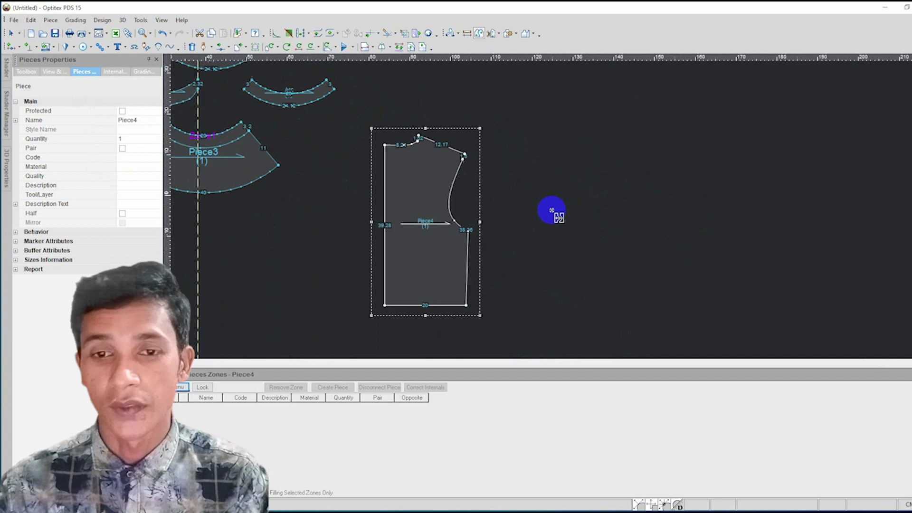
pyautogui.scroll(1, 551, 211)
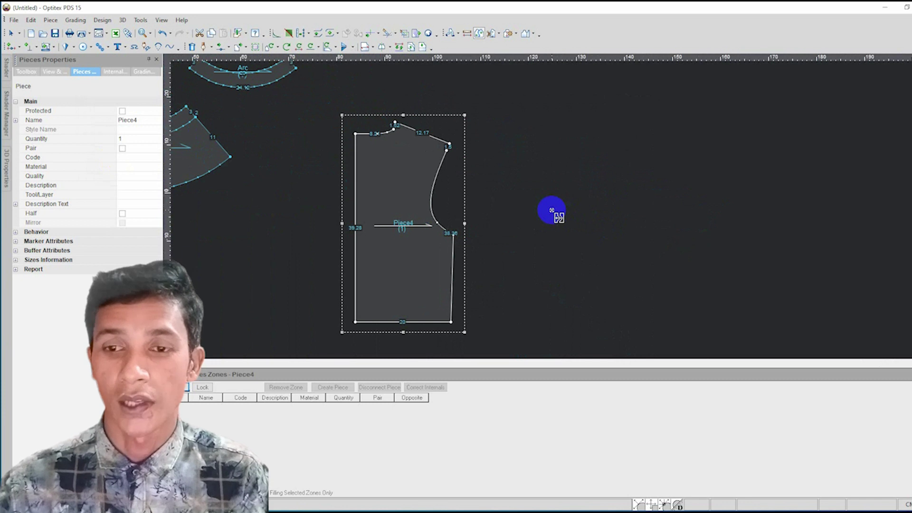
pyautogui.rightClick(553, 172)
pyautogui.click(556, 177)
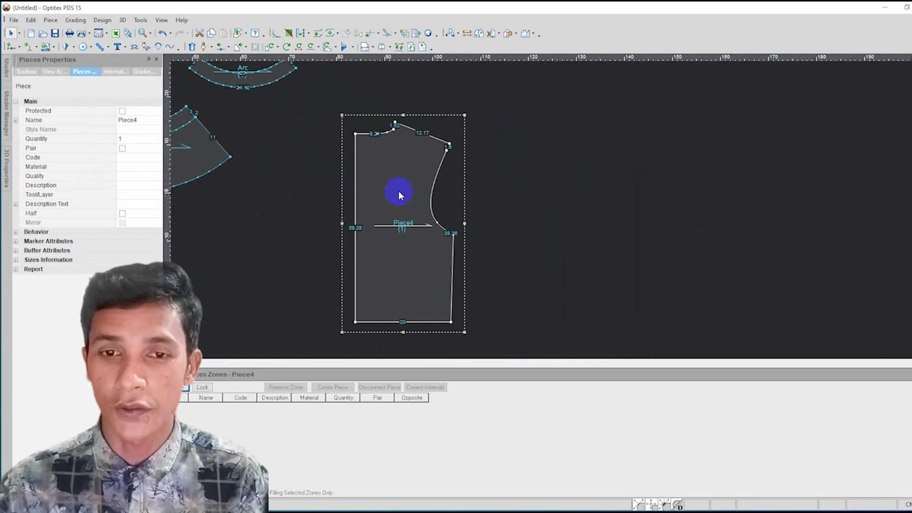
# - Shift Piece4 right and lower its shoulder point so the shoulder reads 11.91
pyautogui.moveTo(403, 179); pyautogui.dragTo(503, 178)
pyautogui.scroll(2, 523, 157)
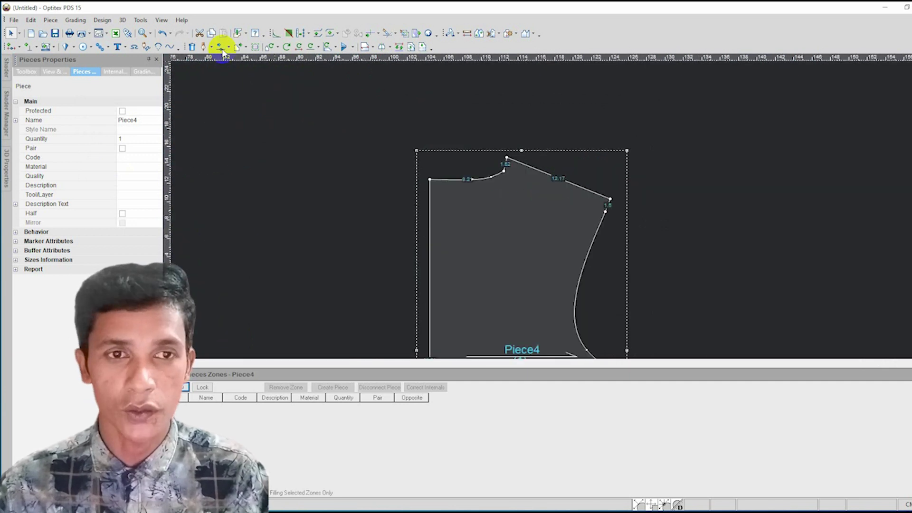
pyautogui.click(192, 46)
pyautogui.moveTo(610, 199); pyautogui.dragTo(607, 214)
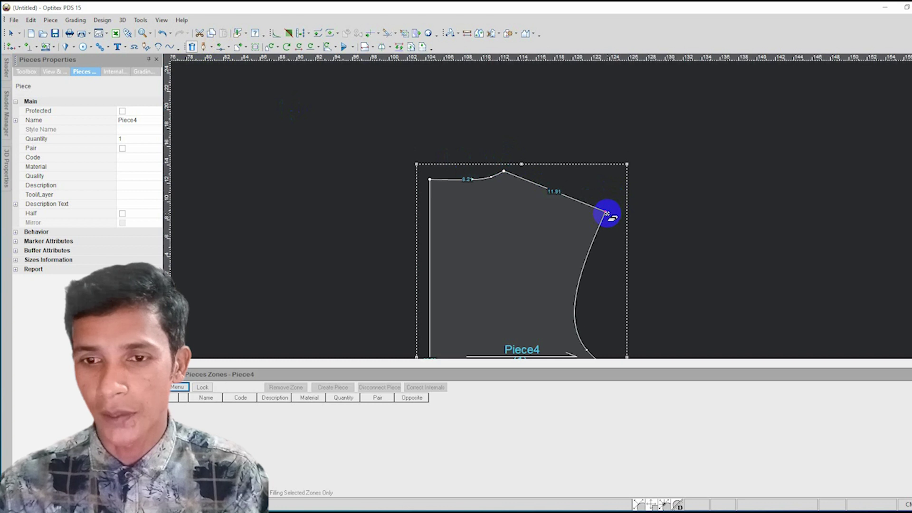
pyautogui.scroll(-3, 612, 231)
pyautogui.scroll(1, 555, 235)
pyautogui.scroll(1, 550, 207)
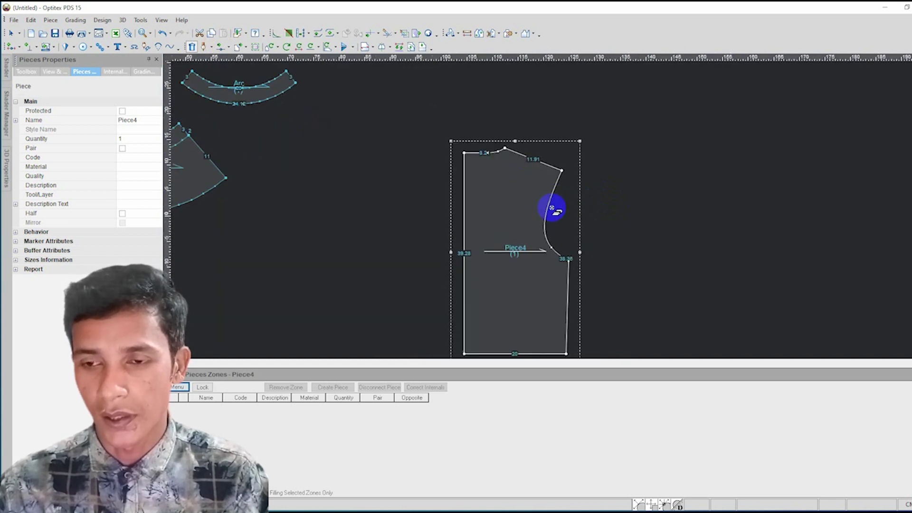
# - Create a new 20 by 40 rectangular Piece5
pyautogui.rightClick(619, 156)
pyautogui.moveTo(650, 224)
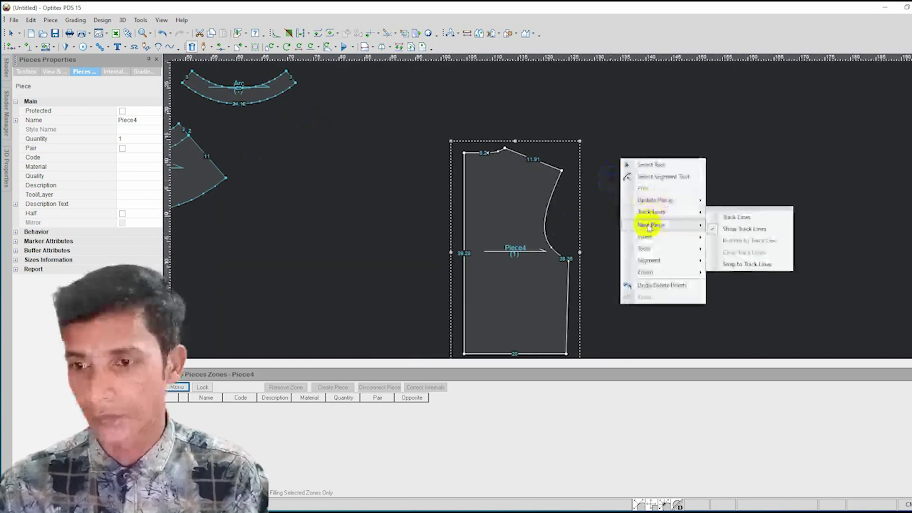
pyautogui.click(736, 230)
pyautogui.press('Return')
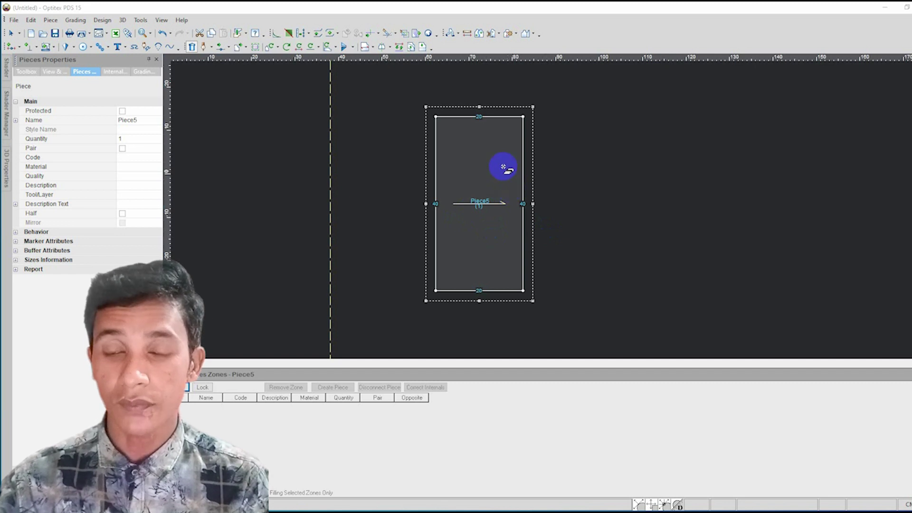
# - Start adding a point on Piece5's top edge
pyautogui.rightClick(568, 123)
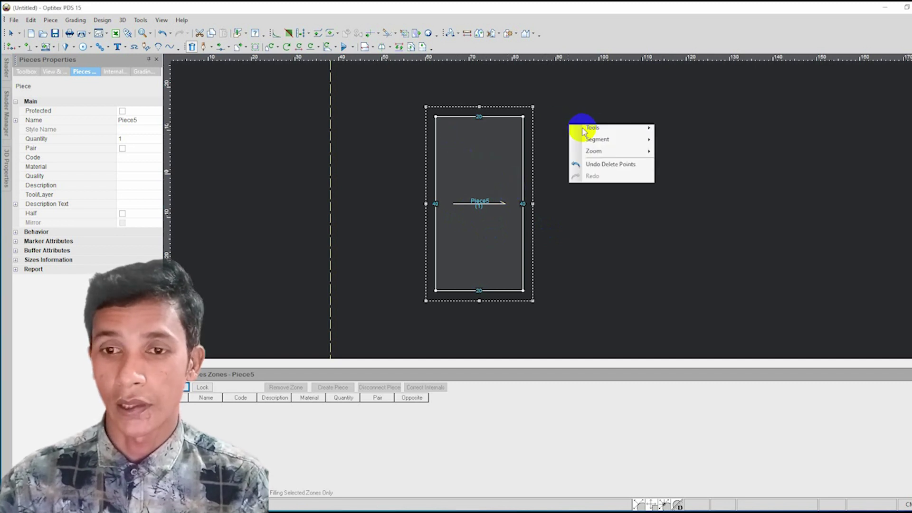
pyautogui.click(475, 139)
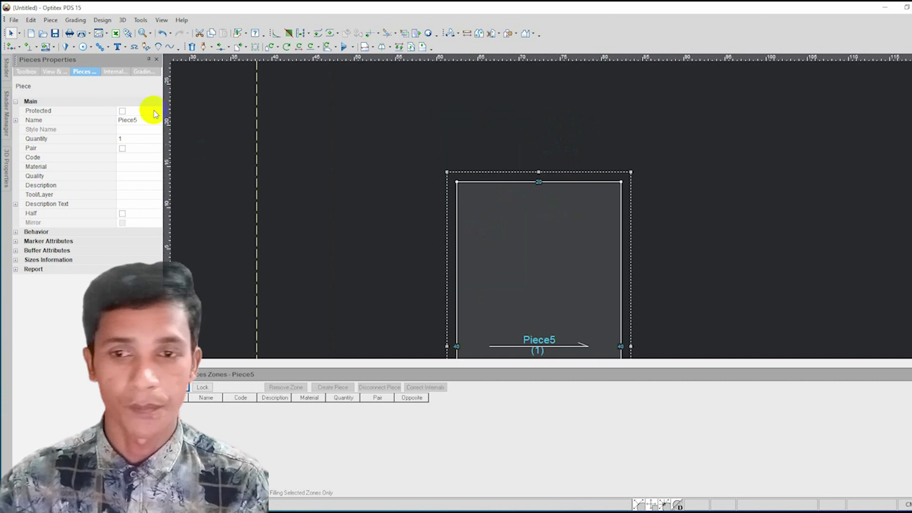
pyautogui.click(500, 185)
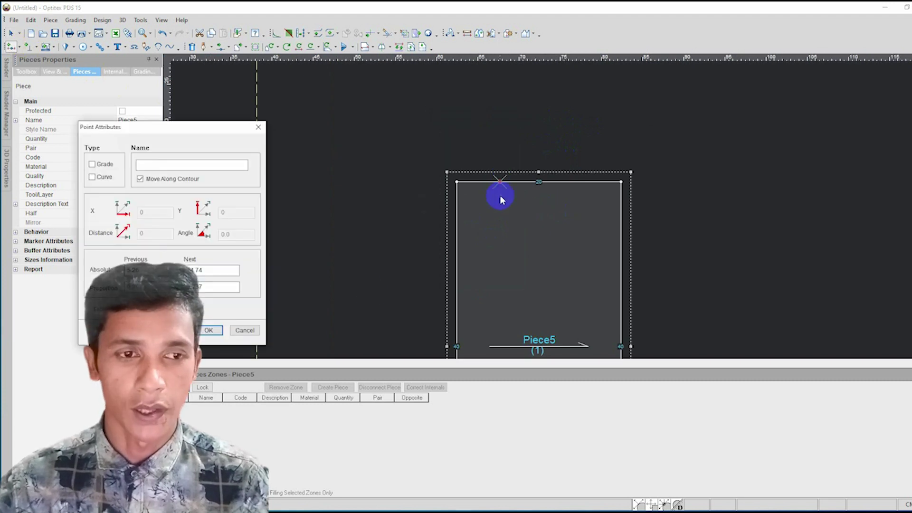
# - Make the new Piece5 top-edge point a grade point and return to selection mode
pyautogui.click(92, 165)
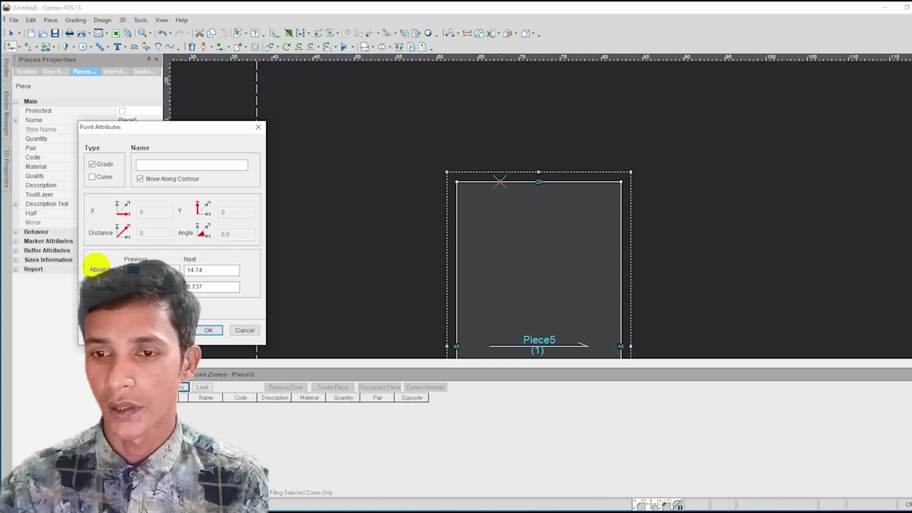
pyautogui.press('Return')
pyautogui.scroll(-2, 517, 209)
pyautogui.scroll(2, 436, 168)
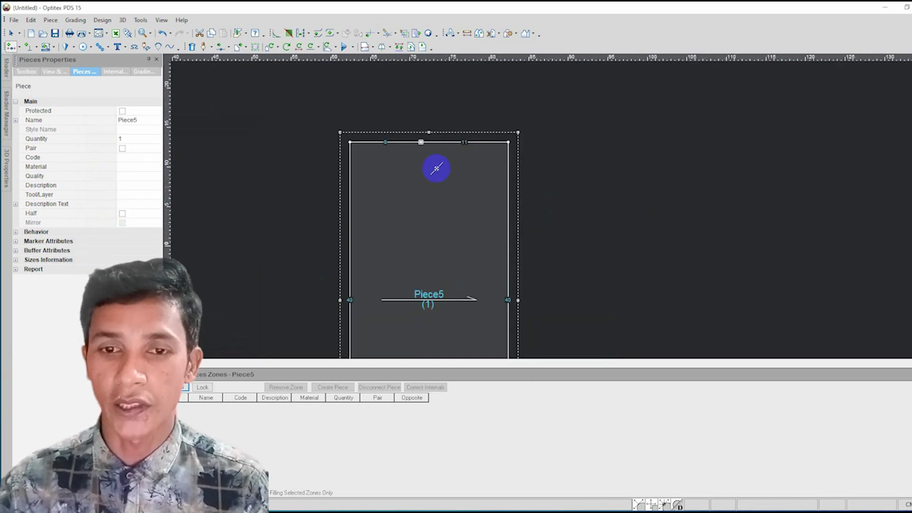
pyautogui.rightClick(433, 114)
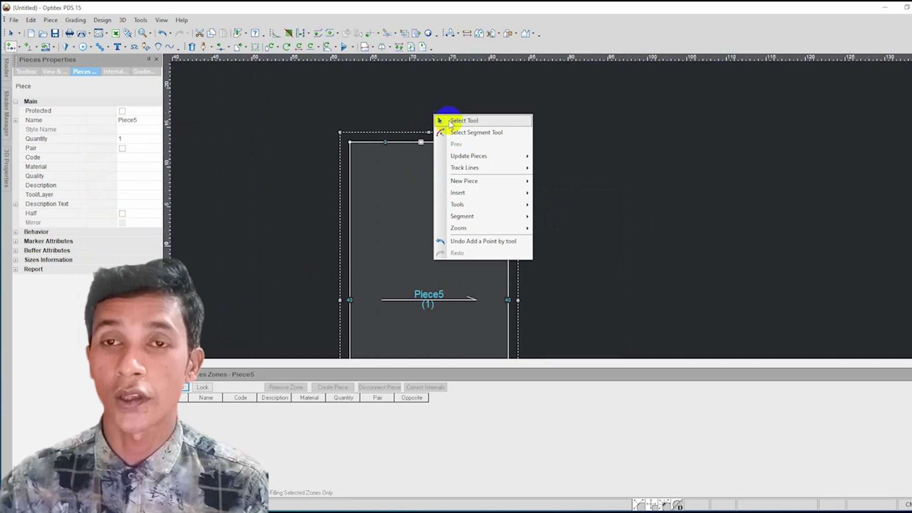
pyautogui.click(451, 122)
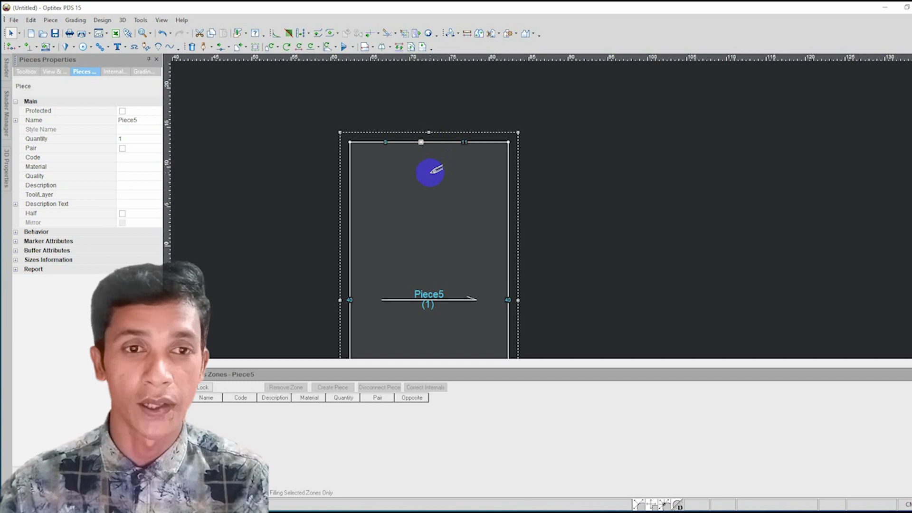
# - Start a draft line at Piece5's top-edge point, connect it to the outline, and end it inside the piece
pyautogui.click(204, 46)
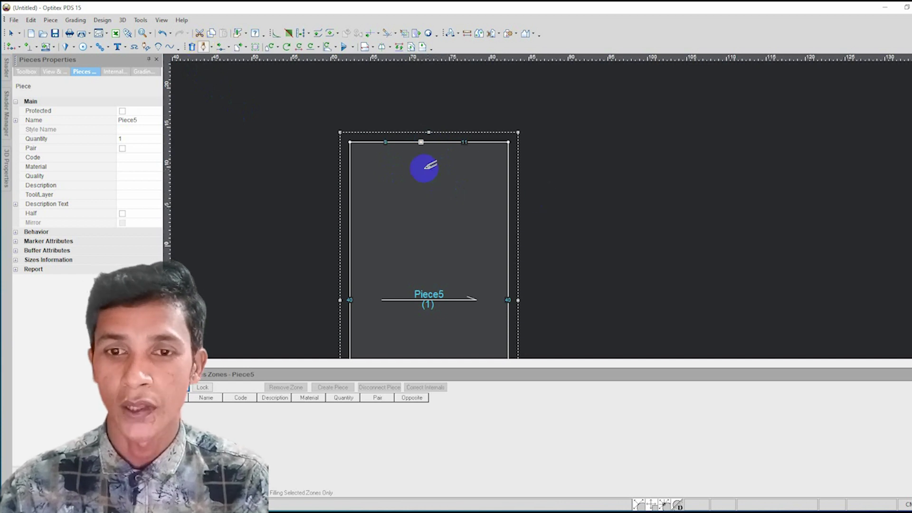
pyautogui.click(421, 142)
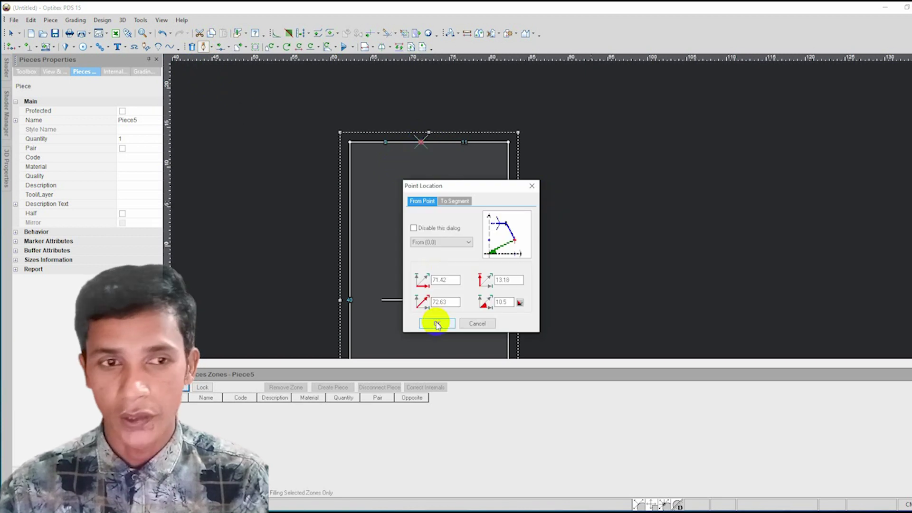
pyautogui.click(436, 323)
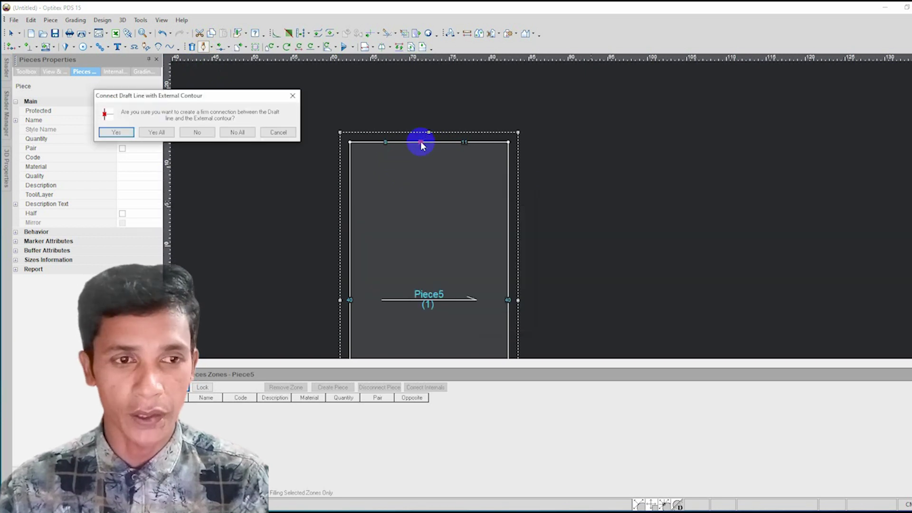
pyautogui.click(114, 137)
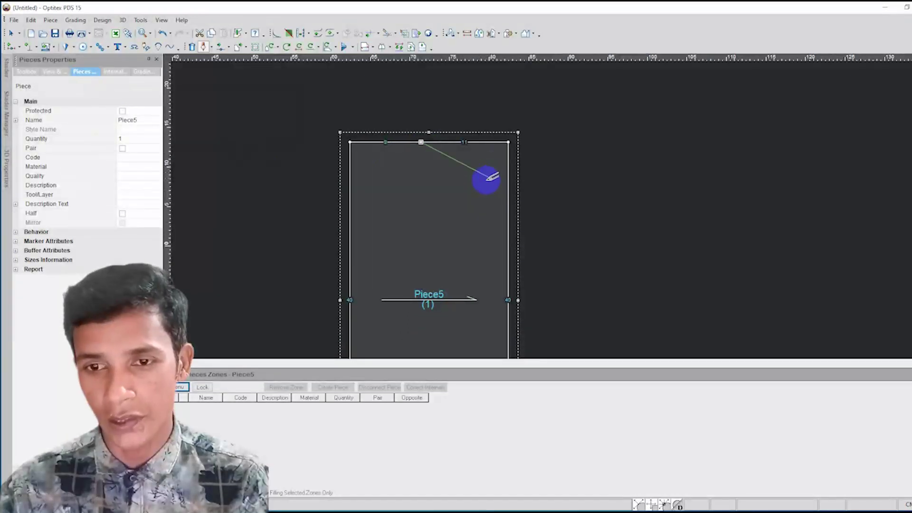
pyautogui.click(493, 175)
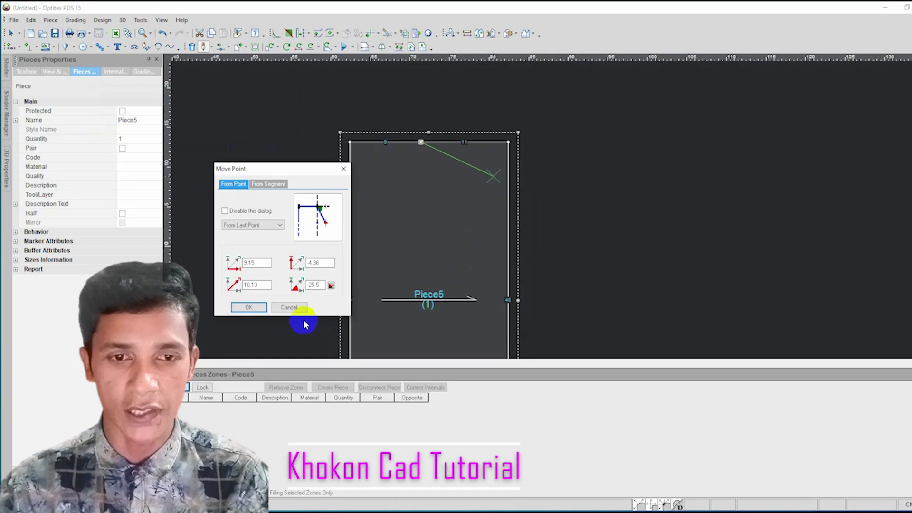
pyautogui.moveTo(303, 174); pyautogui.dragTo(292, 100)
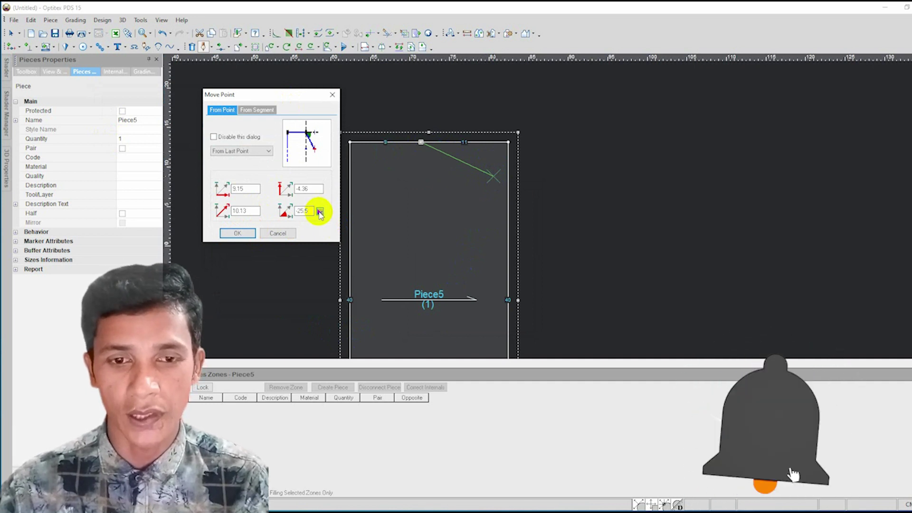
# - Set the draft line end to a 22° angle pointing down into the piece, 7 long
pyautogui.click(319, 211)
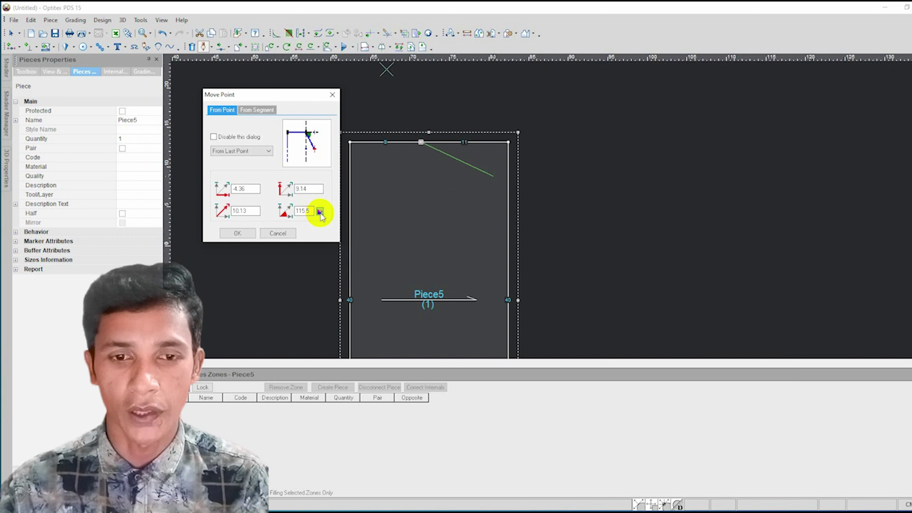
pyautogui.moveTo(309, 212); pyautogui.dragTo(289, 210)
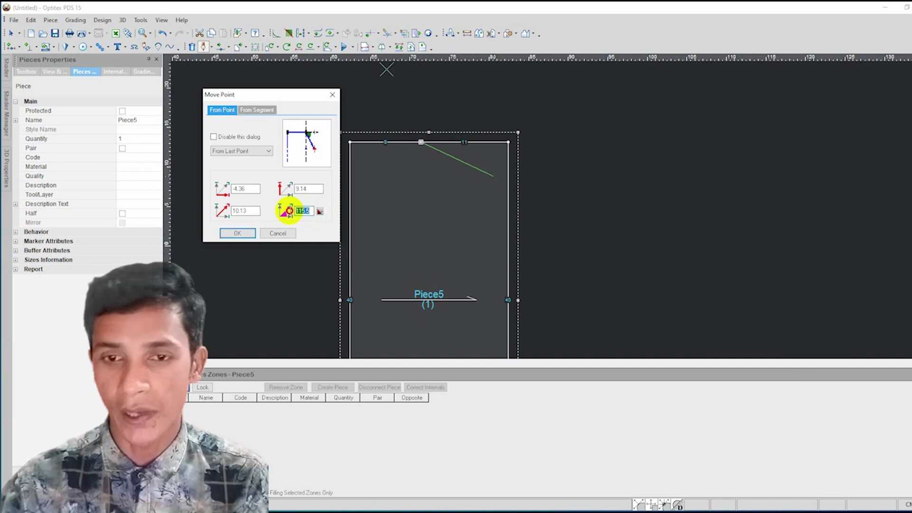
pyautogui.write('22')
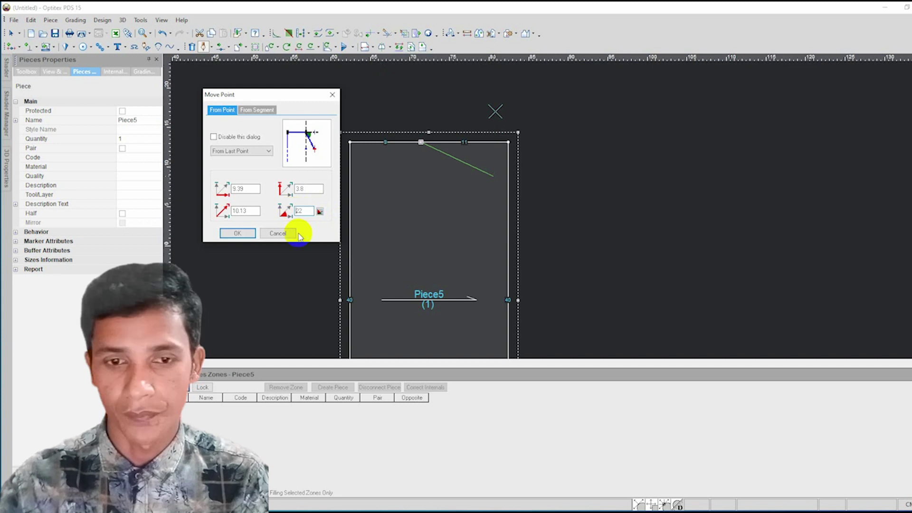
pyautogui.click(301, 258)
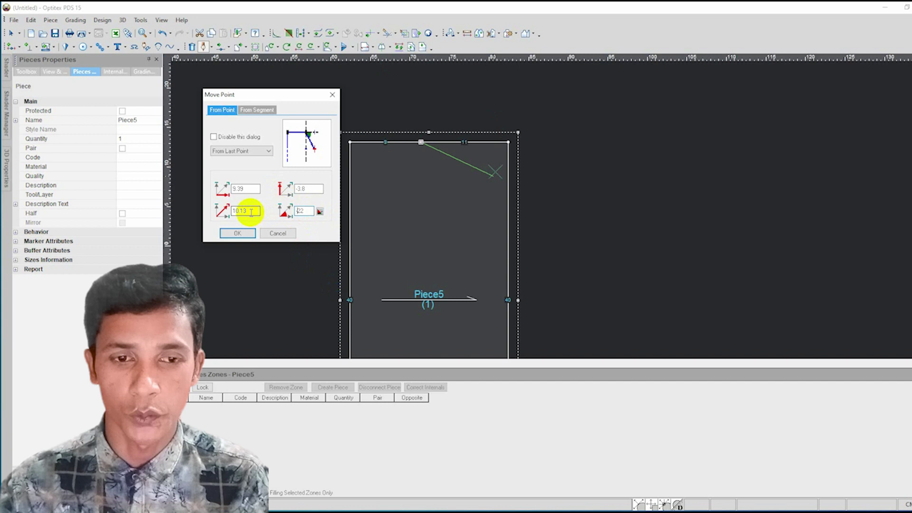
pyautogui.moveTo(251, 210); pyautogui.dragTo(220, 209)
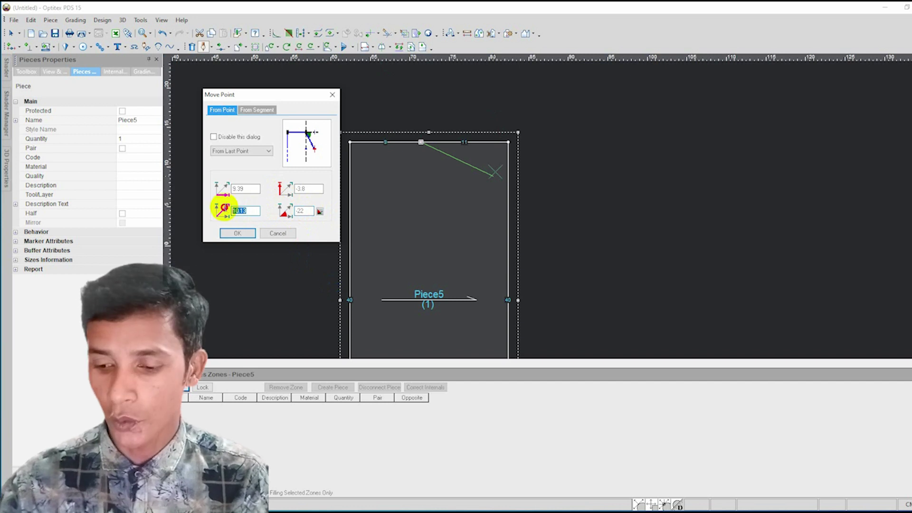
pyautogui.write('7')
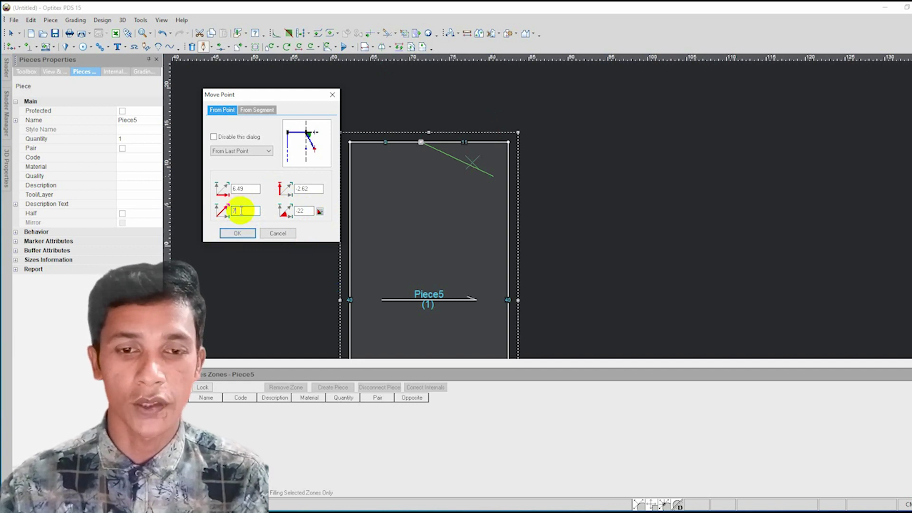
pyautogui.click(236, 235)
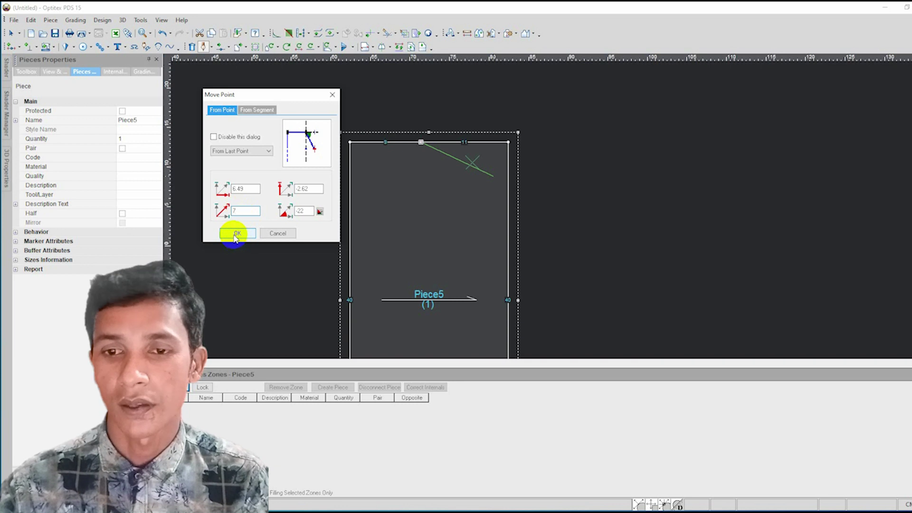
pyautogui.click(236, 234)
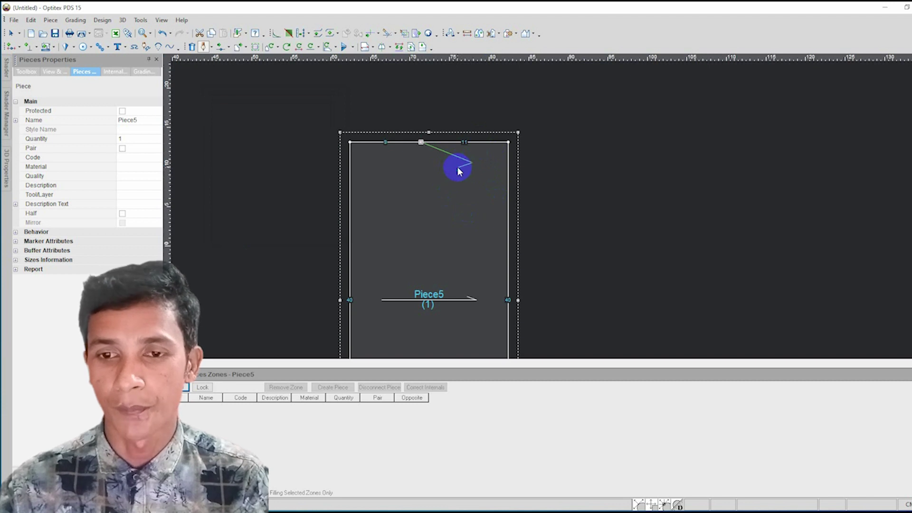
# - Finish the slanted draft line with Select Tool and zoom out to view the whole of Piece5
pyautogui.rightClick(458, 171)
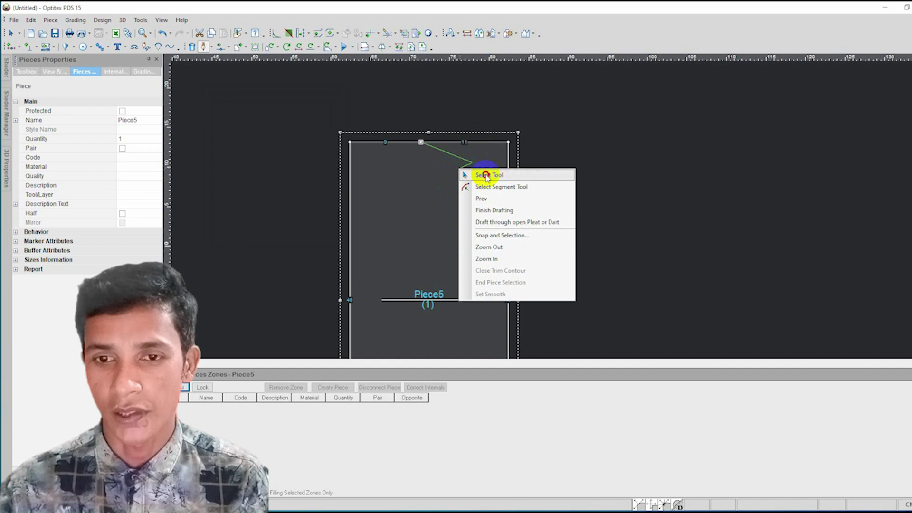
pyautogui.click(486, 176)
pyautogui.scroll(2, 482, 175)
pyautogui.scroll(1, 553, 212)
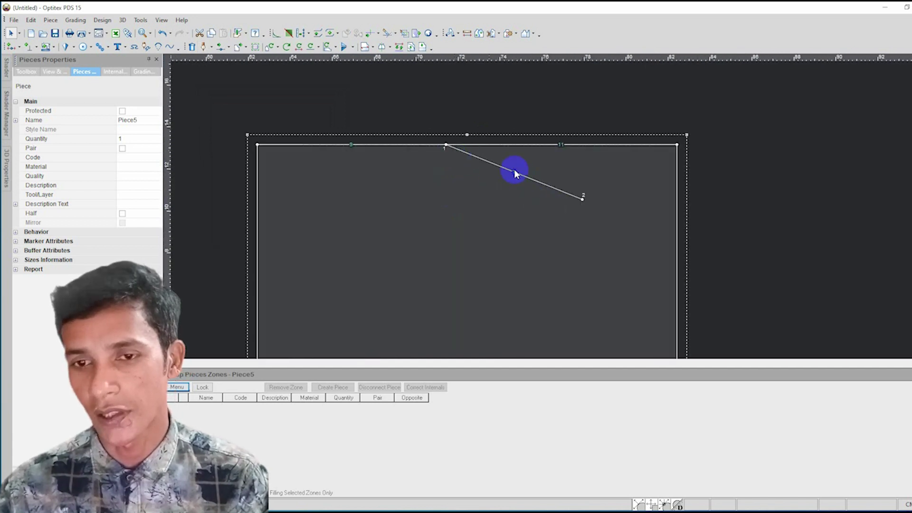
pyautogui.scroll(-3, 470, 176)
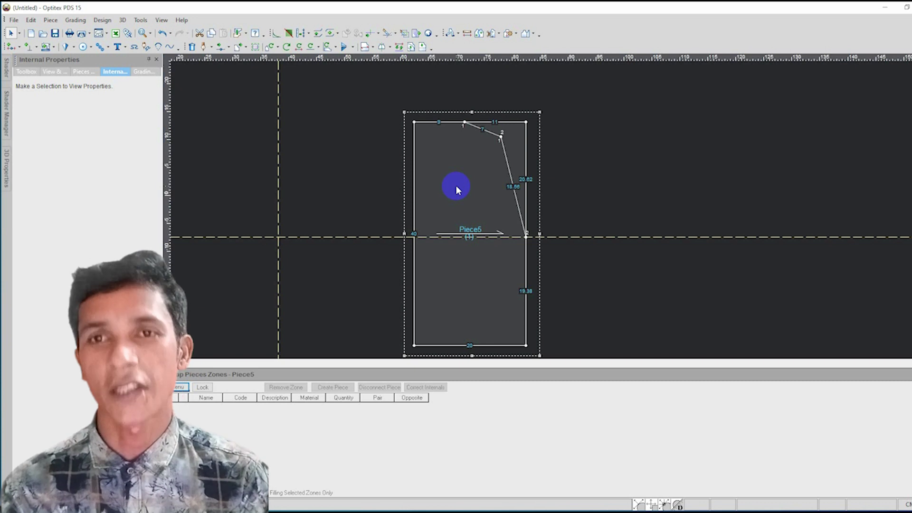